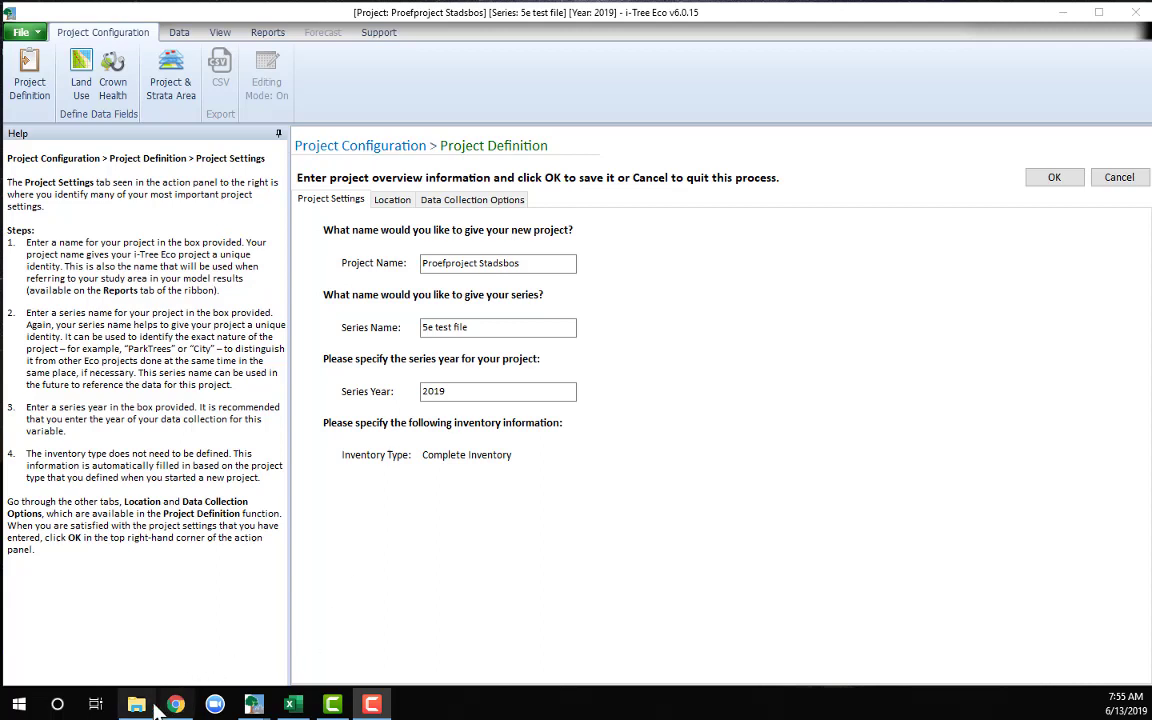
Show the project's Data Collection Options, then bring up the Marteen Import question folder in File Explorer.
mouse_move(142, 705)
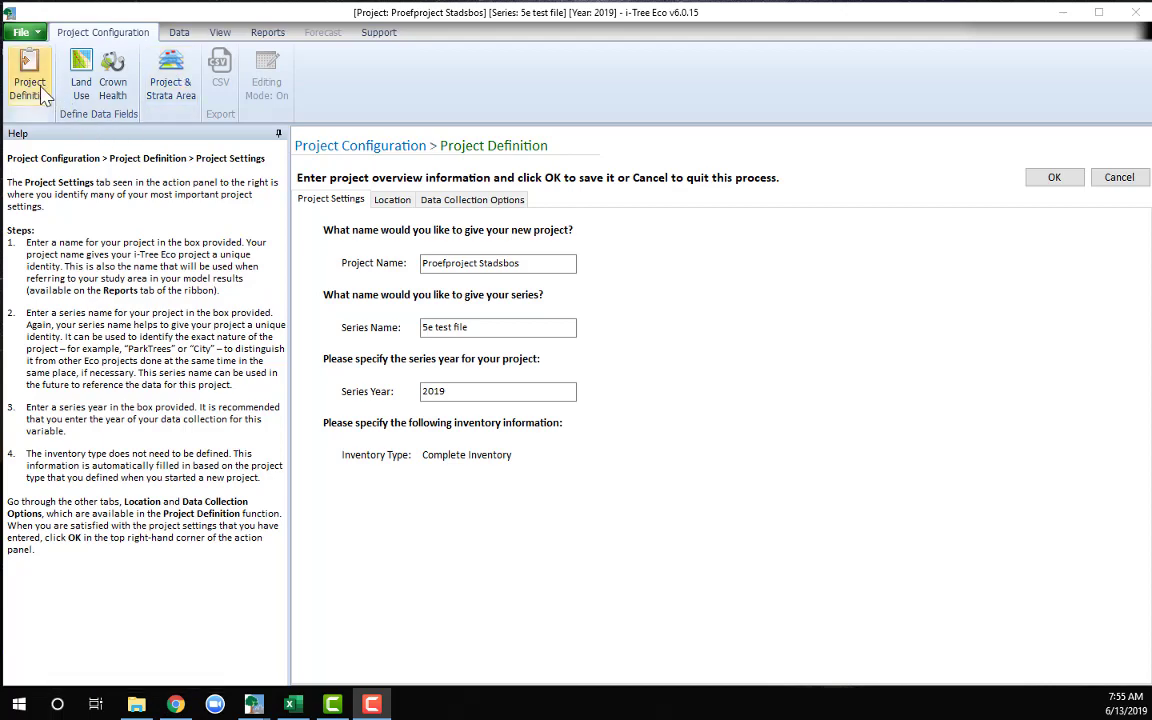
left_click(466, 200)
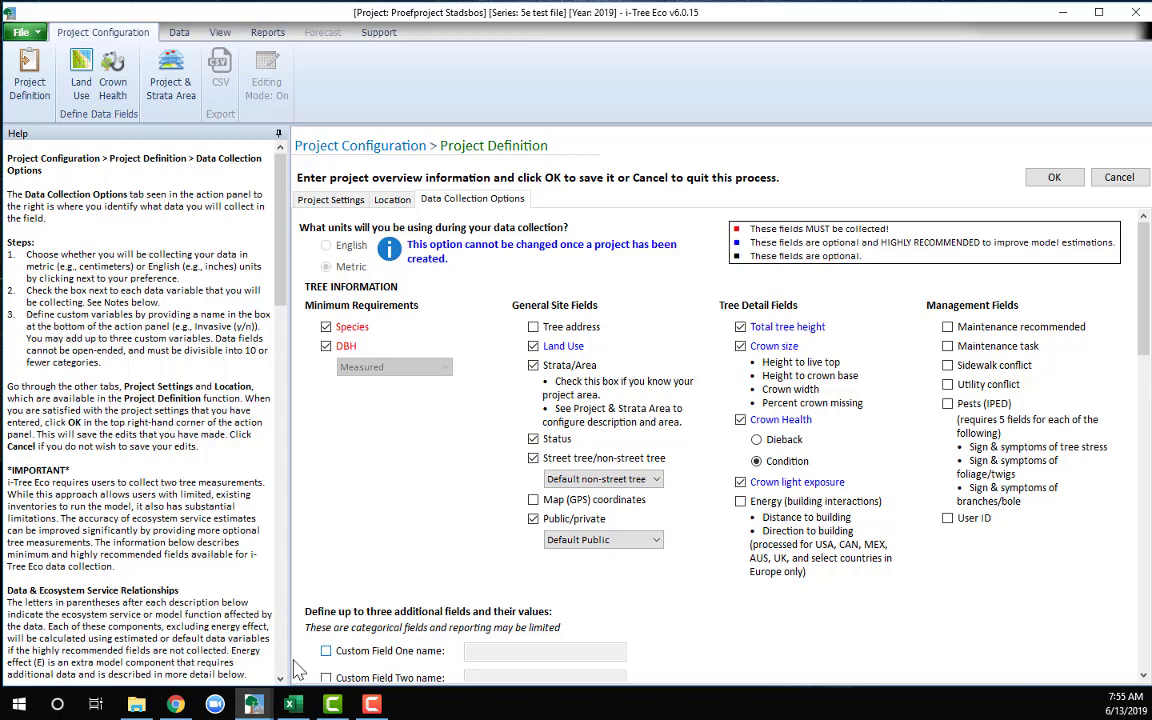
left_click(137, 705)
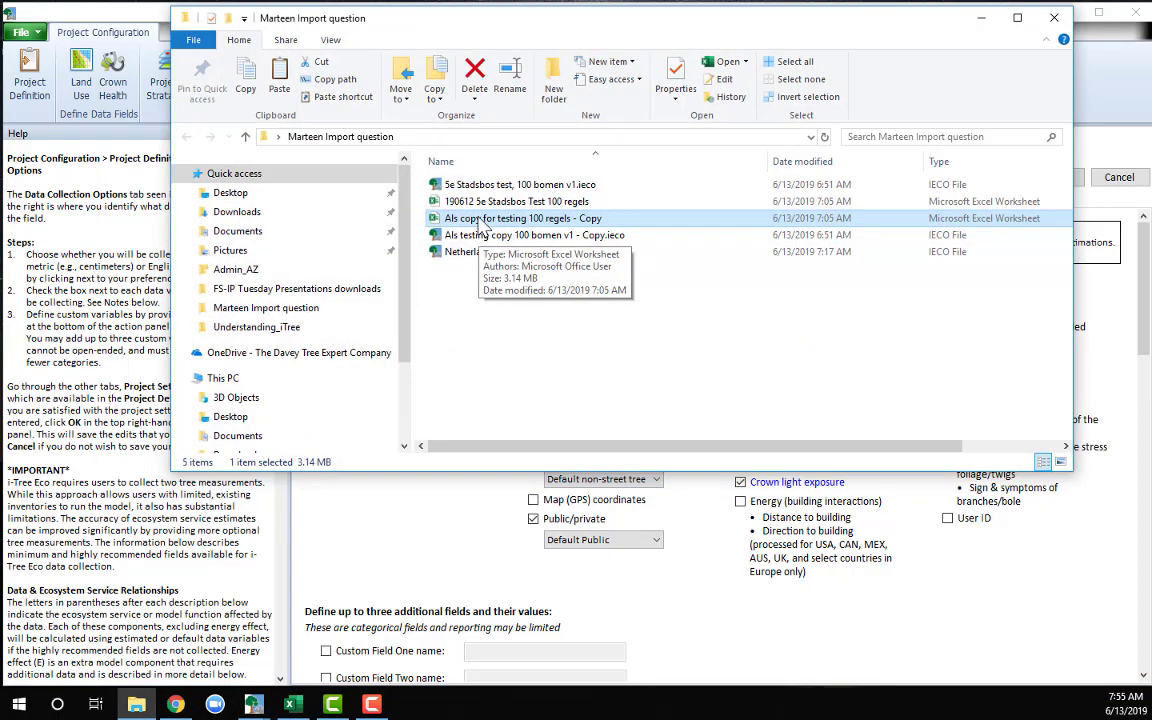
Scroll through the Als copy sheet of 'Als copy for testing 100 regels - Copy' in Excel, then close it.
left_click(981, 17)
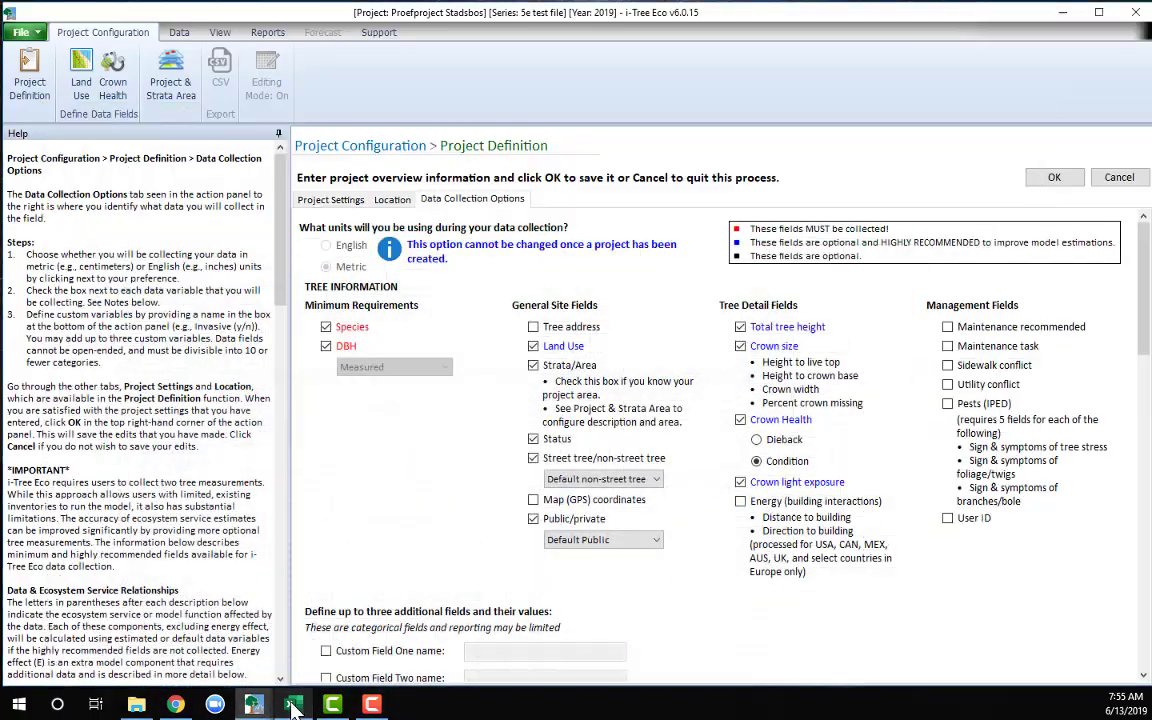
left_click(293, 705)
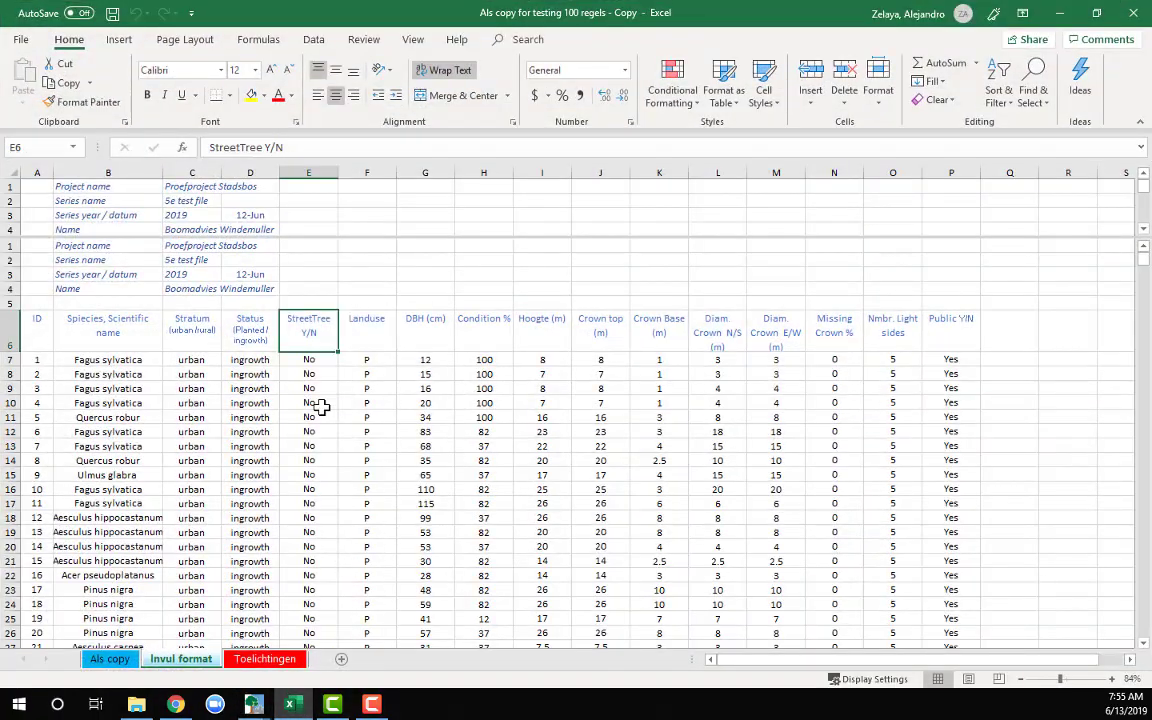
scroll(378, 445, "down", 1)
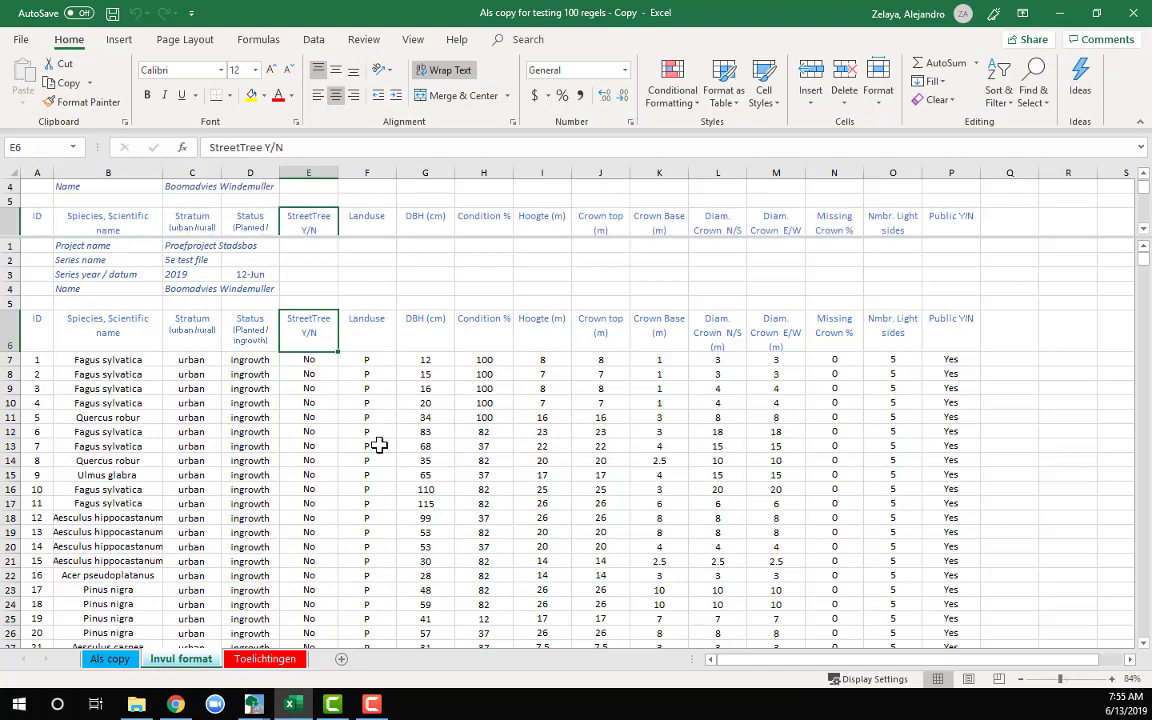
left_click(112, 659)
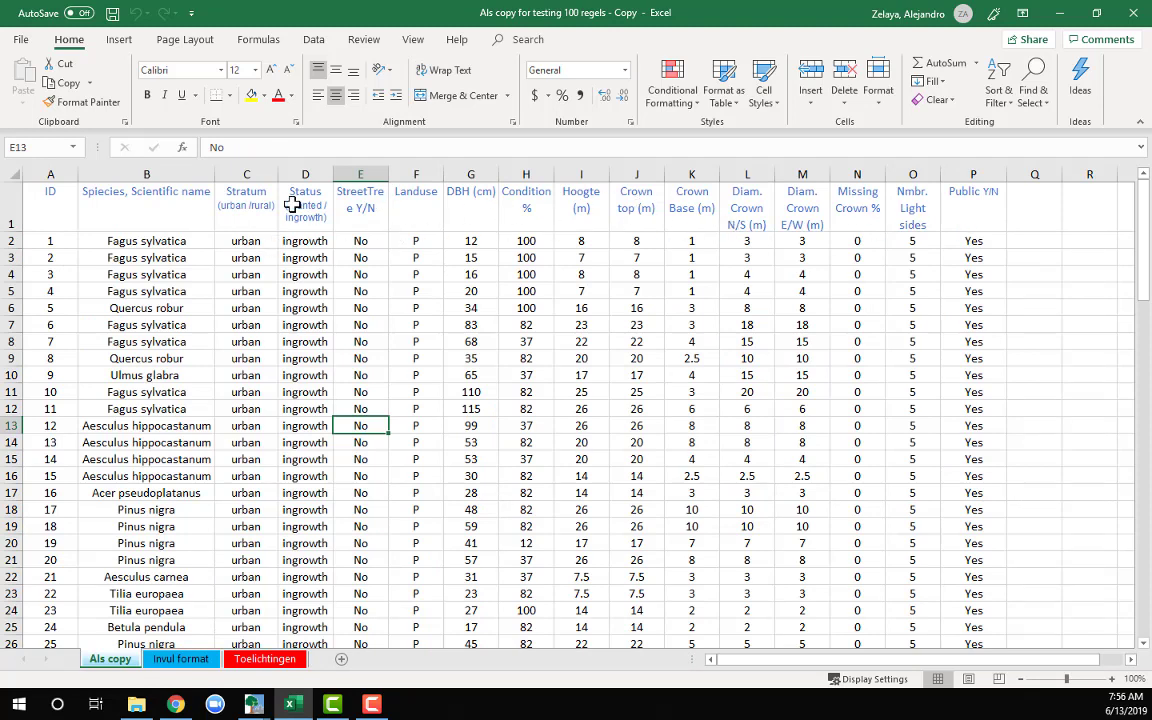
scroll(579, 357, "down", 5)
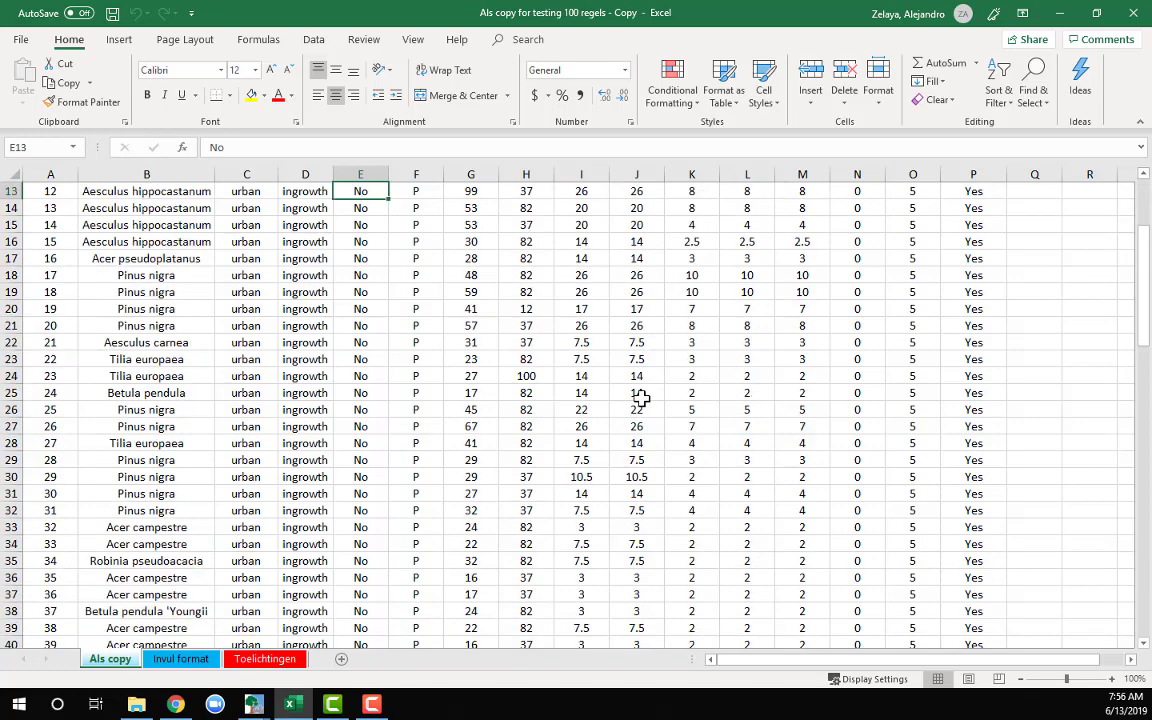
scroll(455, 537, "down", 14)
scroll(455, 537, "up", 8)
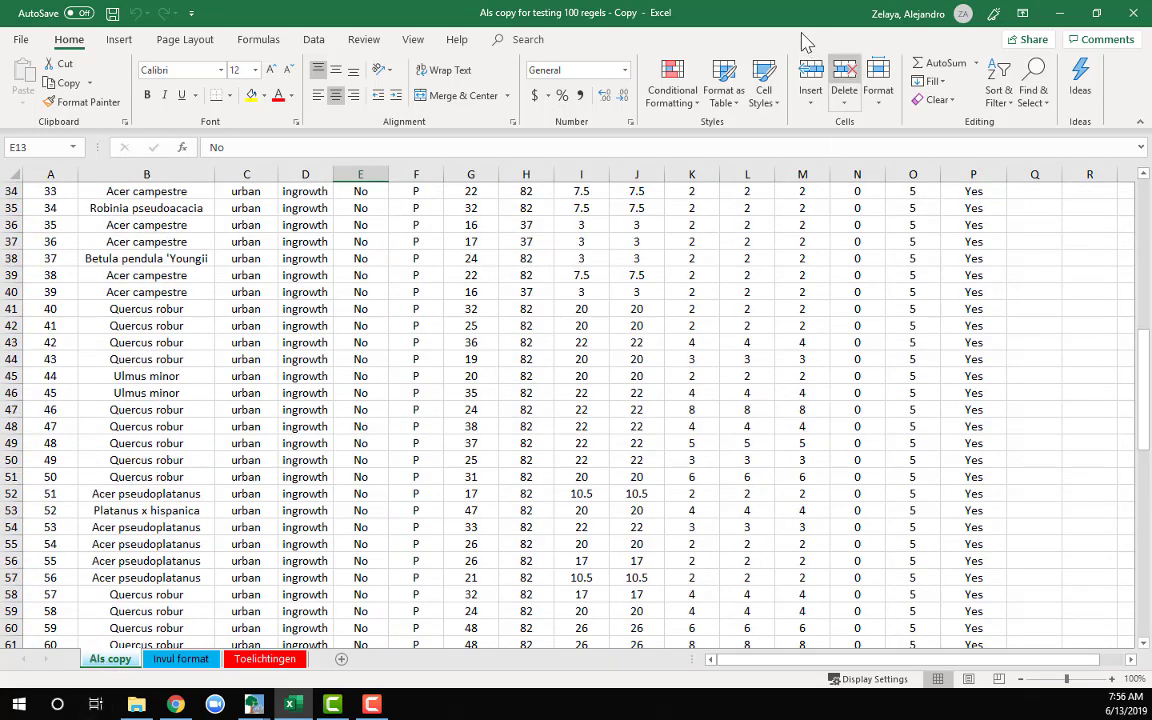
left_click(1137, 14)
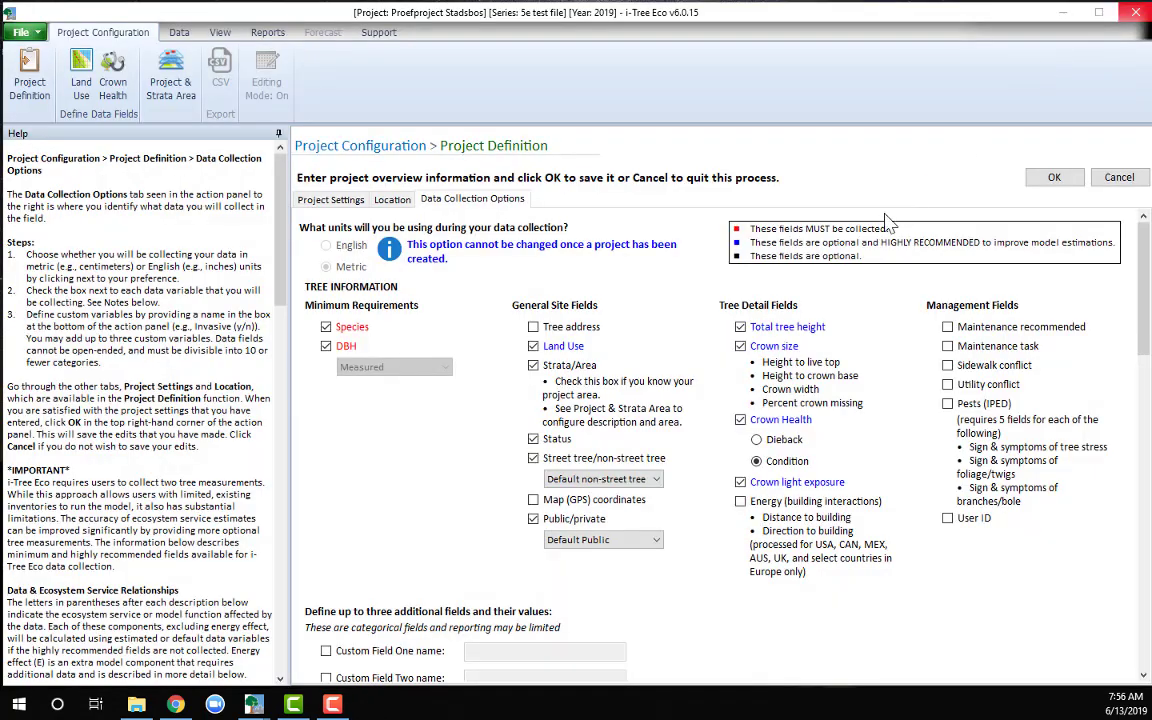
Delete all six existing records from Data > Trees and narrow the Help panel.
left_click(193, 32)
left_click(206, 72)
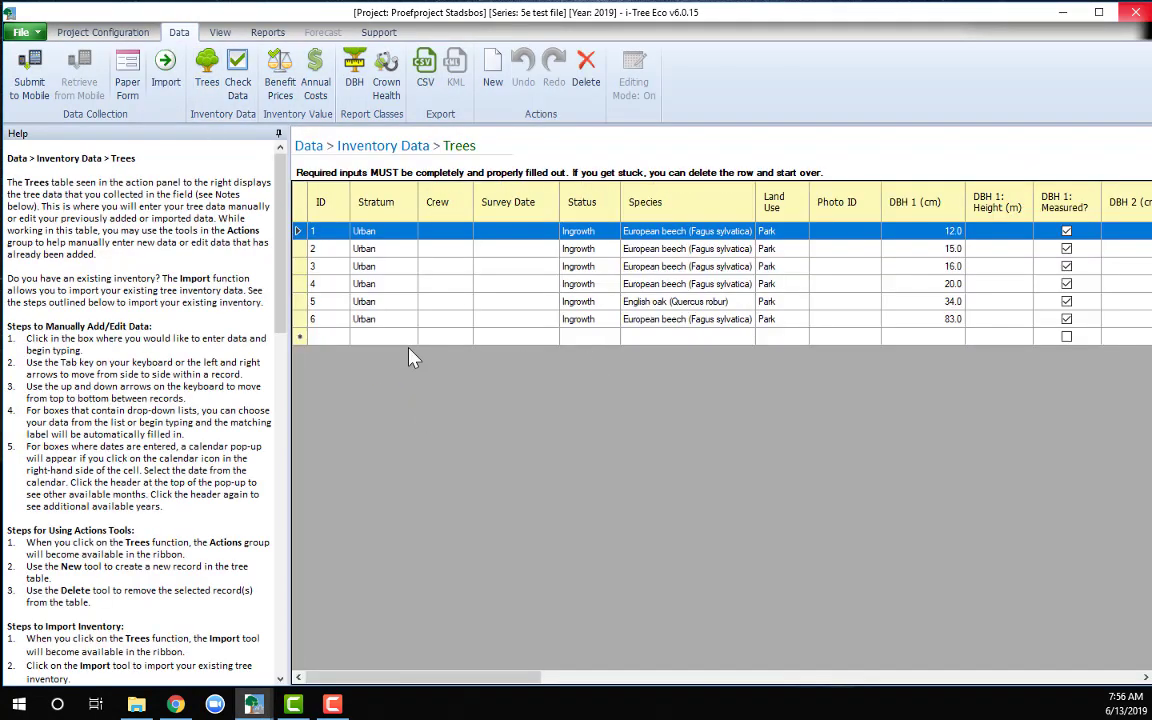
left_click(299, 325, "shift")
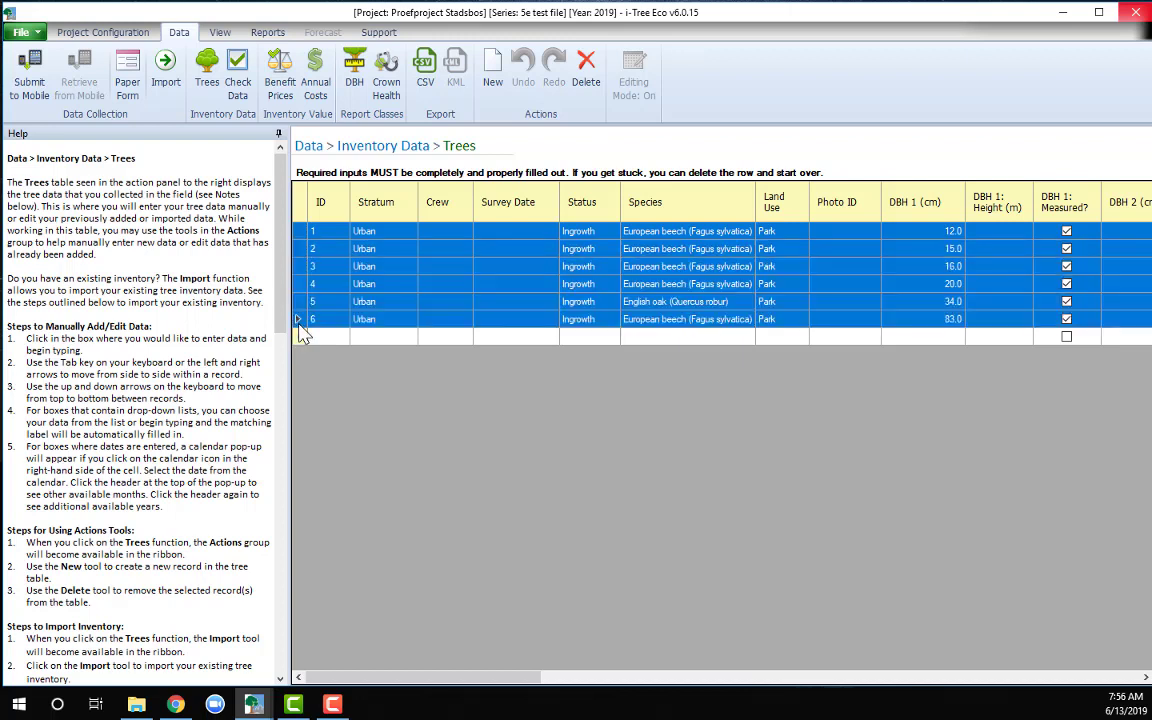
left_click(586, 70)
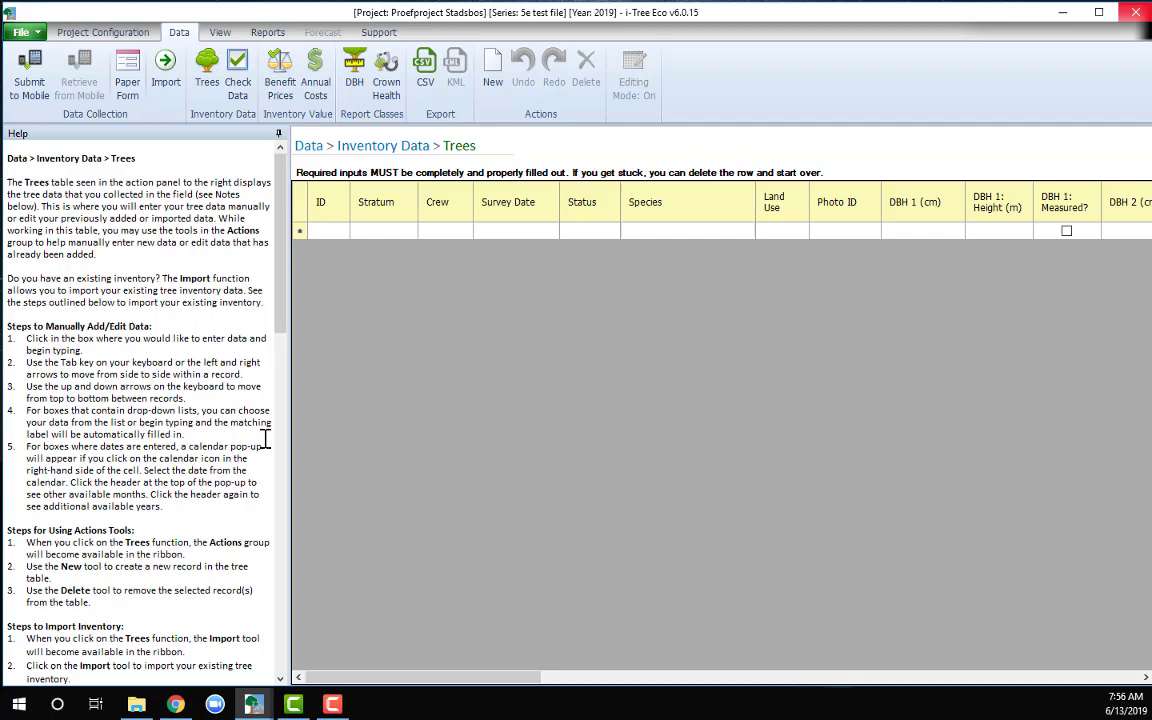
left_click_drag(287, 432, 157, 420)
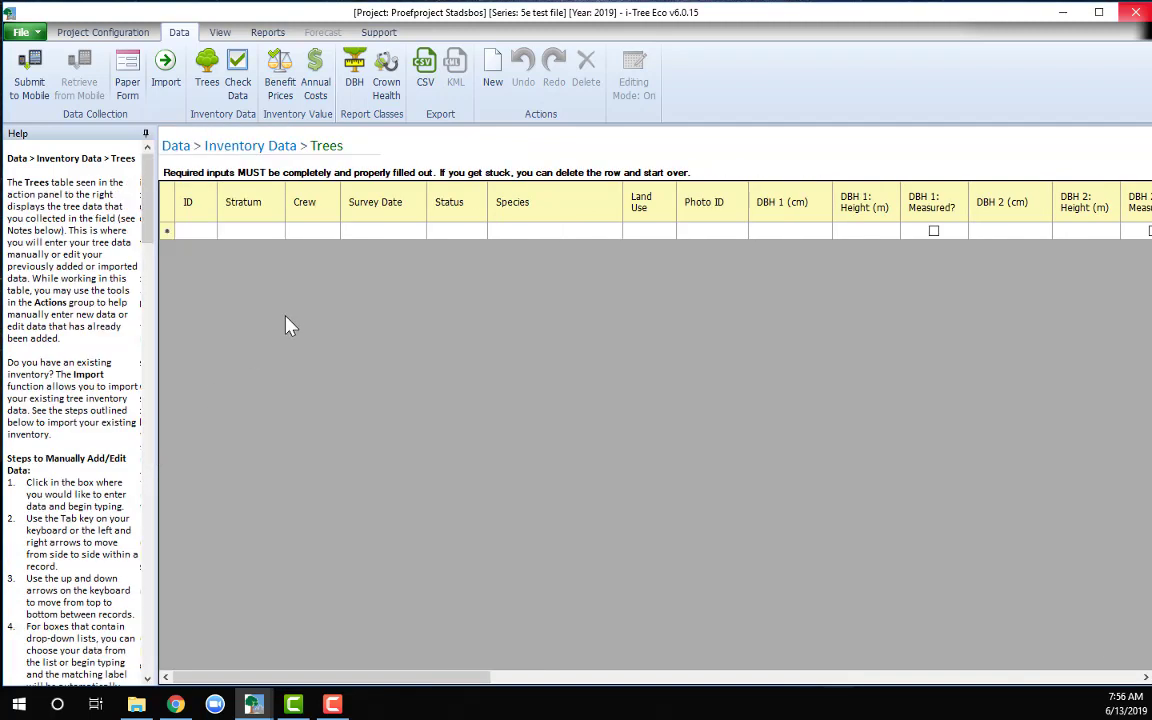
Start the Data Import Wizard and load 'Als copy for testing 100 regels - Copy.xlsx'.
left_click(166, 80)
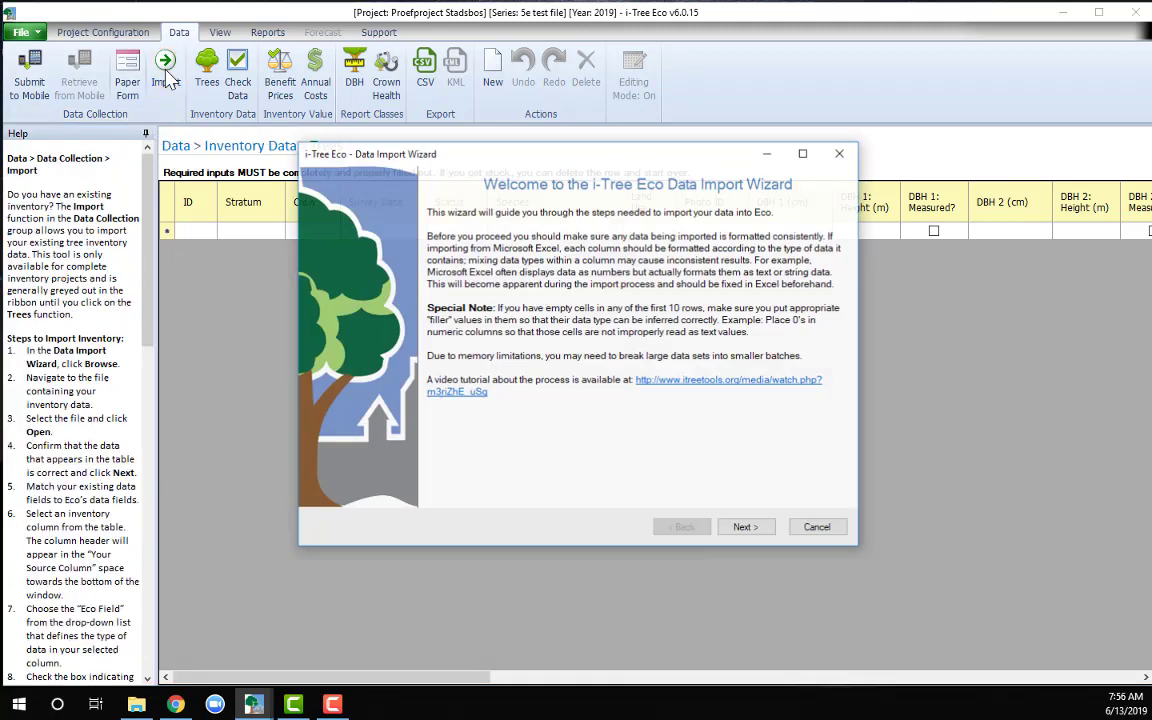
left_click(745, 530)
left_click(815, 195)
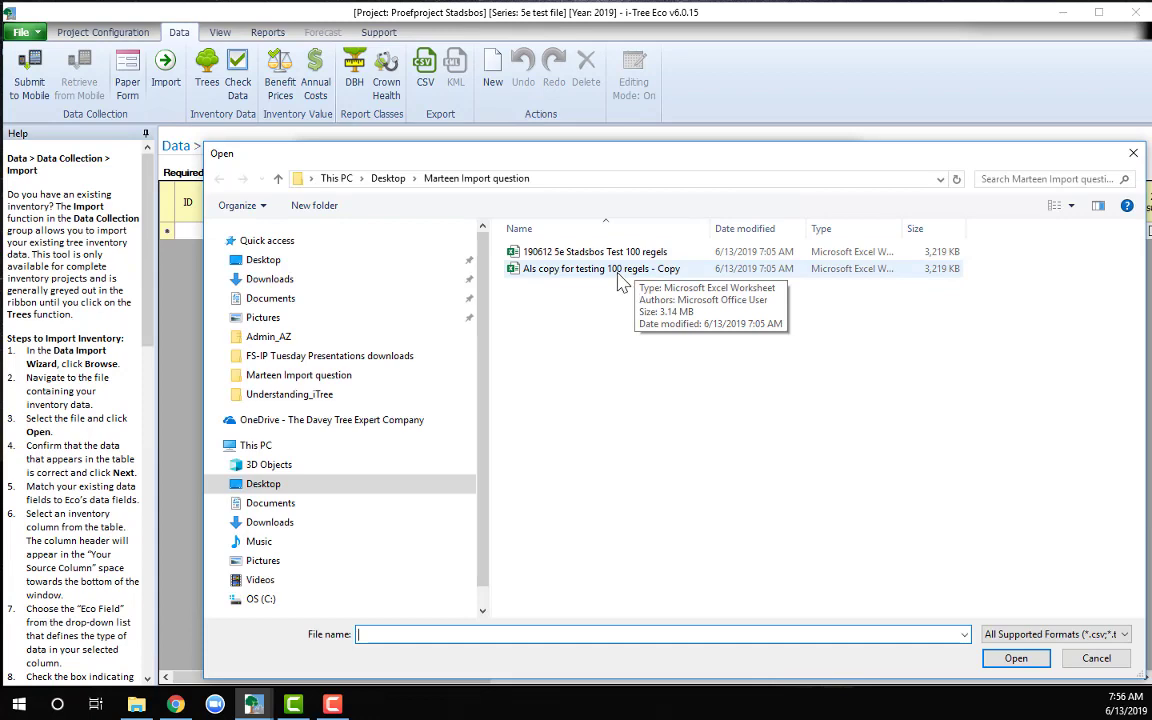
left_click(617, 276)
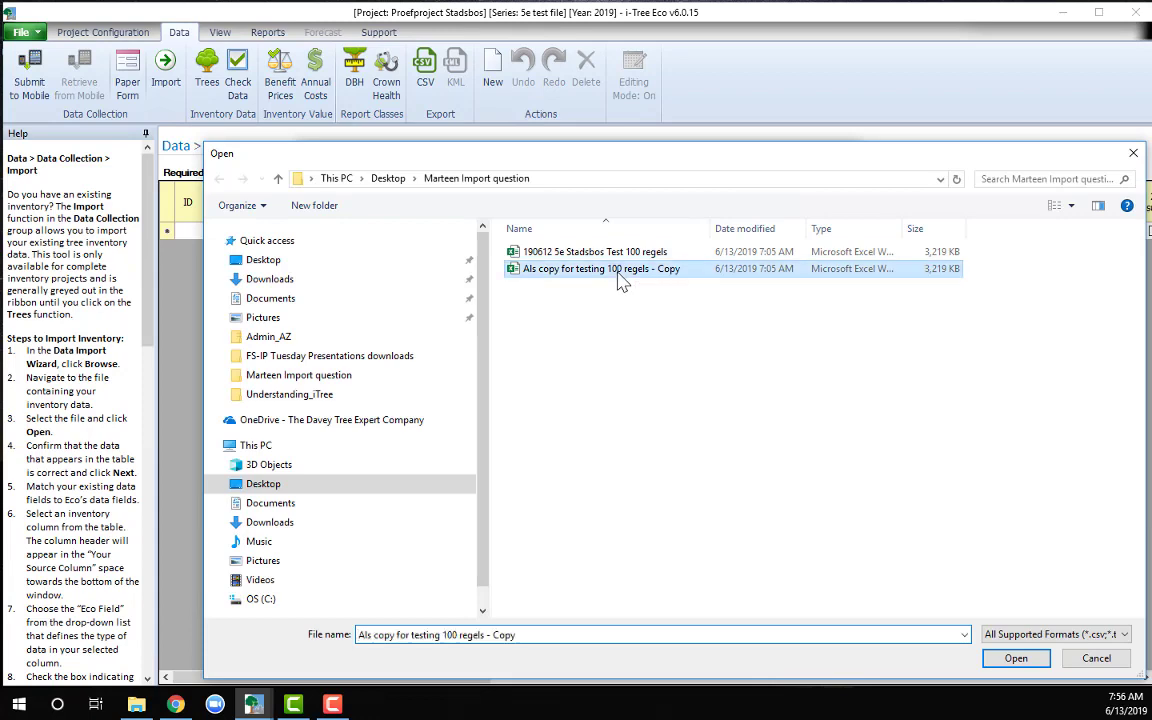
left_click(1013, 658)
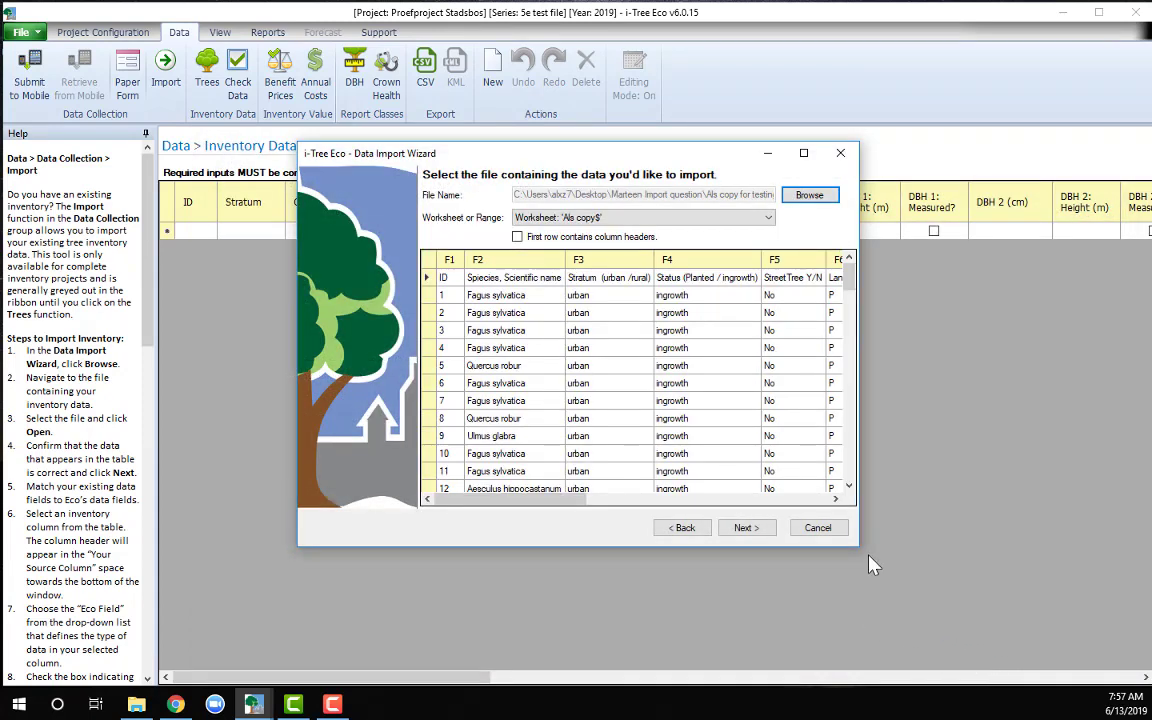
left_click_drag(863, 547, 1144, 651)
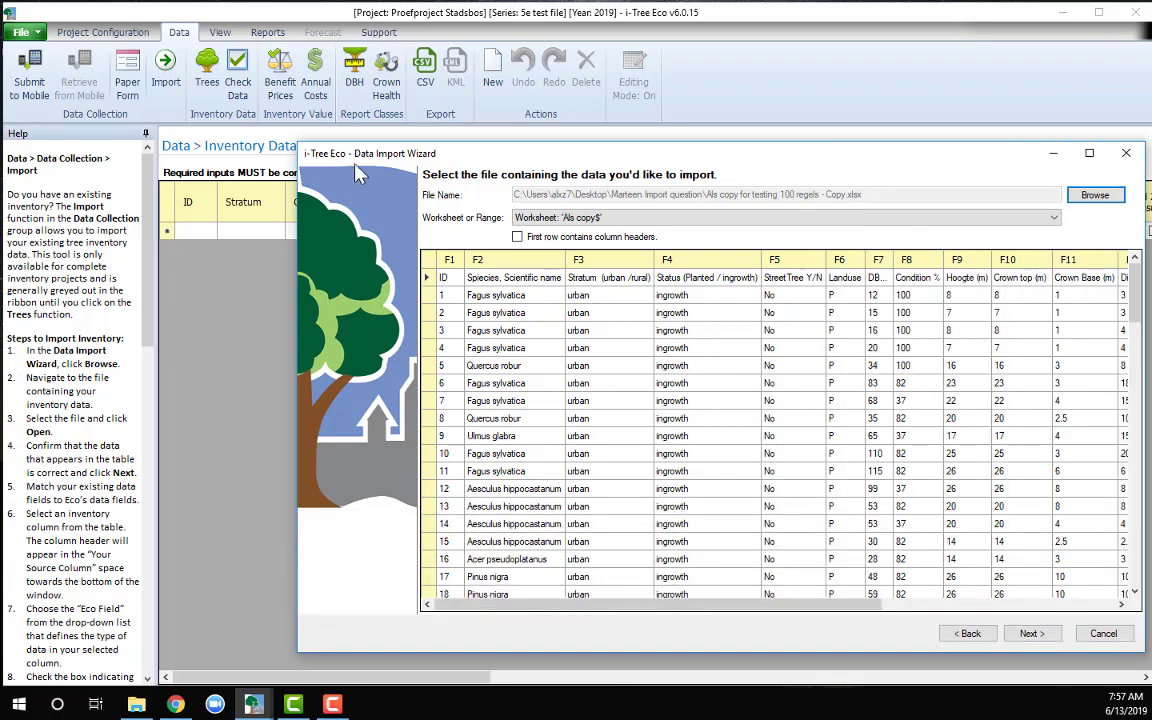
left_click_drag(518, 157, 362, 139)
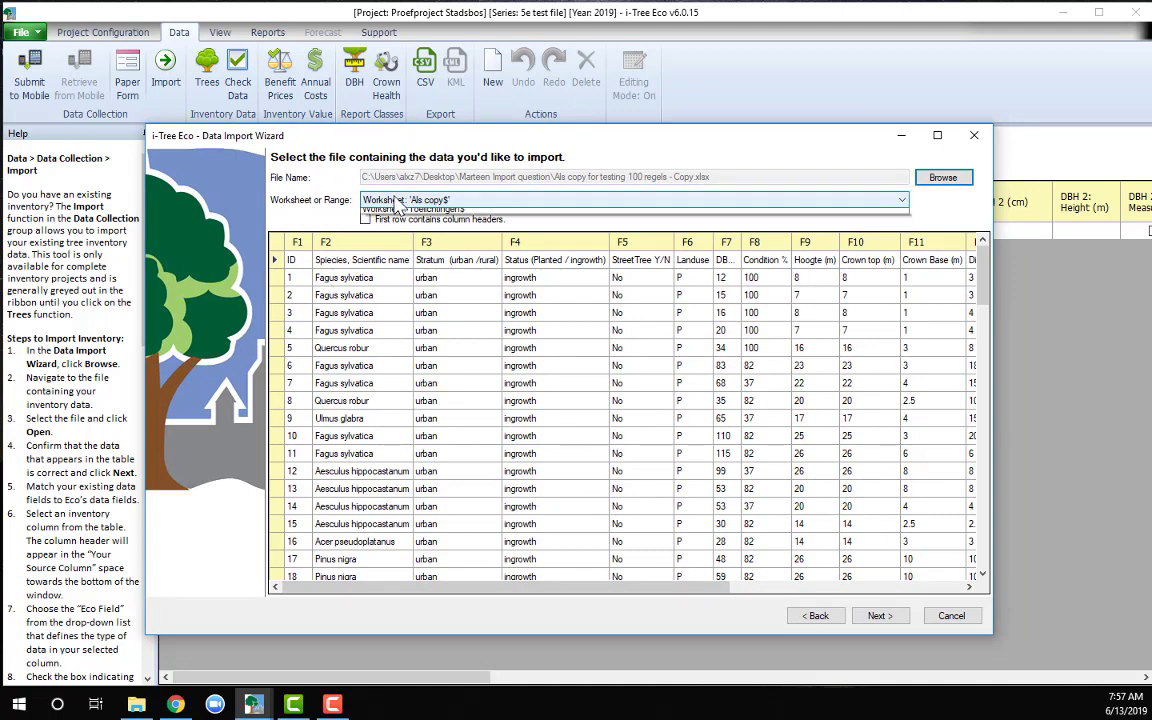
Choose worksheet 'Als copy$' with first row as column headers and preview all 100 rows.
left_click(398, 202)
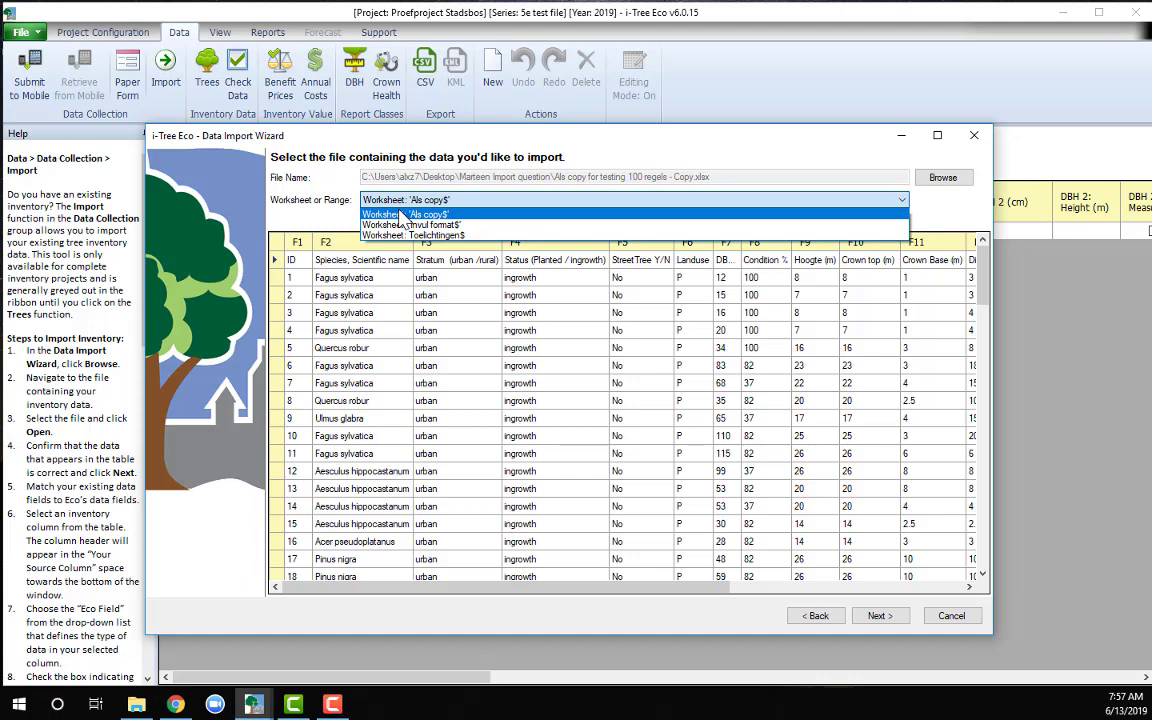
left_click(400, 215)
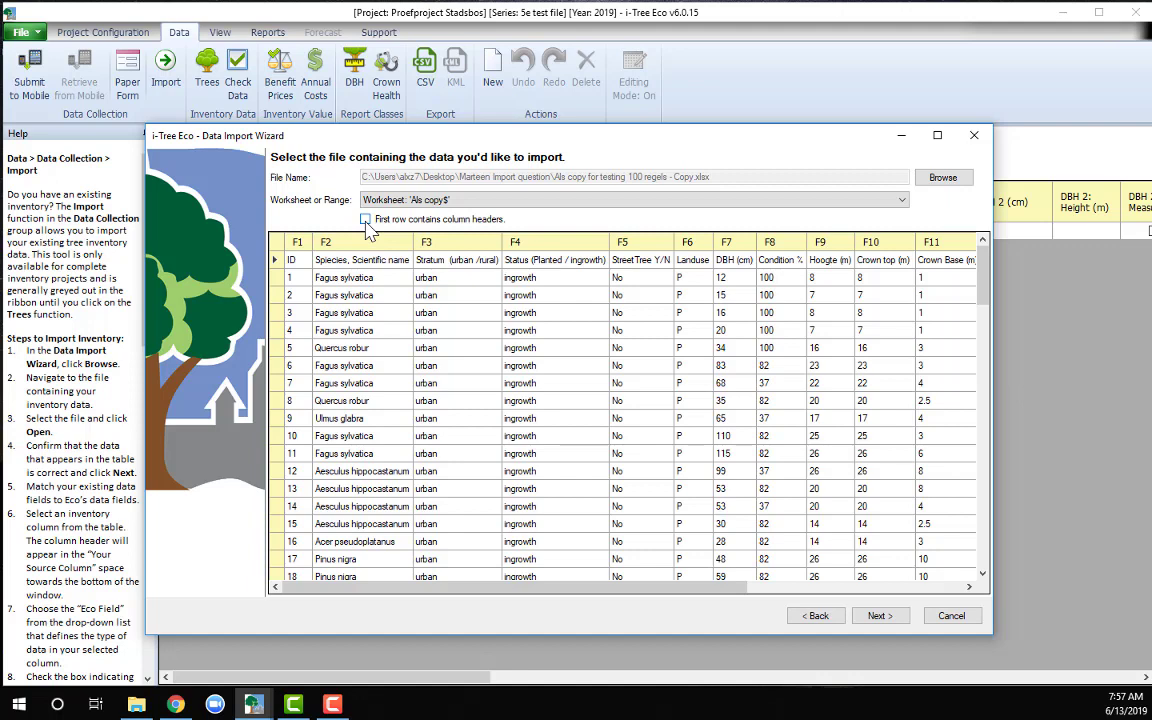
left_click(366, 220)
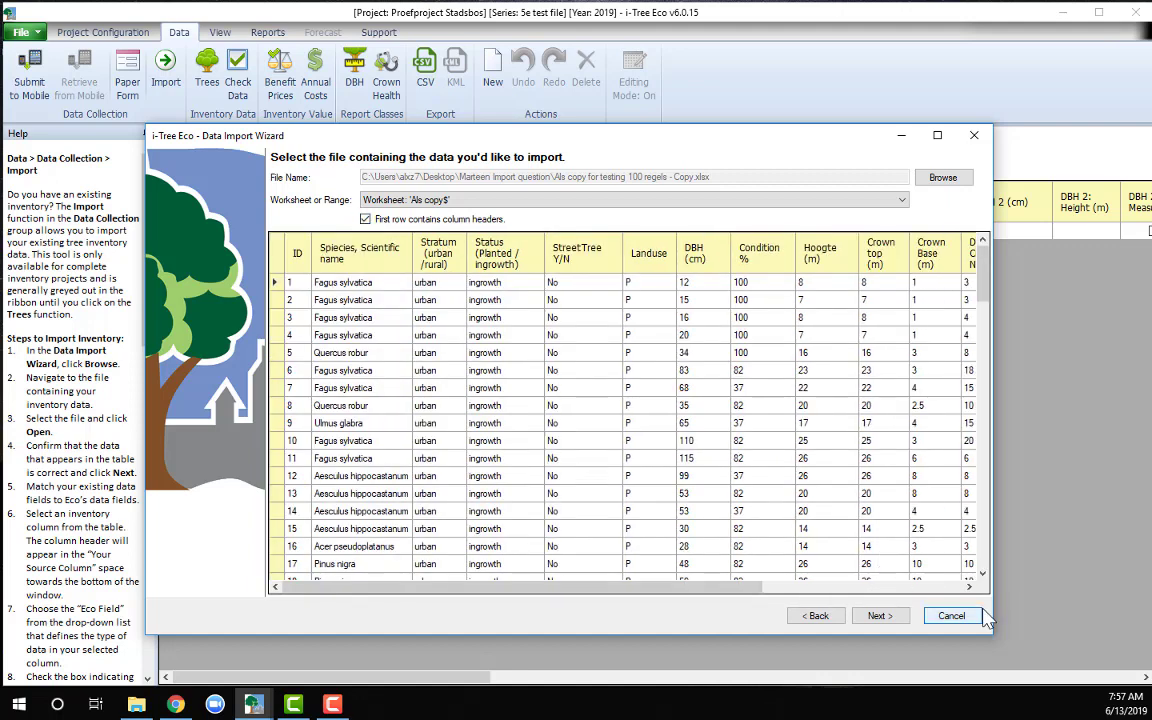
left_click_drag(990, 632, 1127, 668)
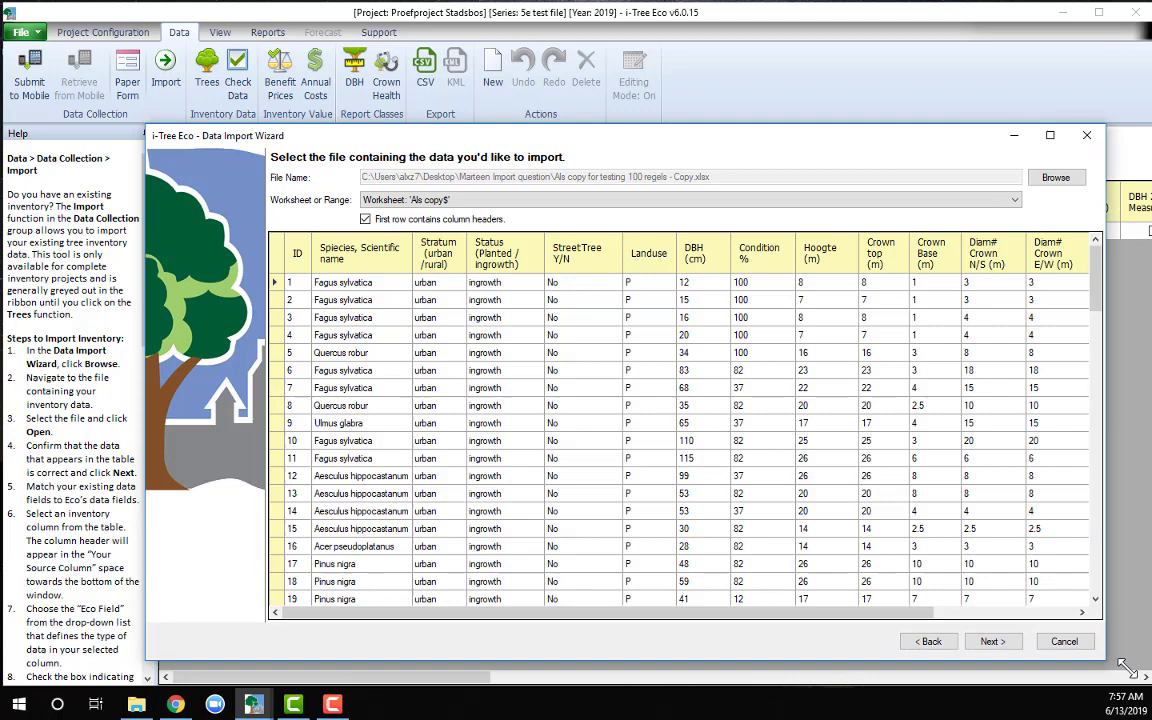
scroll(650, 480, "down", 20)
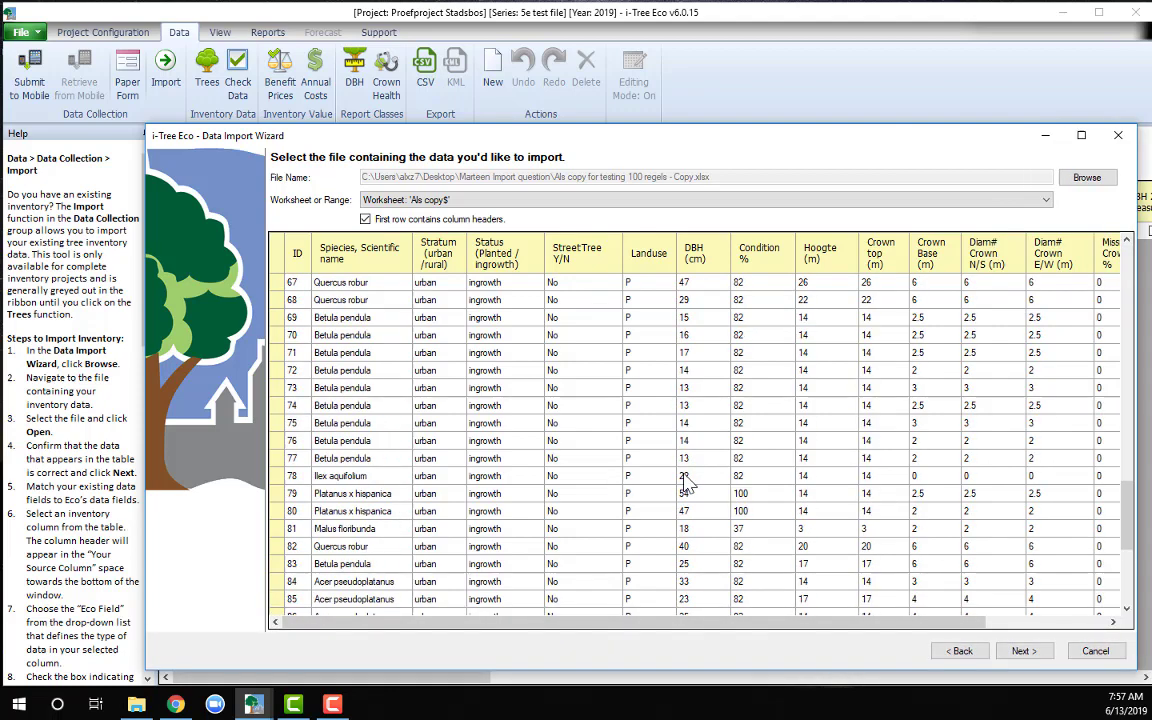
scroll(685, 484, "up", 16)
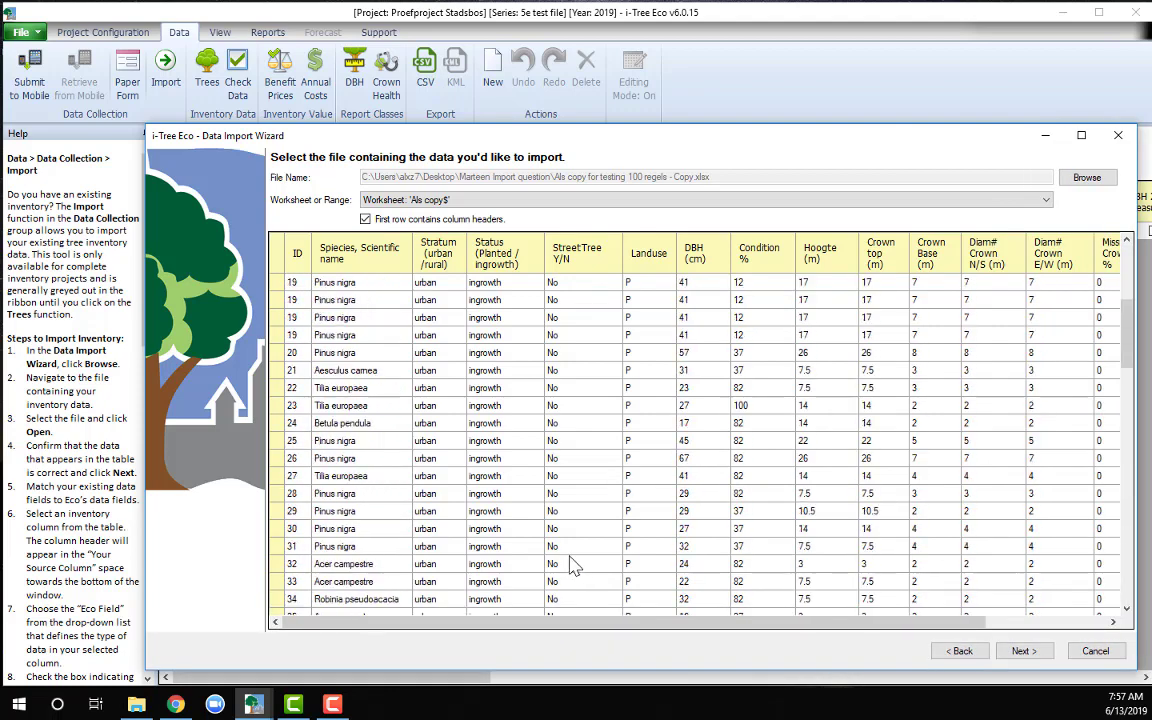
scroll(573, 566, "up", 1)
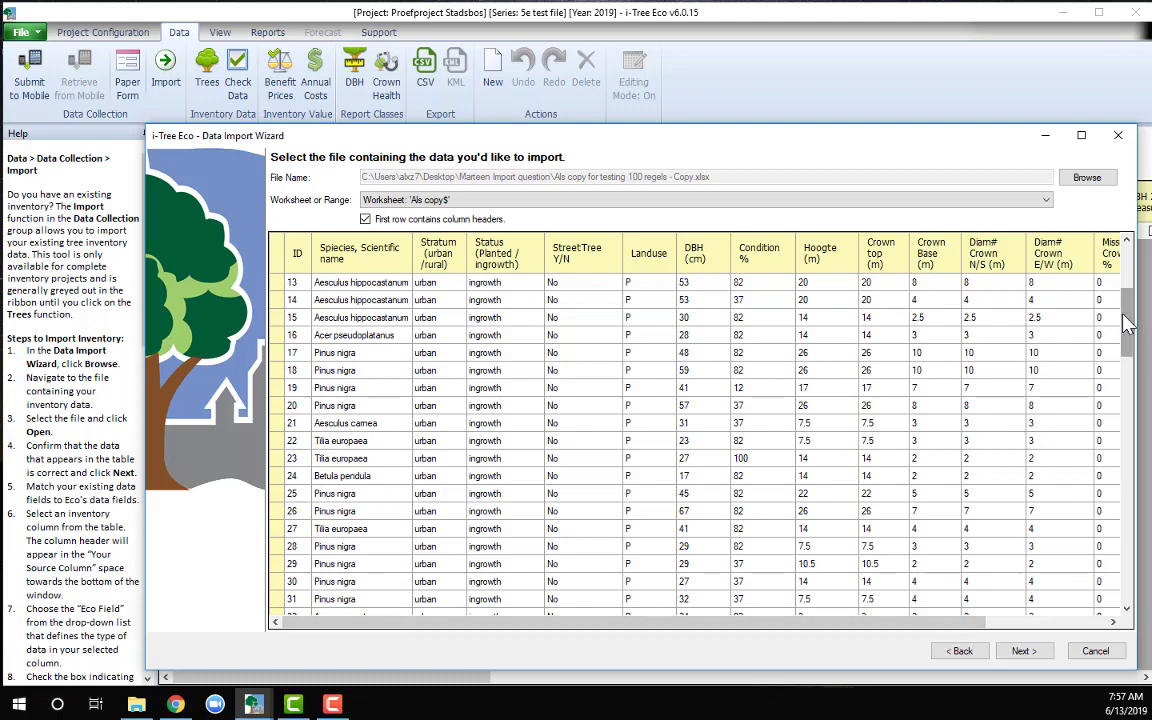
left_click_drag(1127, 320, 1127, 575)
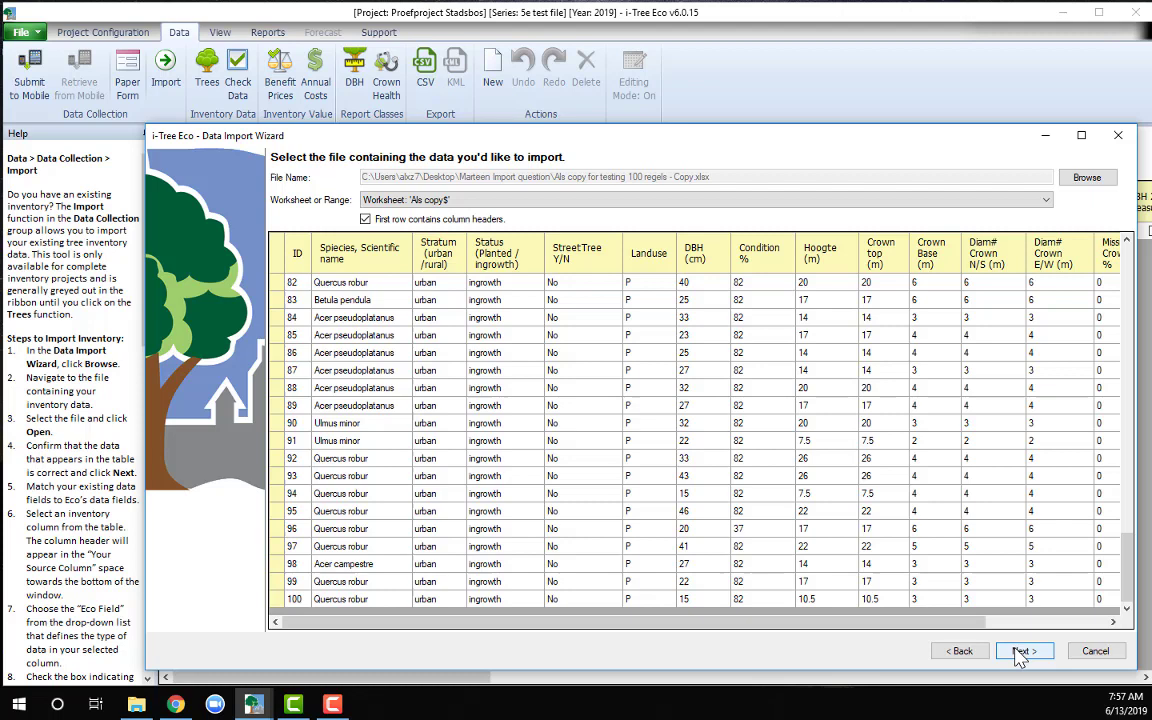
Map the 'Species, Scientific name' column to Eco's Species* field with Field Type ScientificName.
left_click(1020, 652)
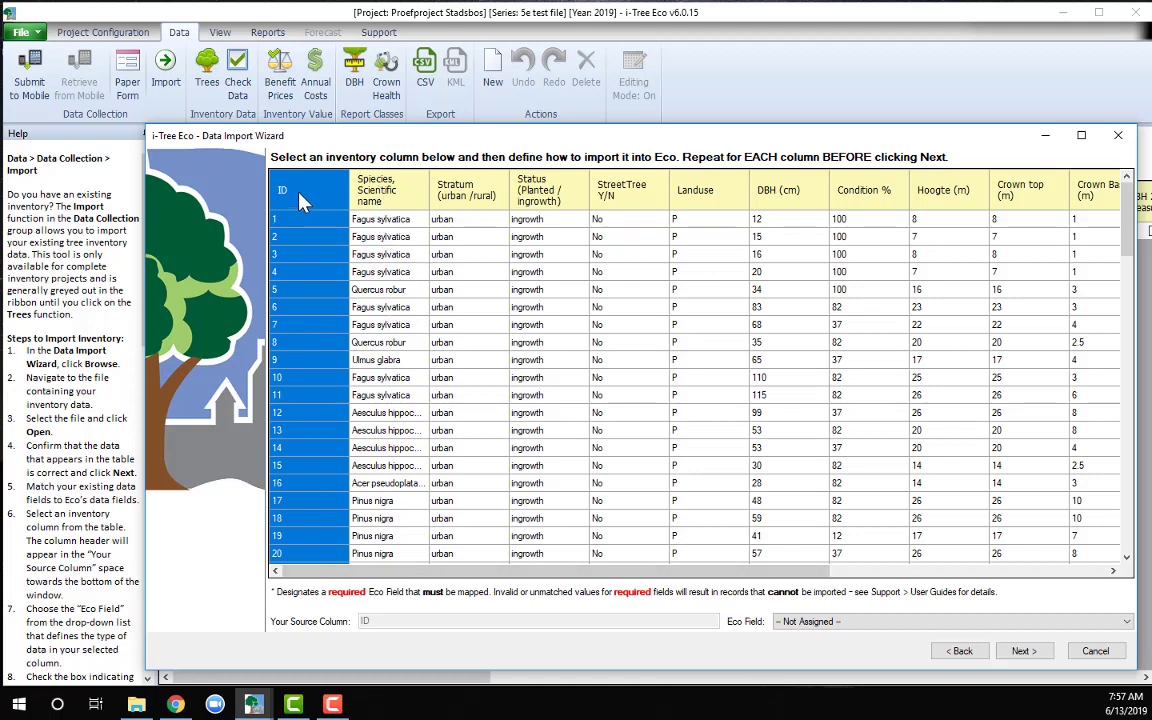
left_click(374, 199)
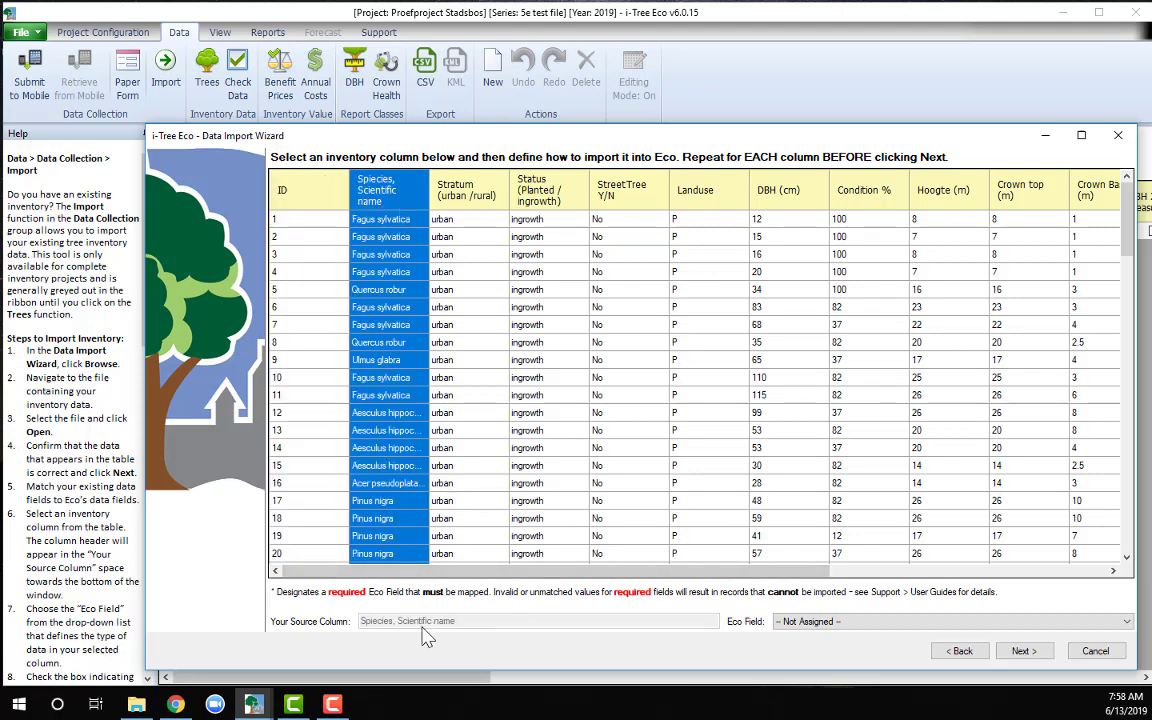
left_click(836, 622)
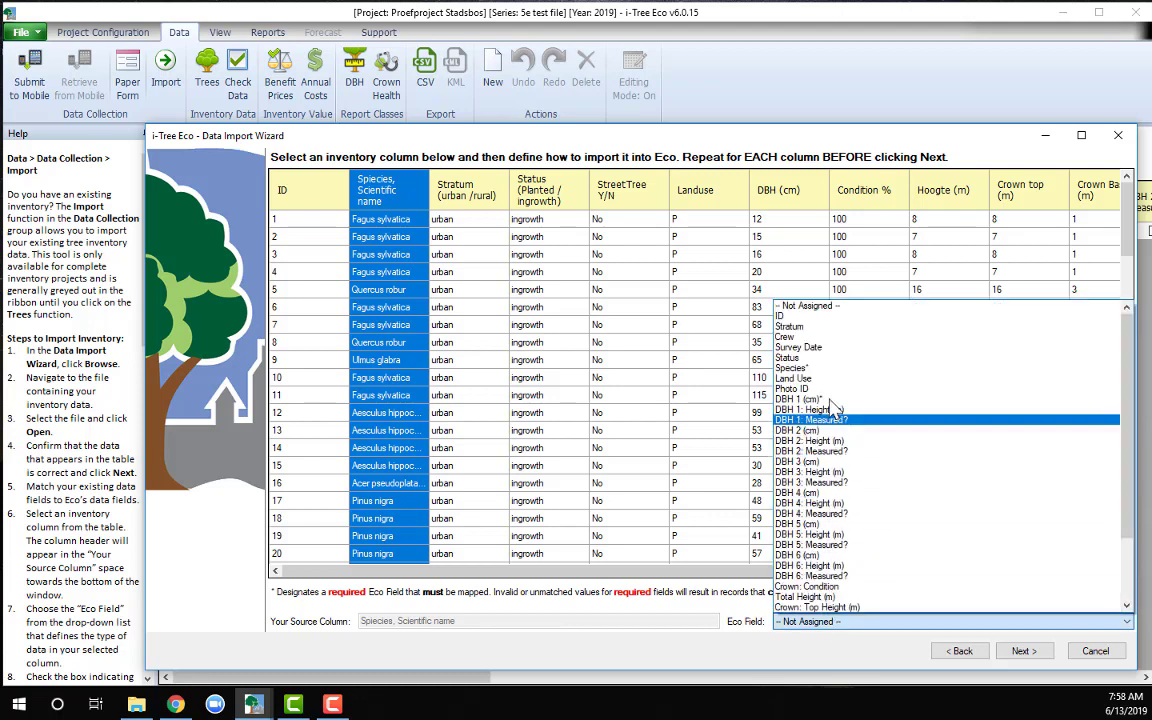
left_click(826, 369)
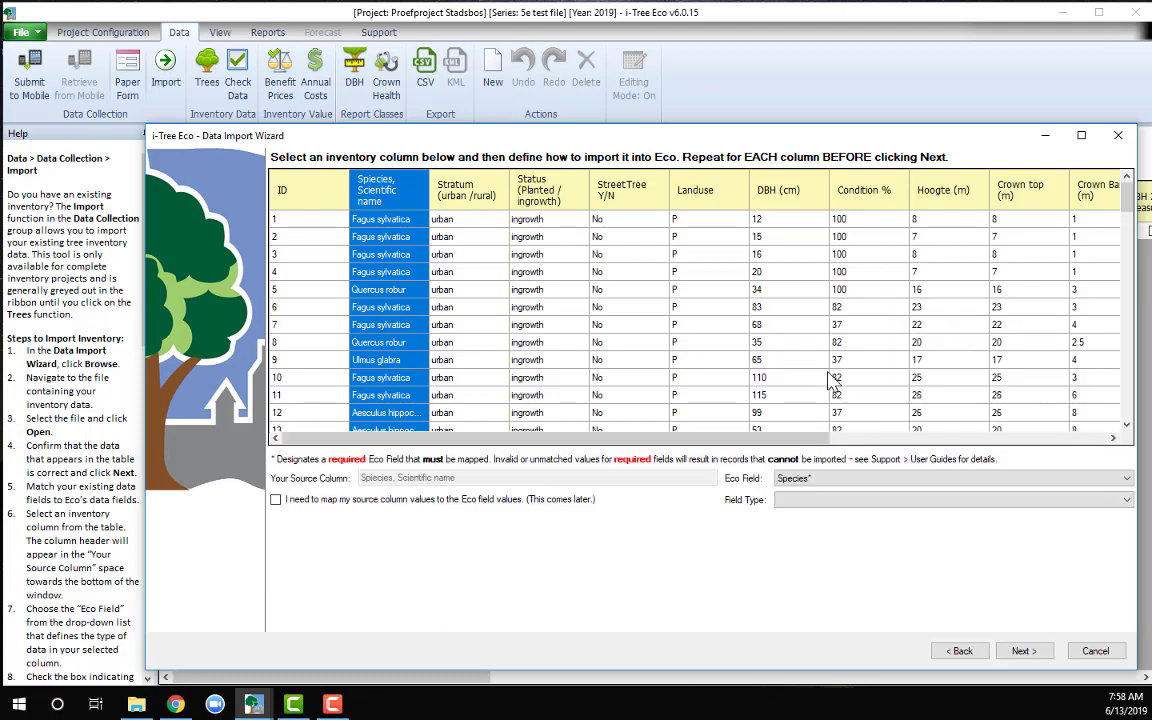
left_click(840, 501)
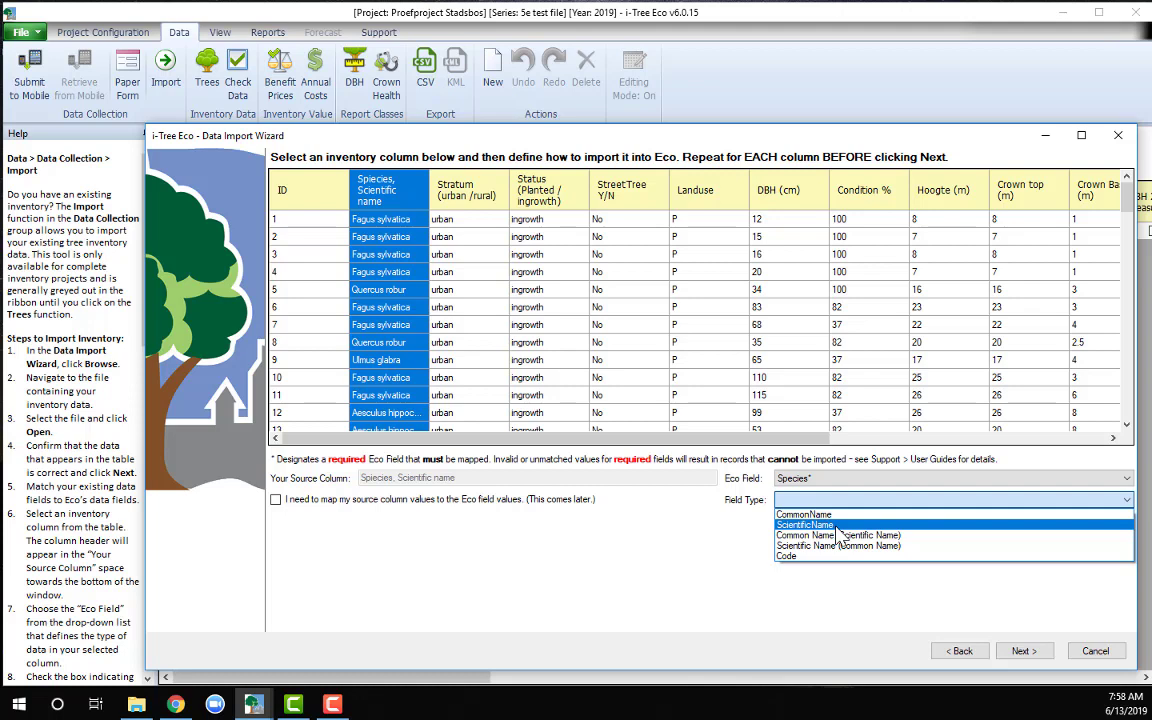
left_click(838, 546)
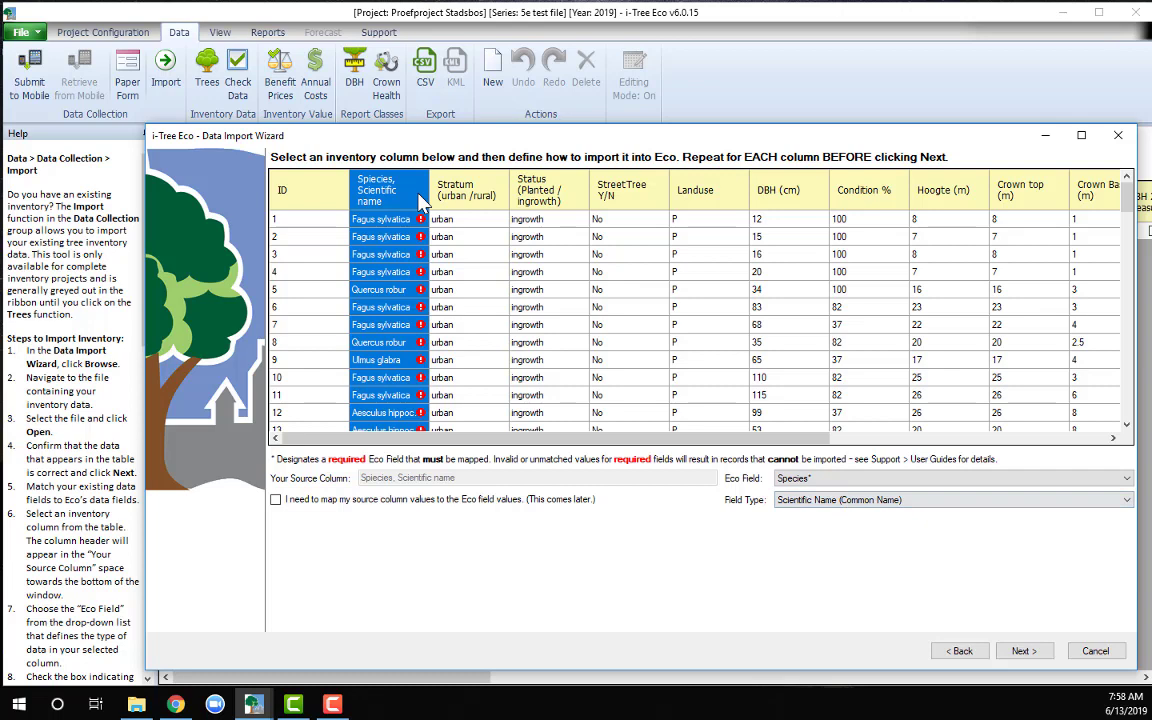
left_click_drag(481, 192, 480, 194)
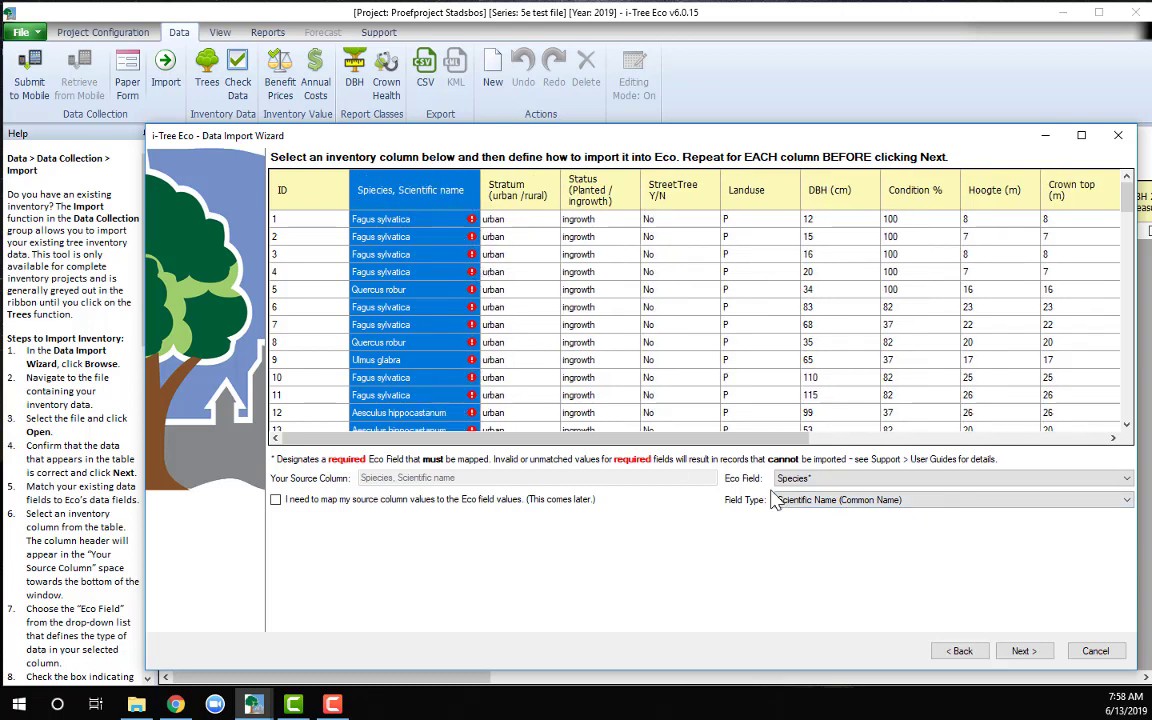
left_click(815, 500)
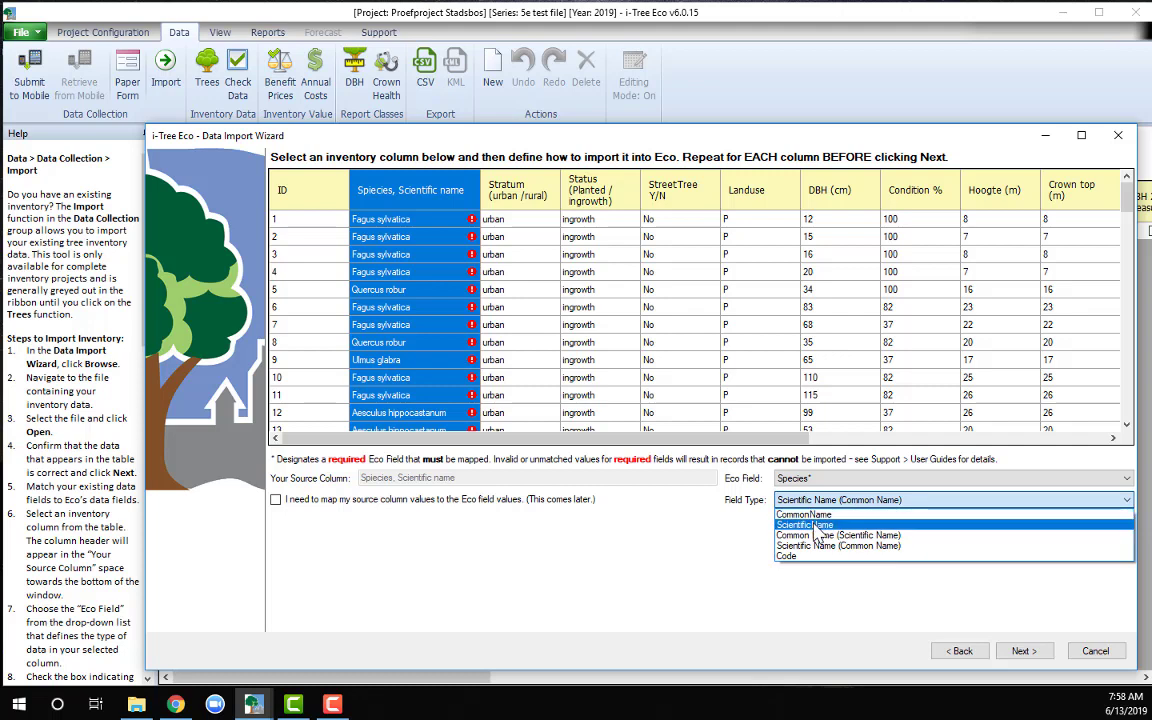
left_click(815, 526)
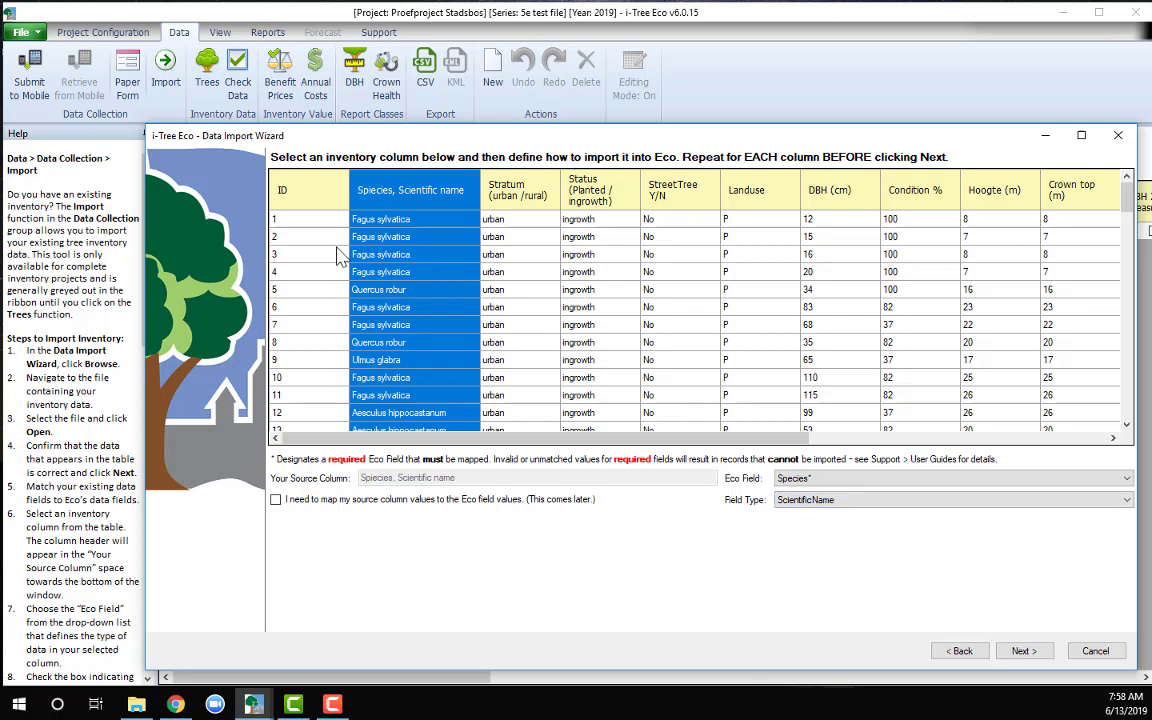
Scroll the preview to review Species rows such as Aesculus carnea and Tilia europaea.
left_click_drag(1127, 203, 1133, 245)
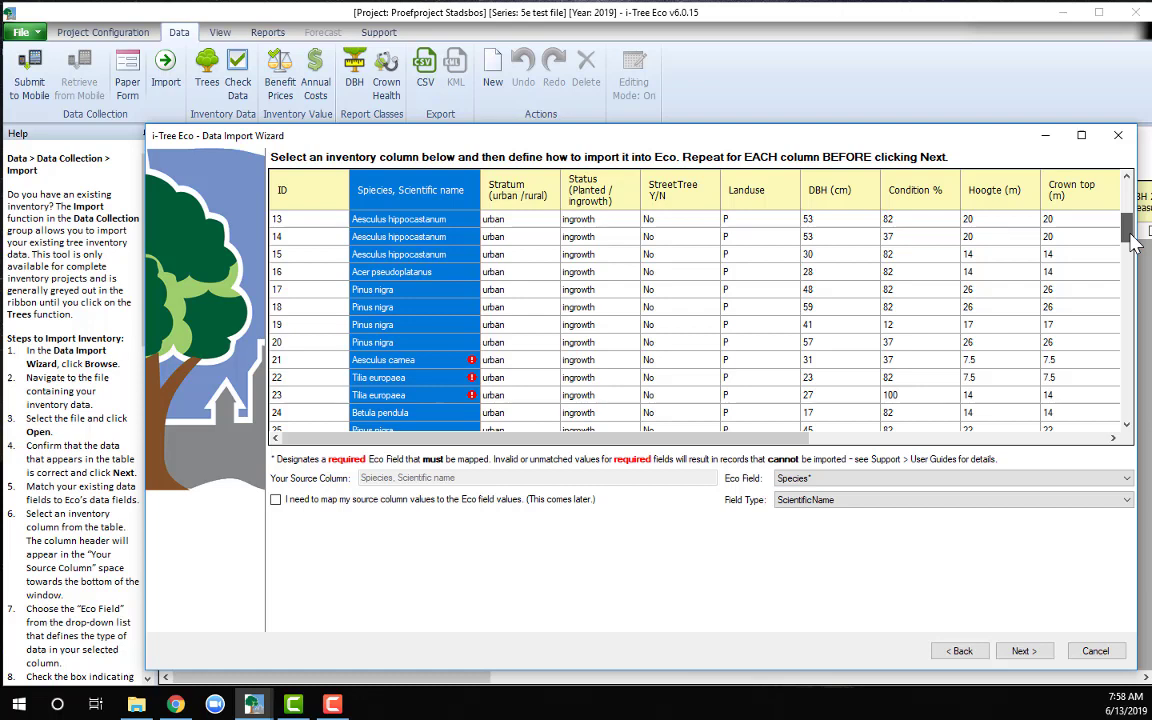
left_click_drag(1133, 245, 1133, 242)
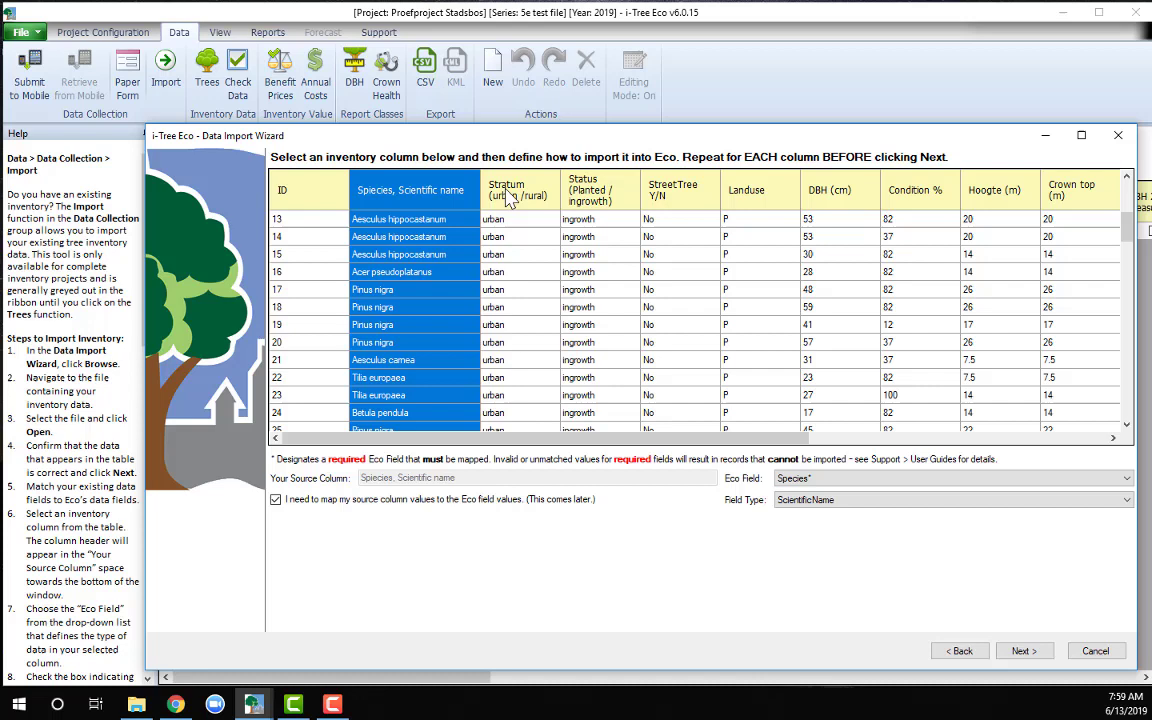
Map the Stratum (urban /rural) column to Eco's Stratum field as Description.
left_click(511, 199)
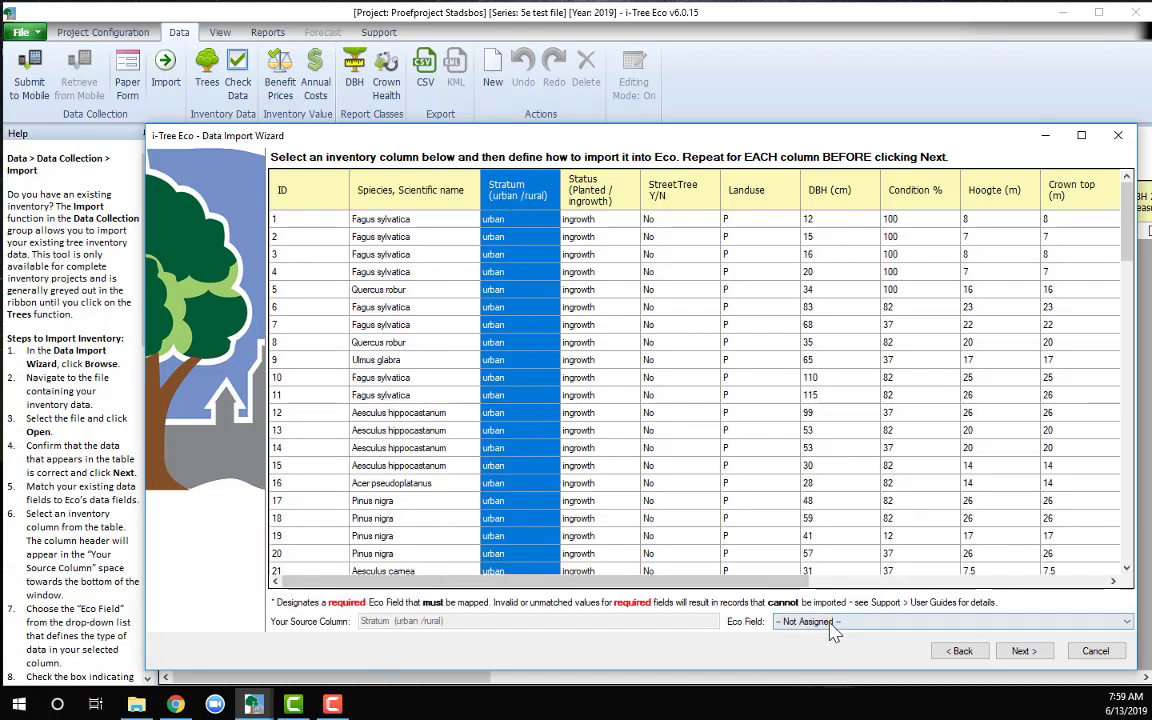
left_click(832, 622)
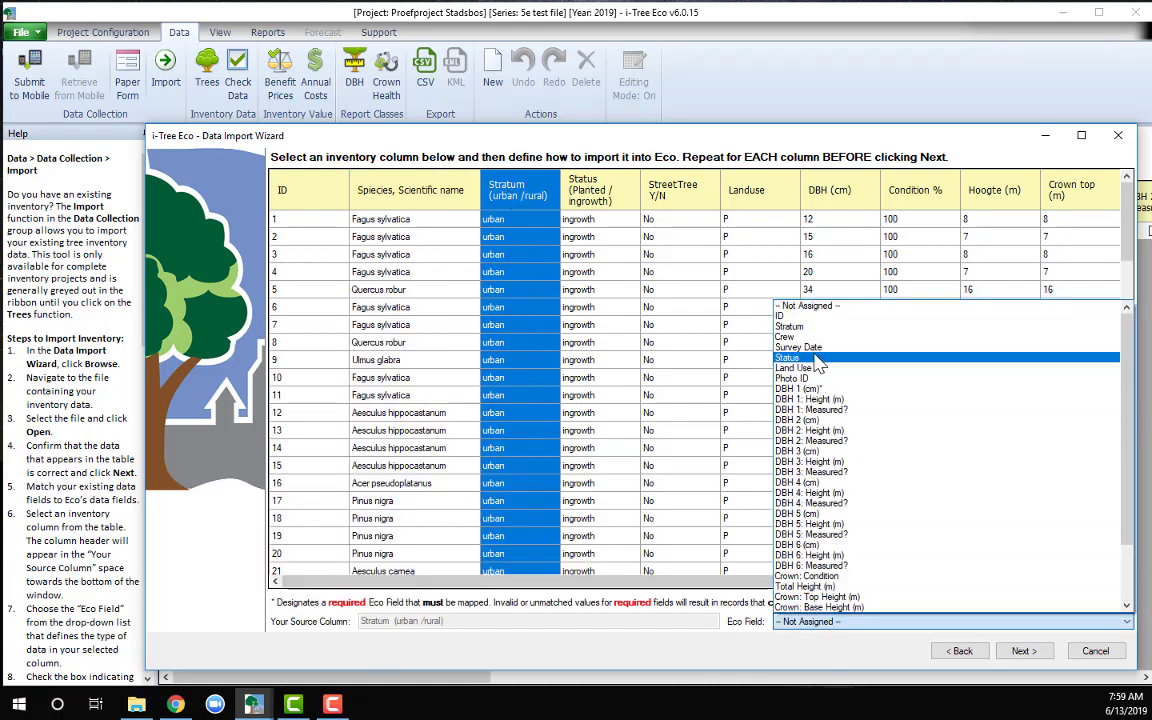
left_click(790, 326)
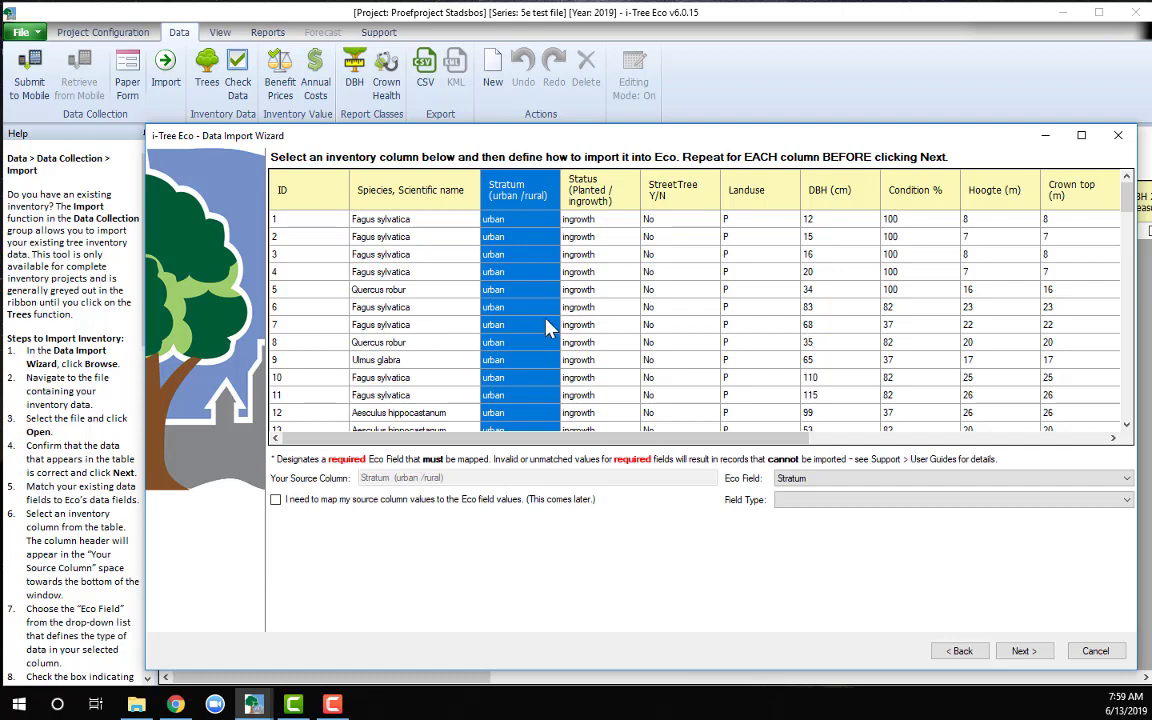
left_click(810, 500)
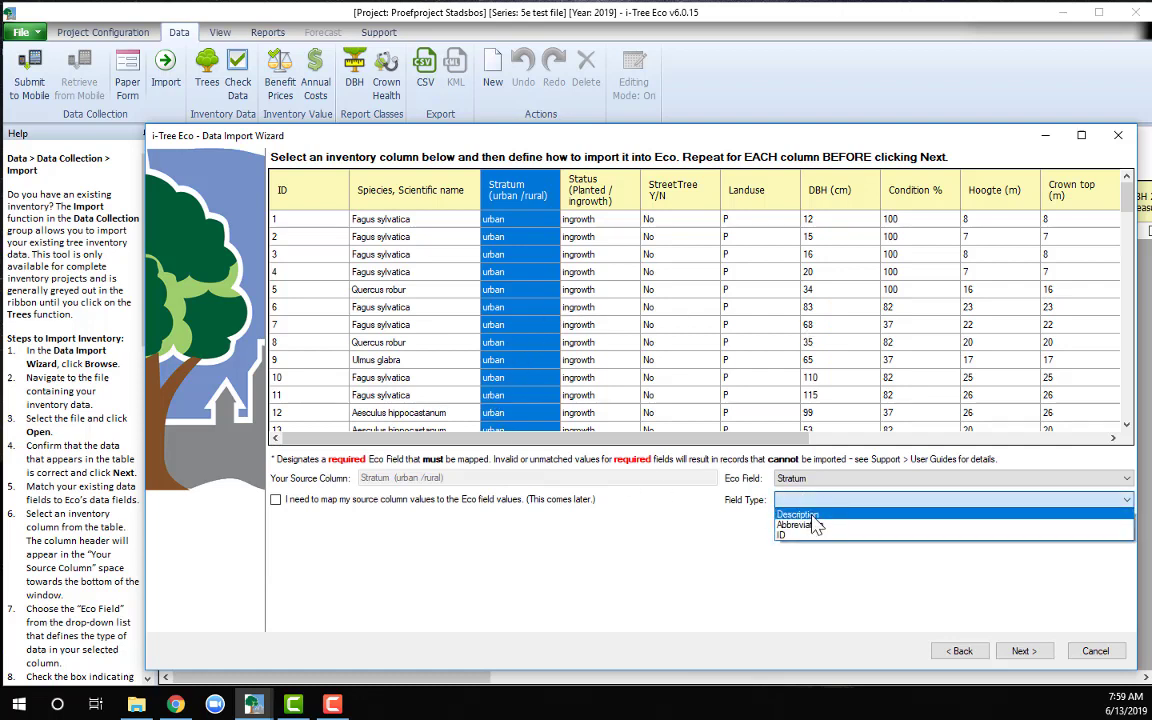
left_click(808, 515)
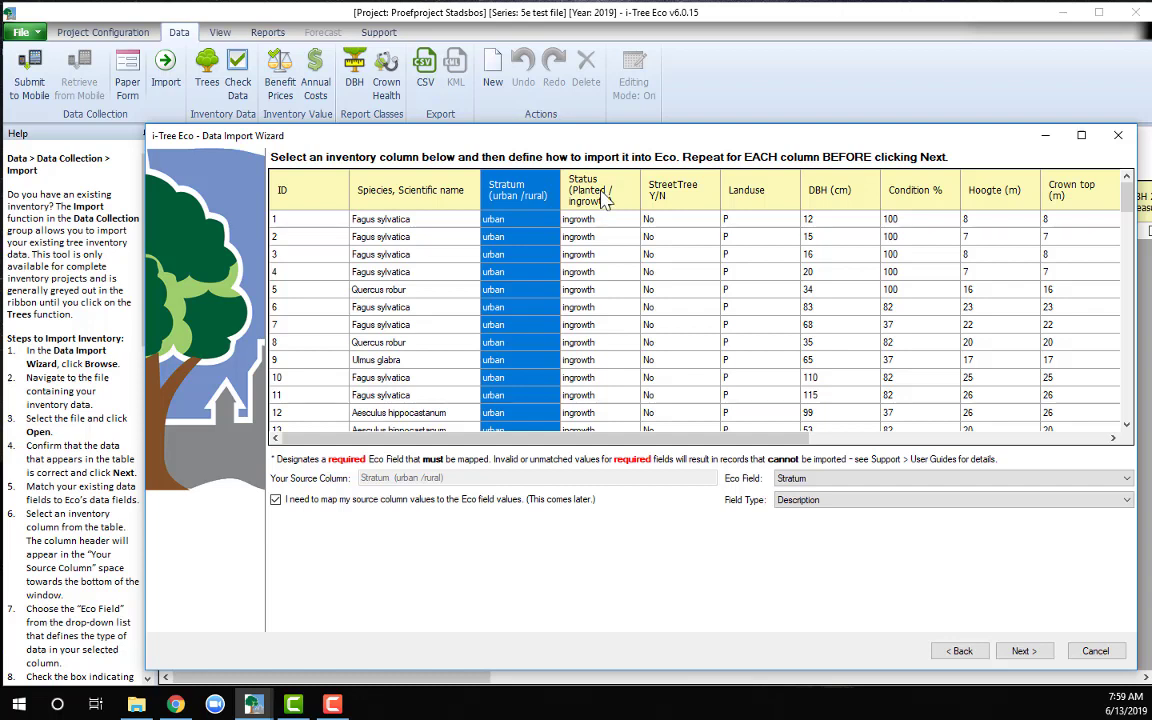
Map Status to Eco's Status, and StreetTree Y/N to Street Tree? with value mapping.
left_click(603, 197)
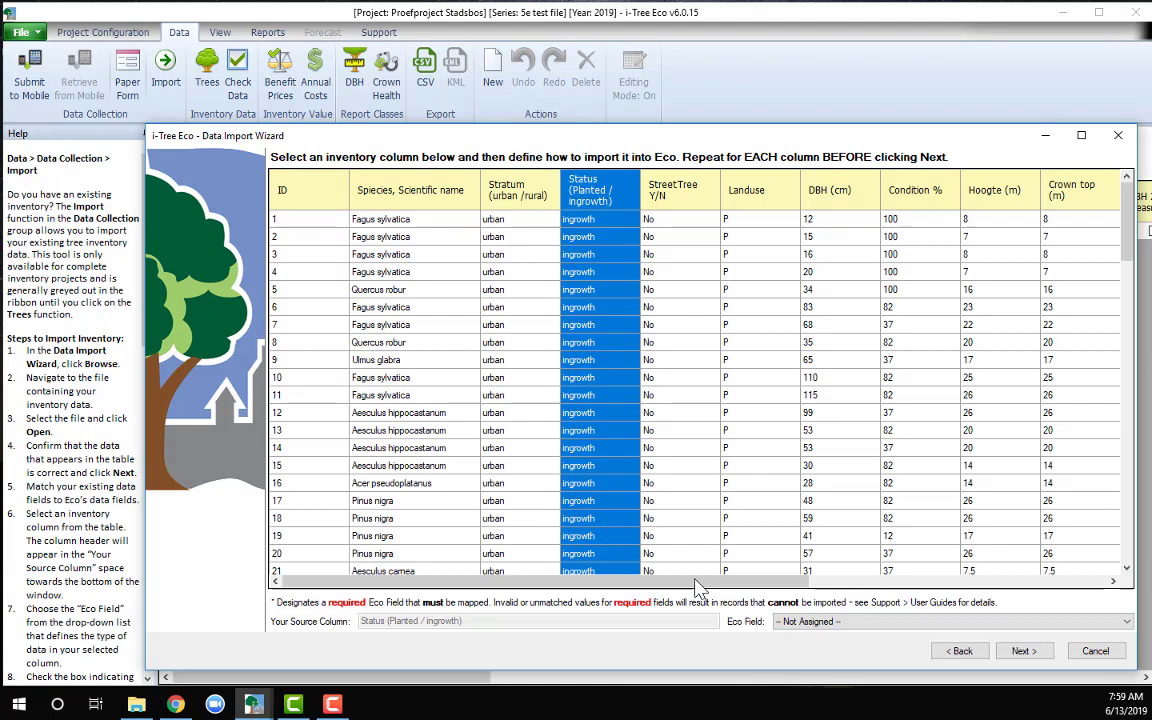
left_click(855, 622)
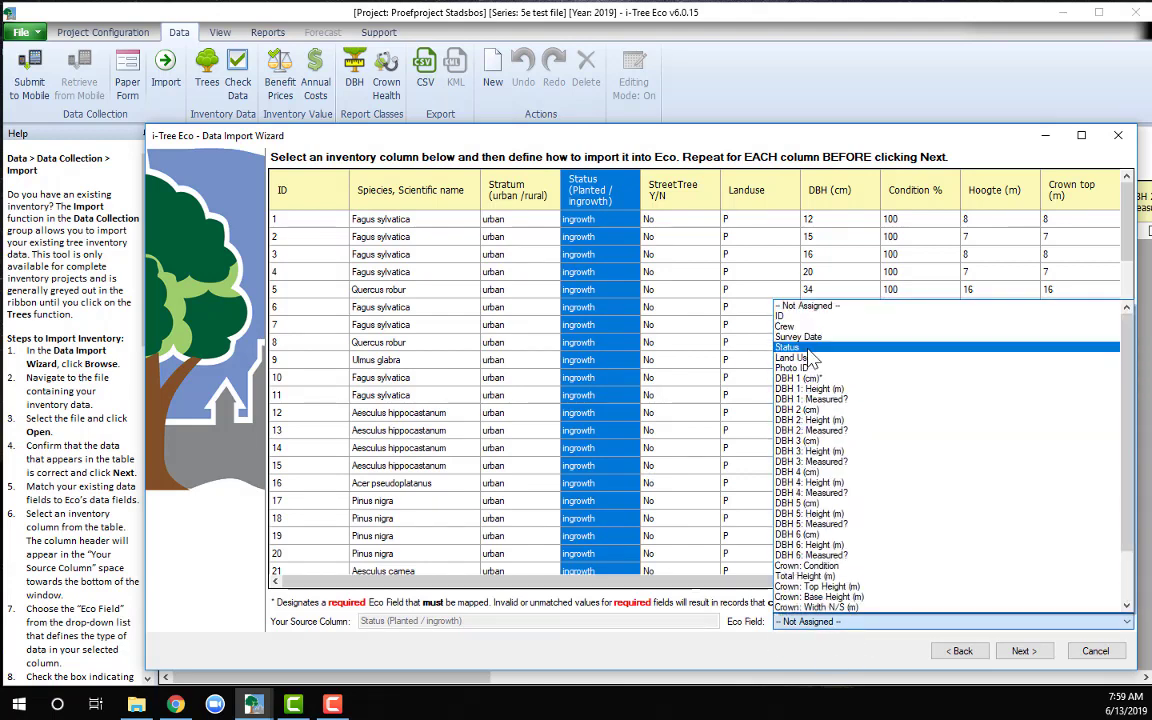
left_click(810, 350)
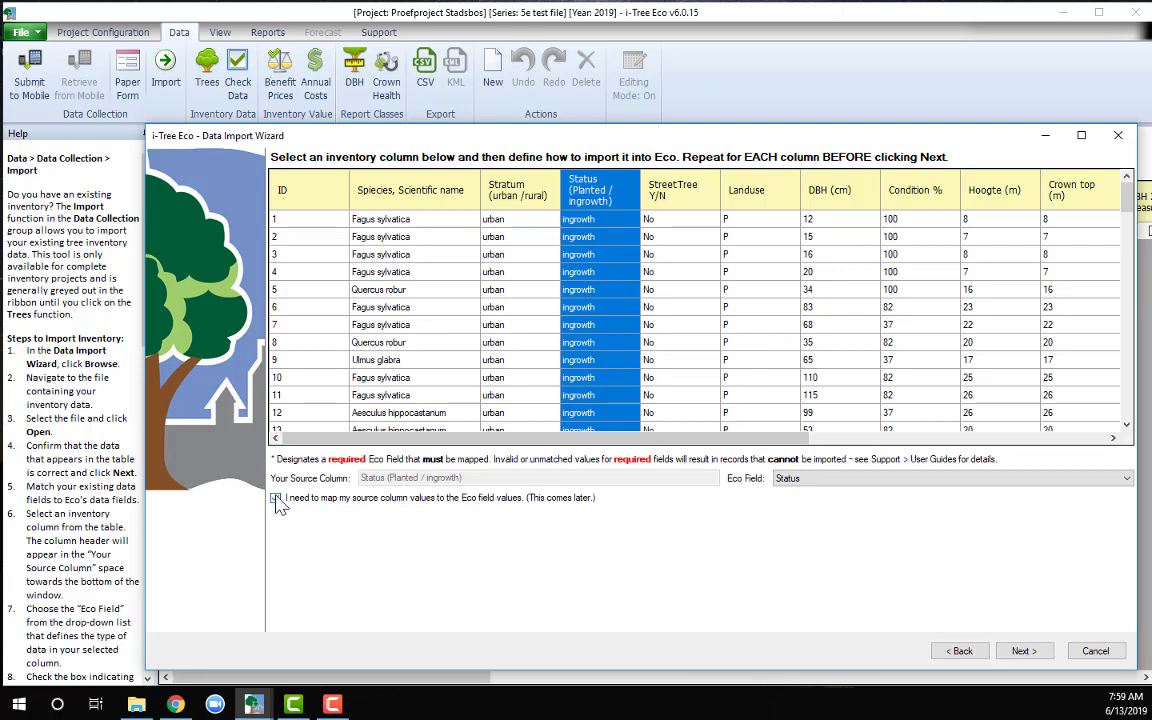
left_click(650, 188)
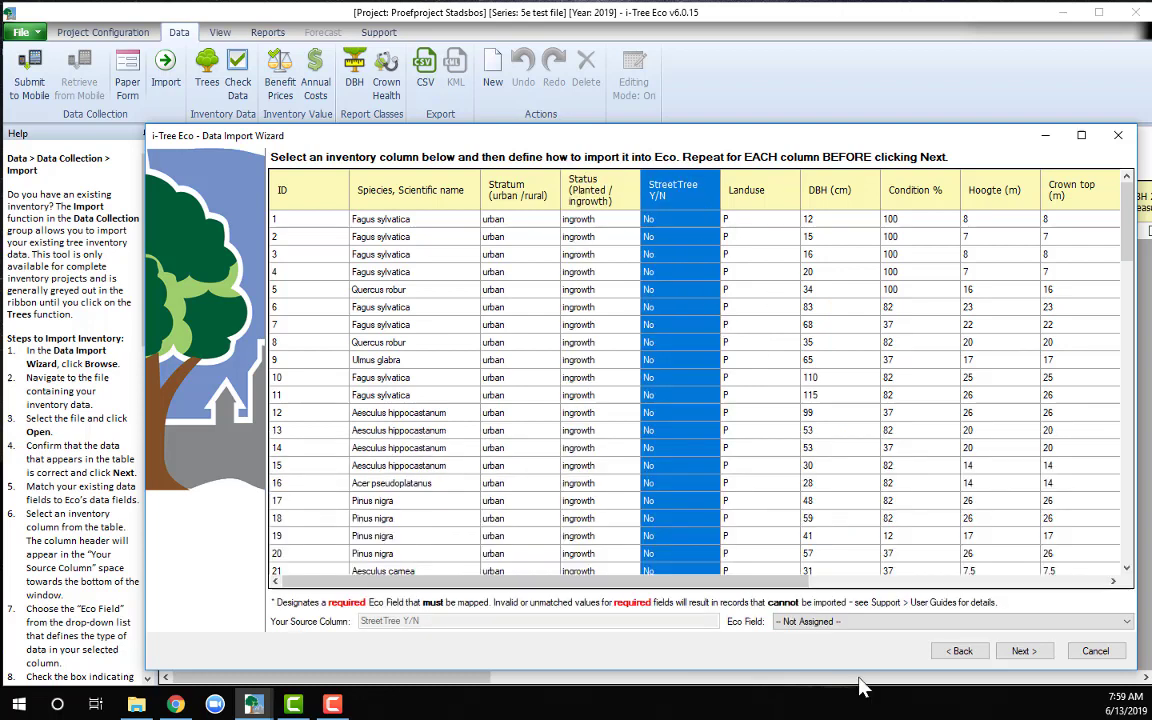
left_click(845, 622)
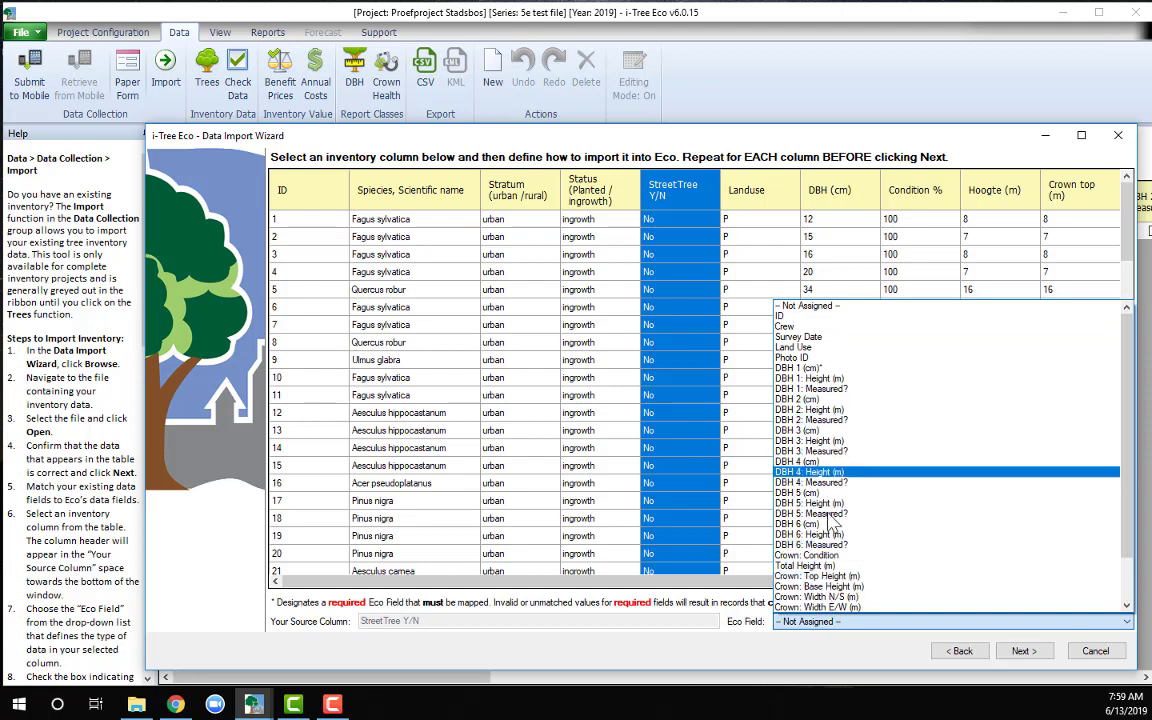
scroll(830, 520, "down", 3)
left_click(827, 600)
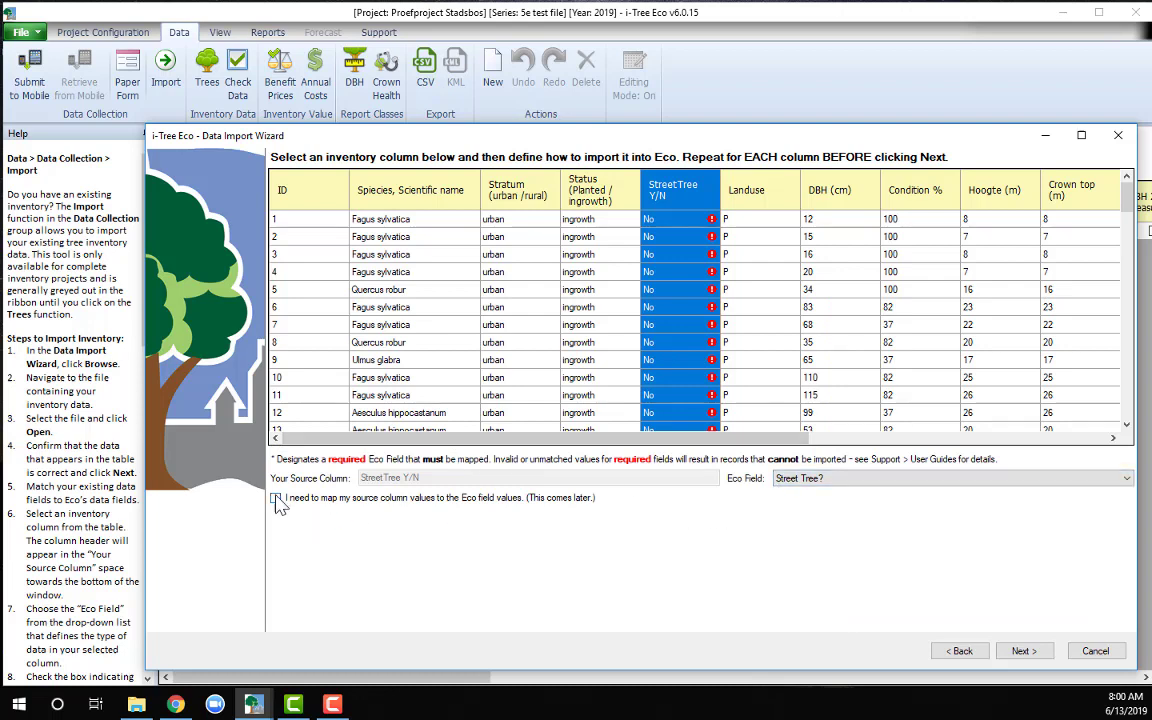
left_click(276, 498)
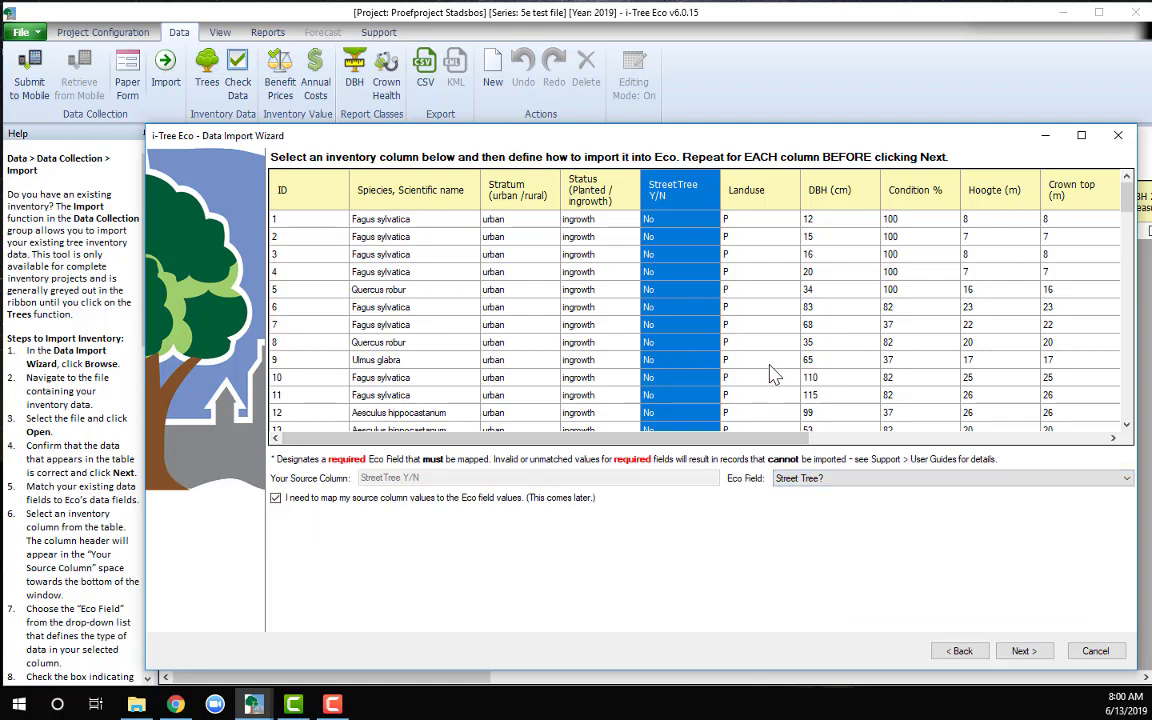
Map Landuse to Eco's Land Use field as Code, with value mapping enabled.
left_click(757, 203)
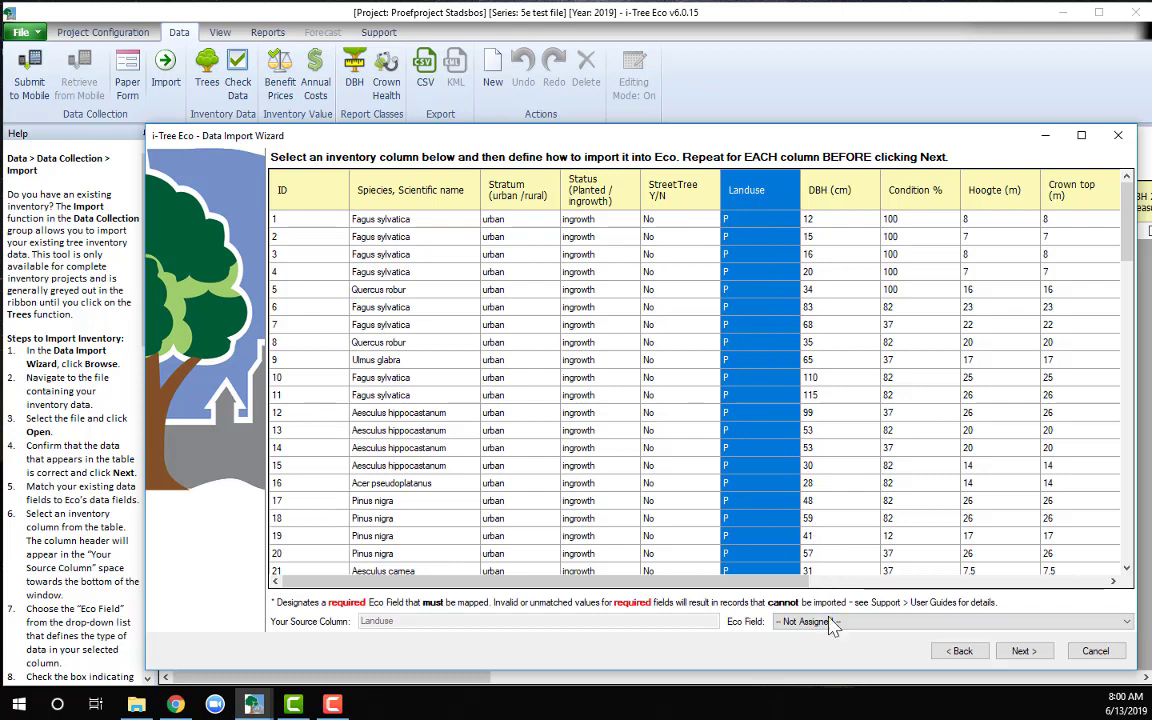
left_click(828, 623)
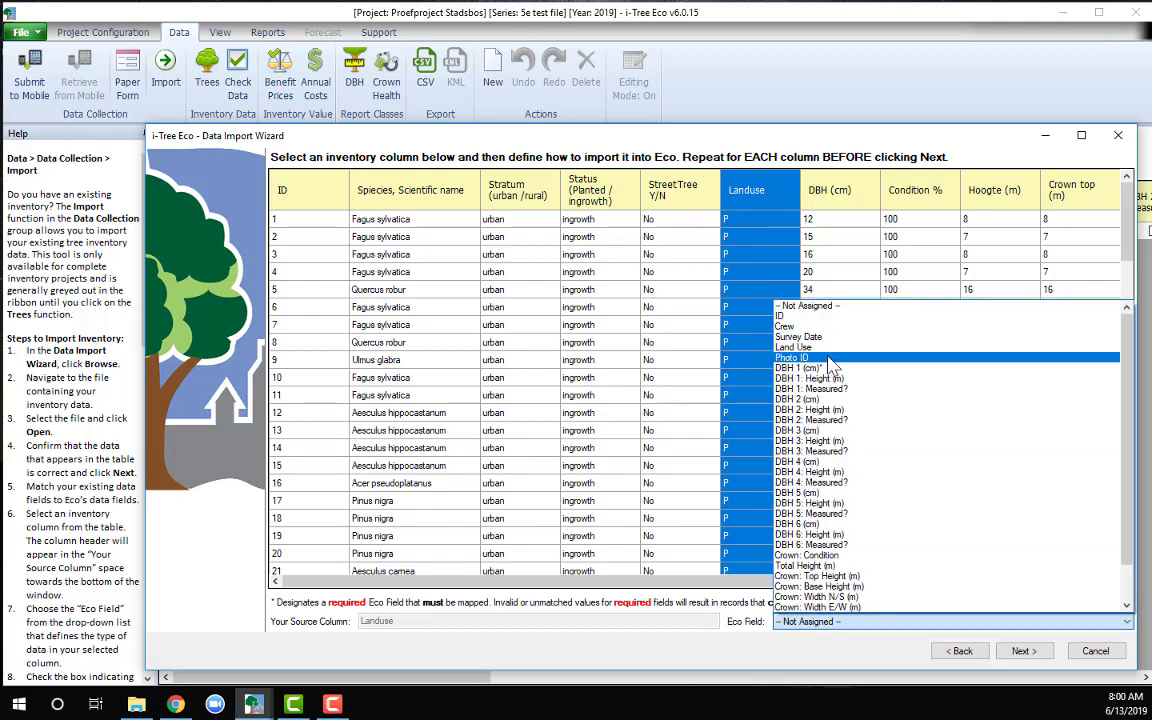
left_click(822, 398)
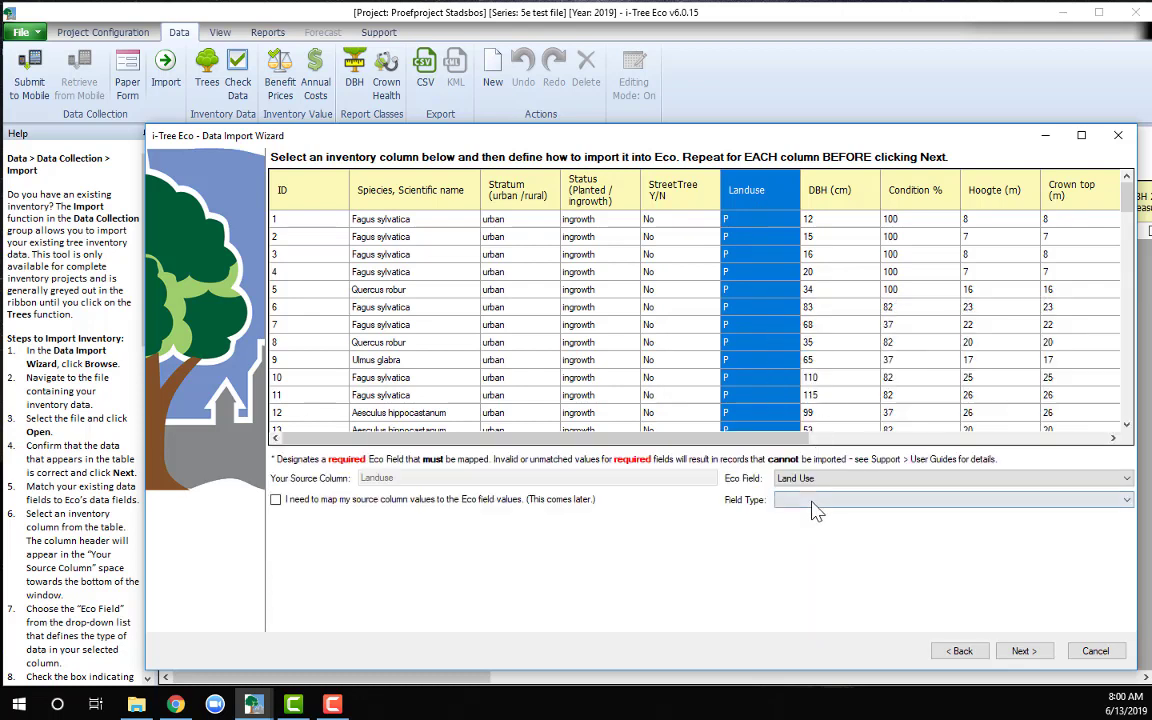
left_click(815, 500)
left_click(818, 516)
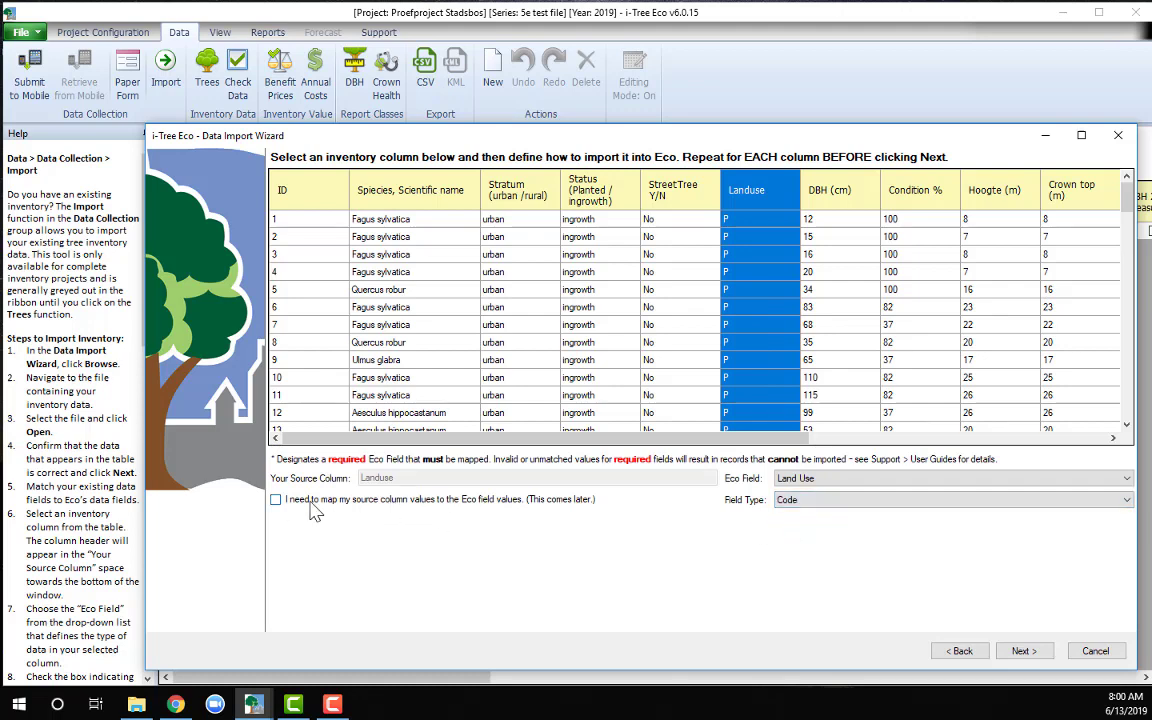
left_click(276, 499)
Map DBH (cm) to DBH 1 and Condition % to Crown: Condition as Condition %, both value-mapped.
left_click(820, 188)
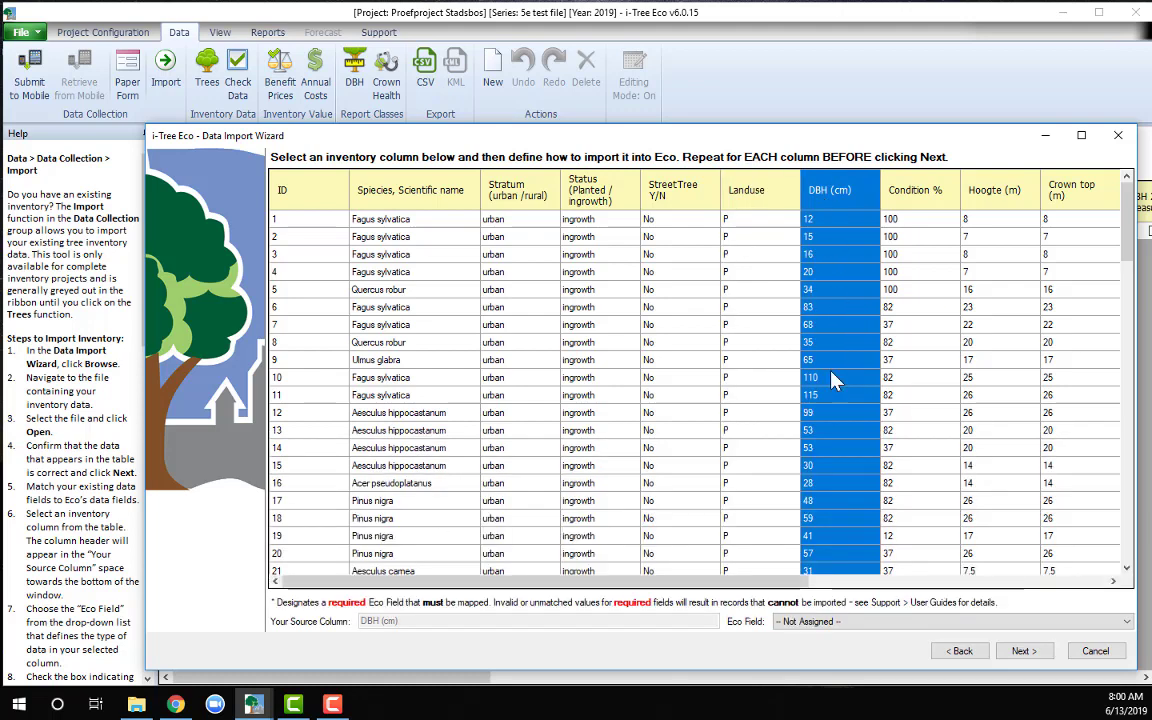
left_click(783, 622)
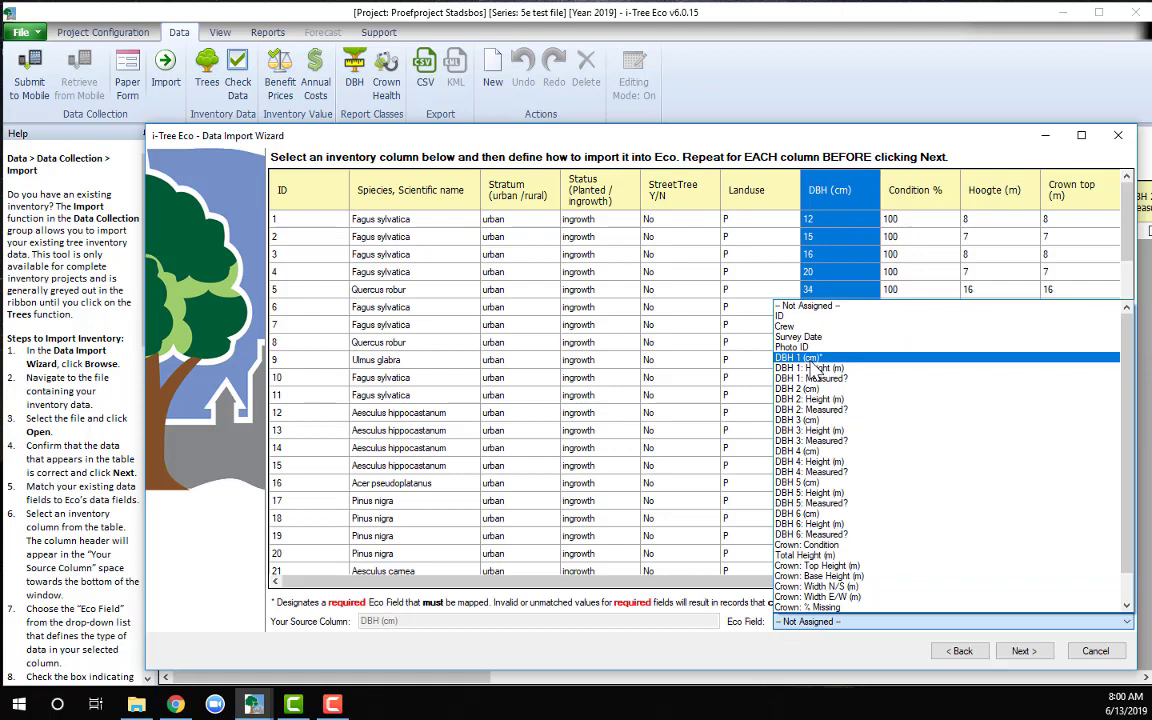
left_click(812, 360)
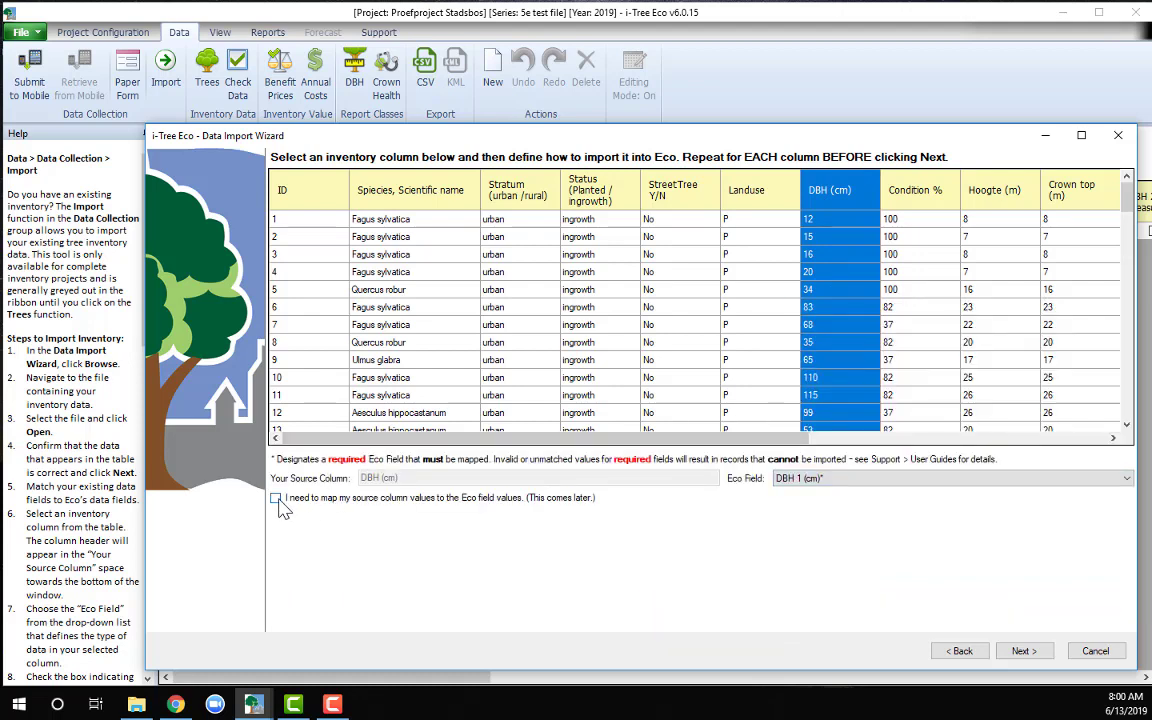
left_click(277, 645)
left_click(905, 192)
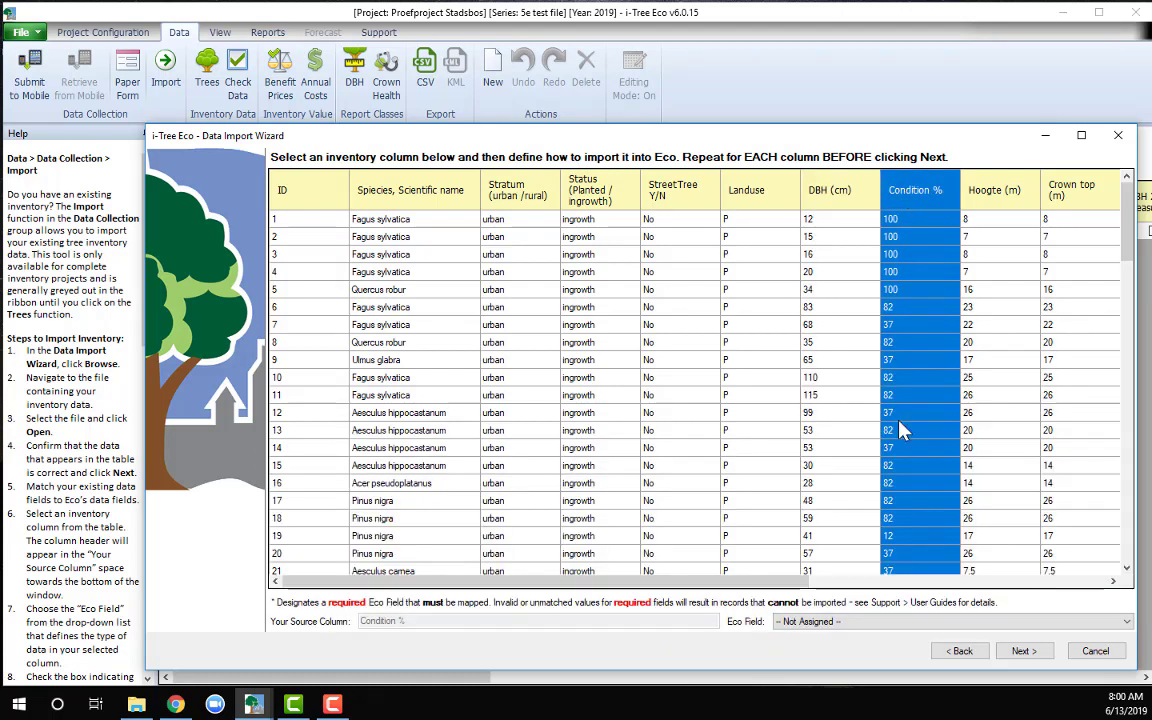
left_click(878, 624)
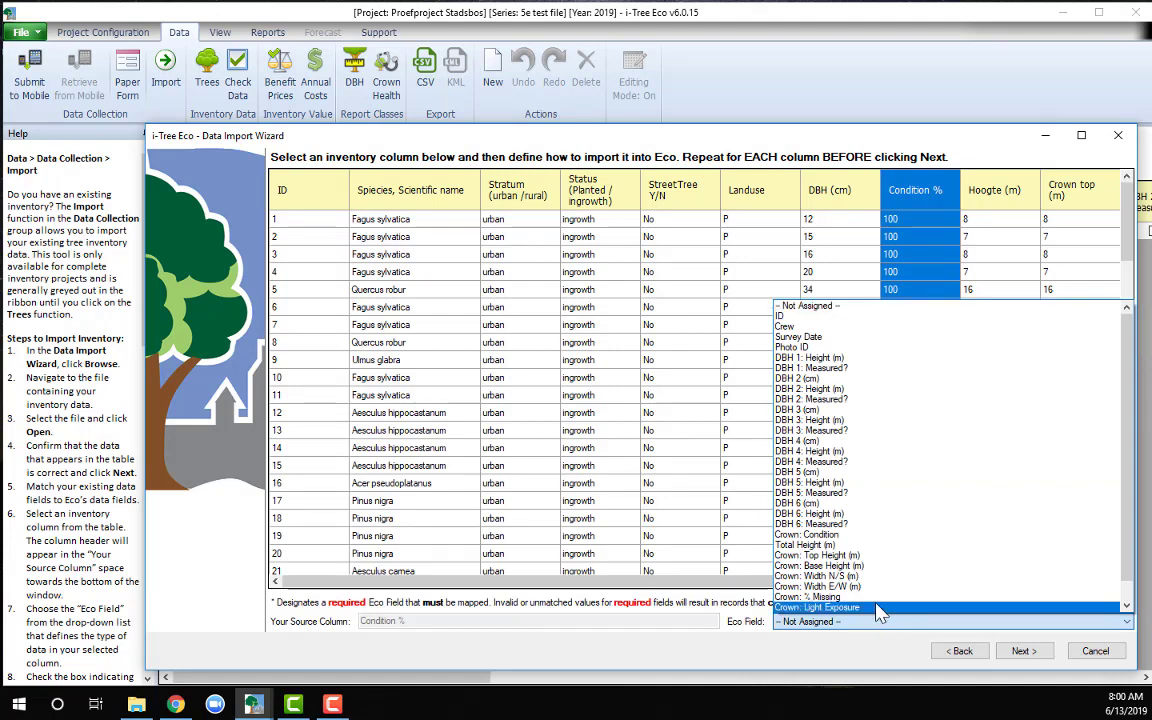
left_click(805, 534)
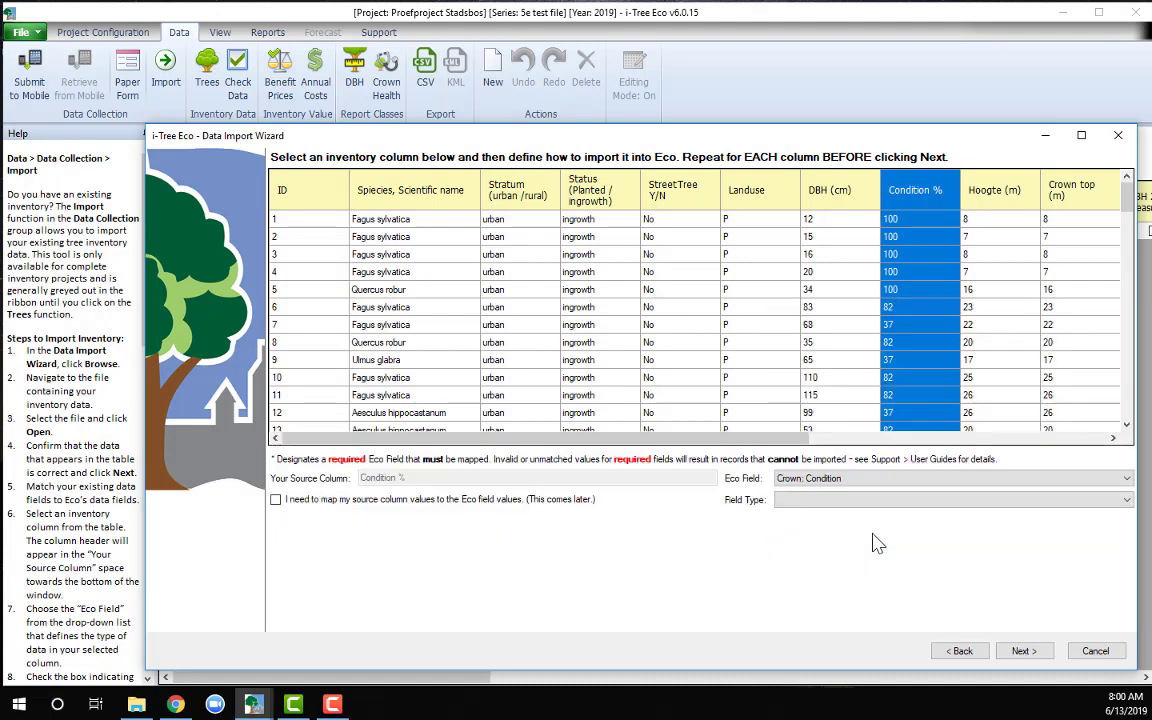
left_click(866, 508)
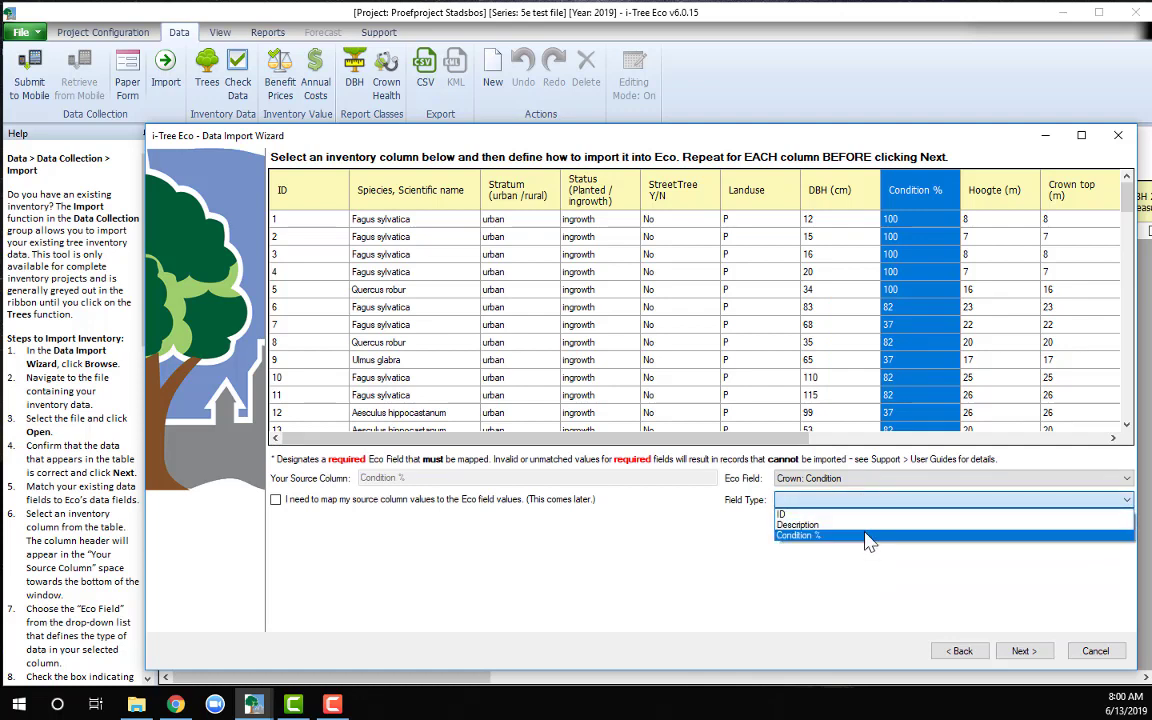
left_click(868, 536)
left_click(275, 499)
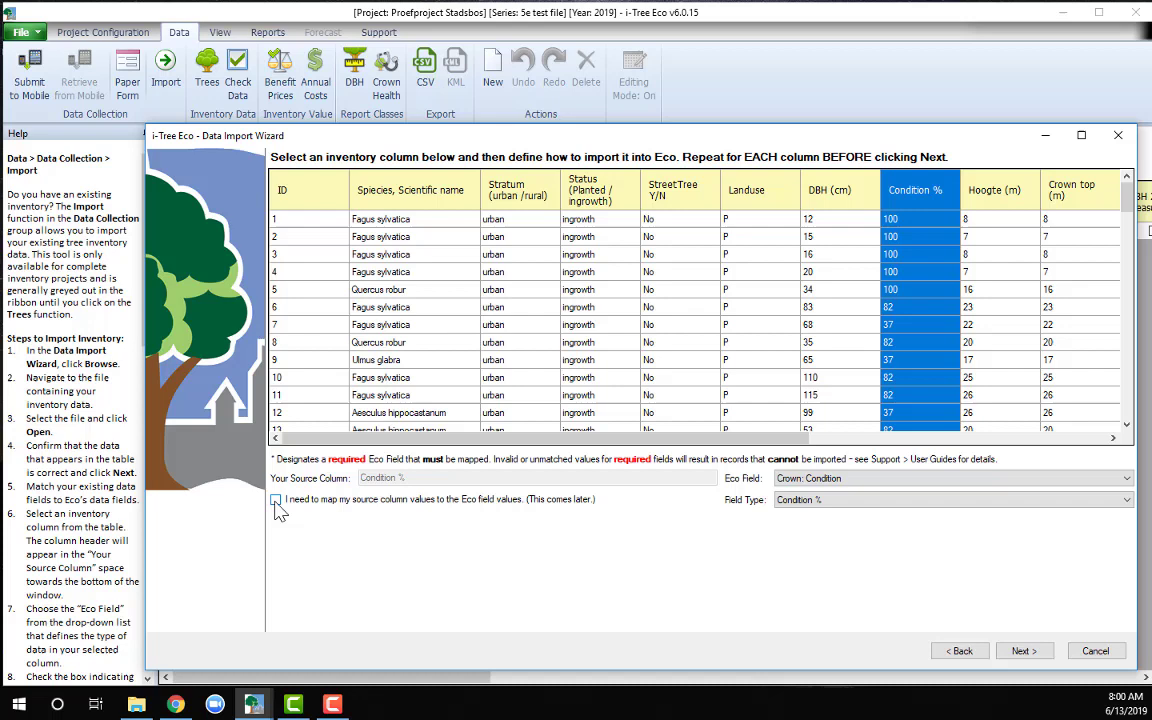
Map Hoogte (m) to Total Height, and Crown top/Crown Base to Crown: Top/Base Height.
left_click(985, 190)
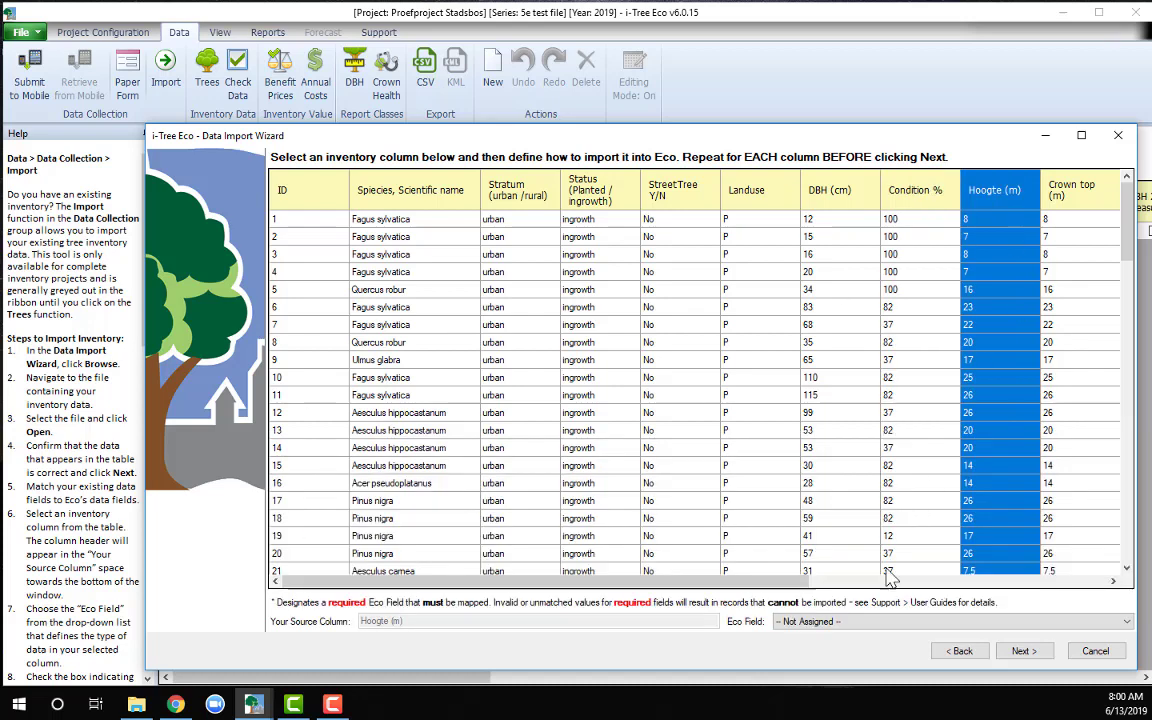
left_click(865, 622)
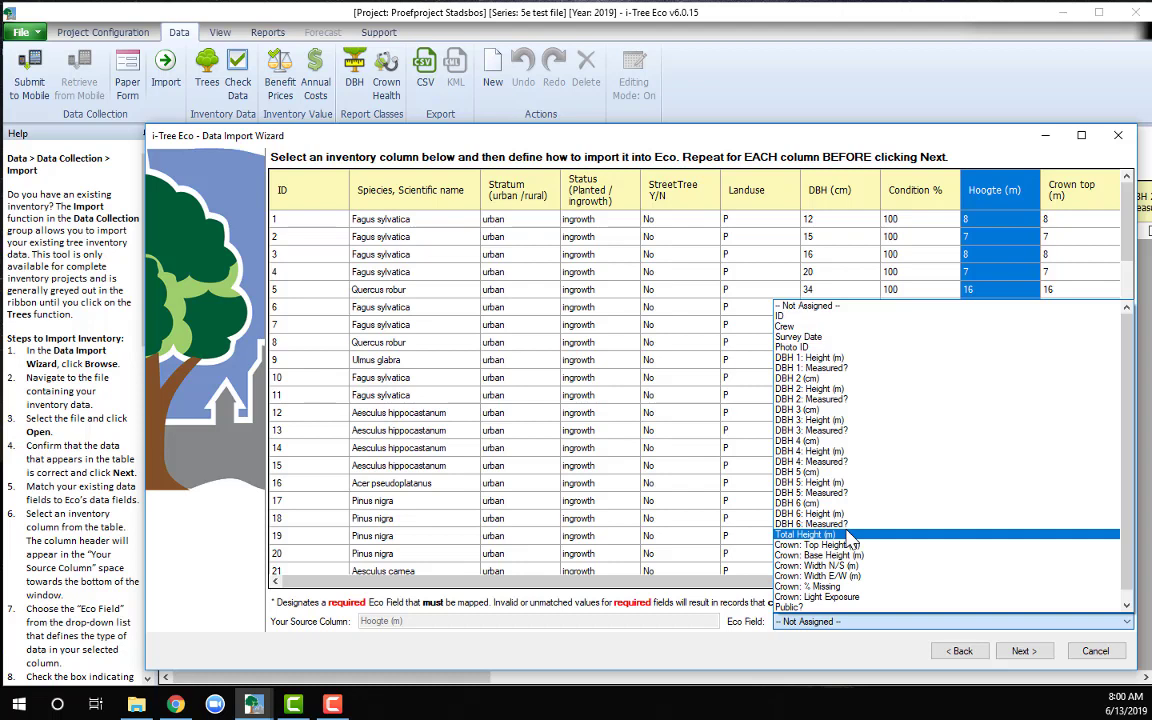
left_click(848, 536)
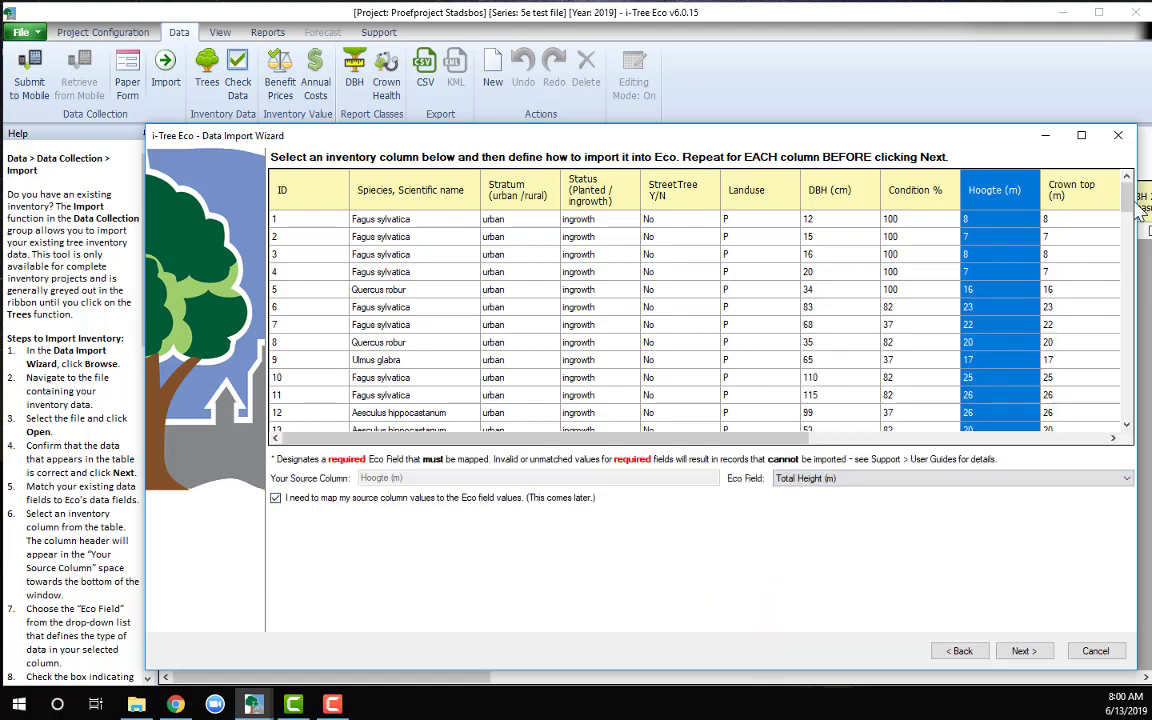
left_click(1075, 190)
left_click(963, 622)
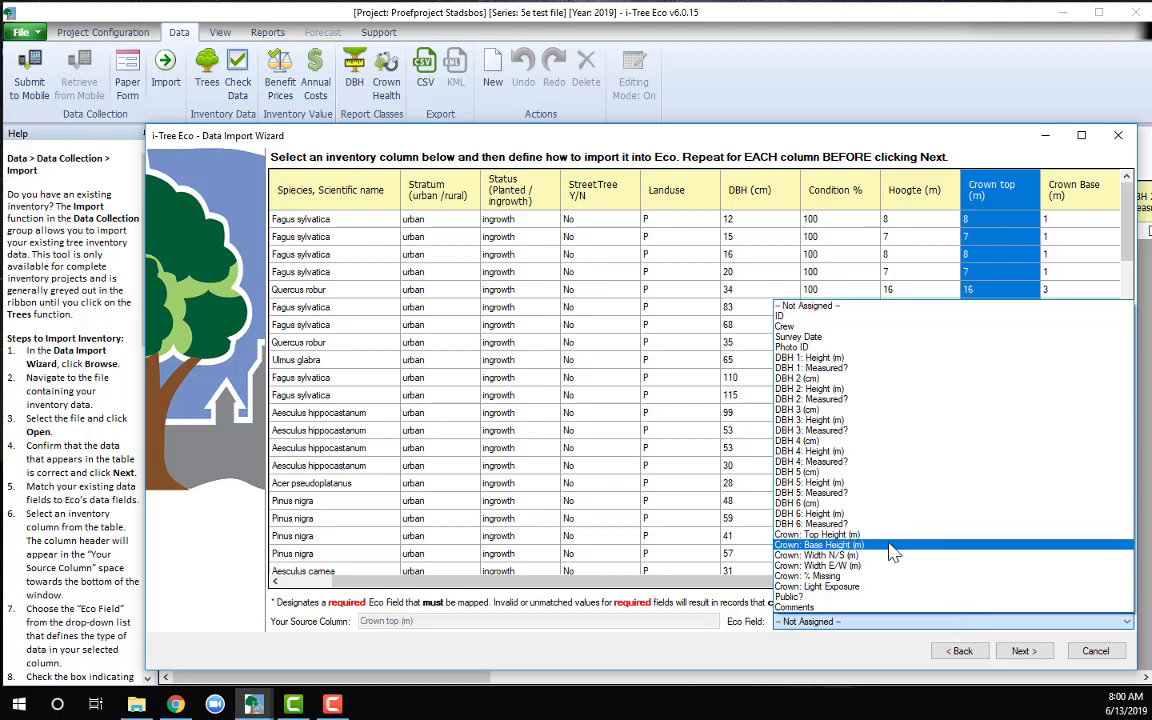
left_click(886, 537)
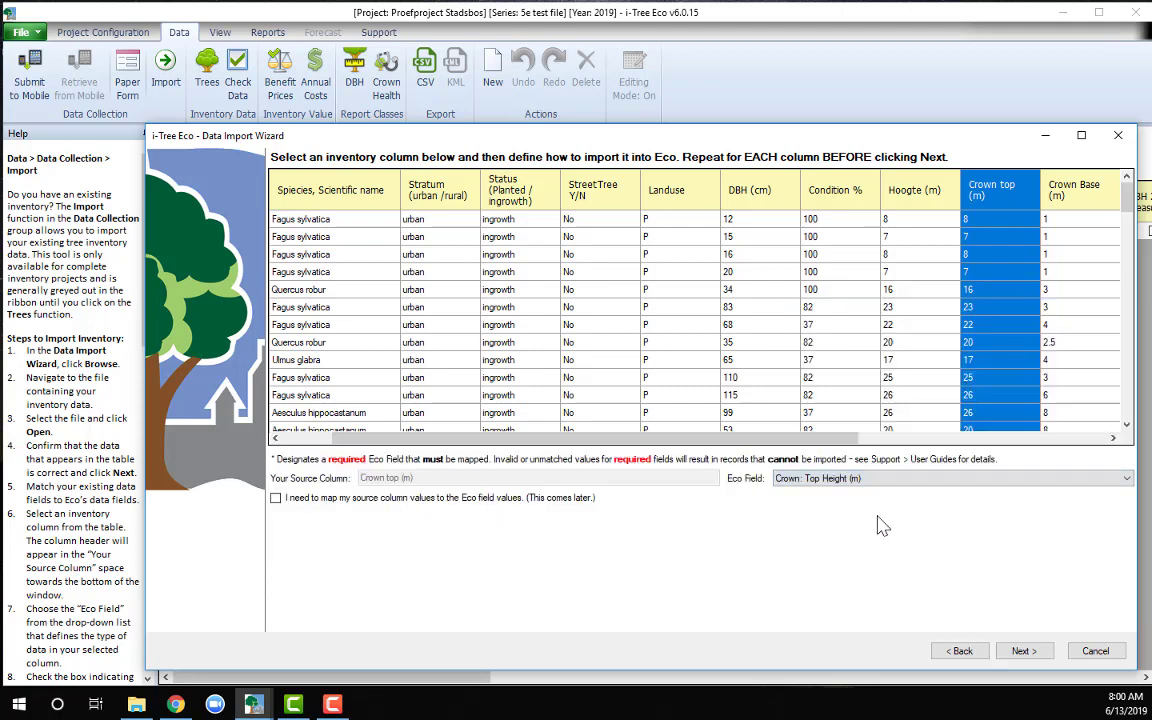
left_click(275, 497)
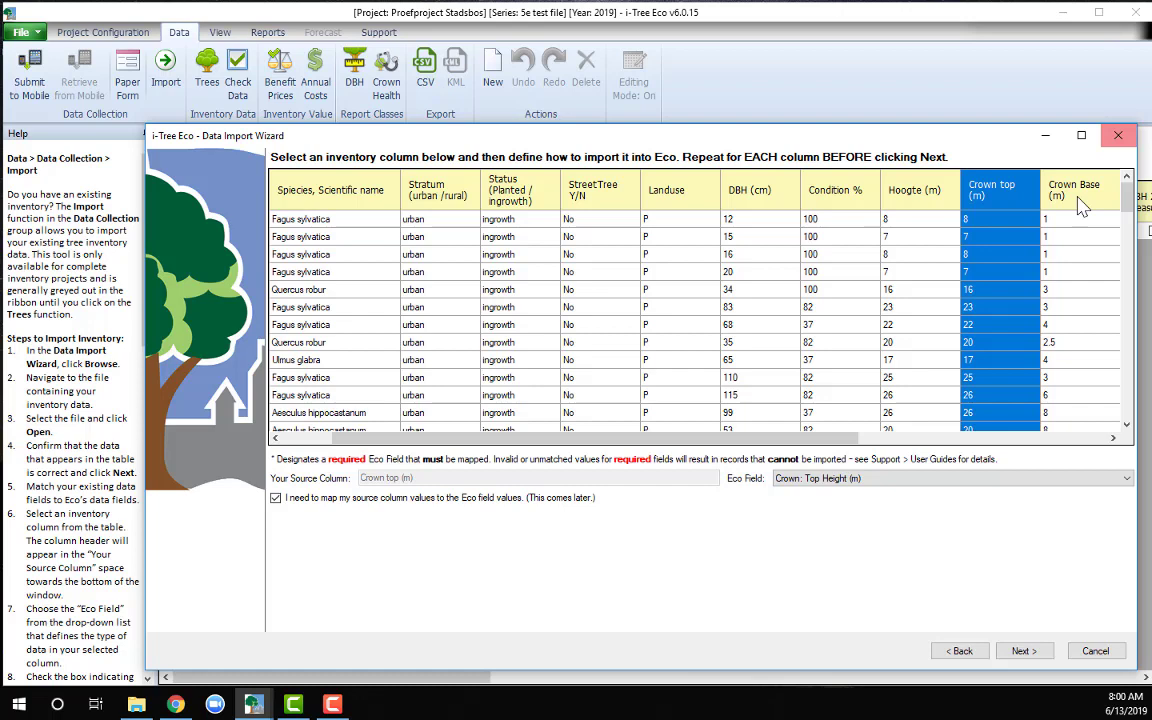
left_click(1045, 188)
left_click(960, 622)
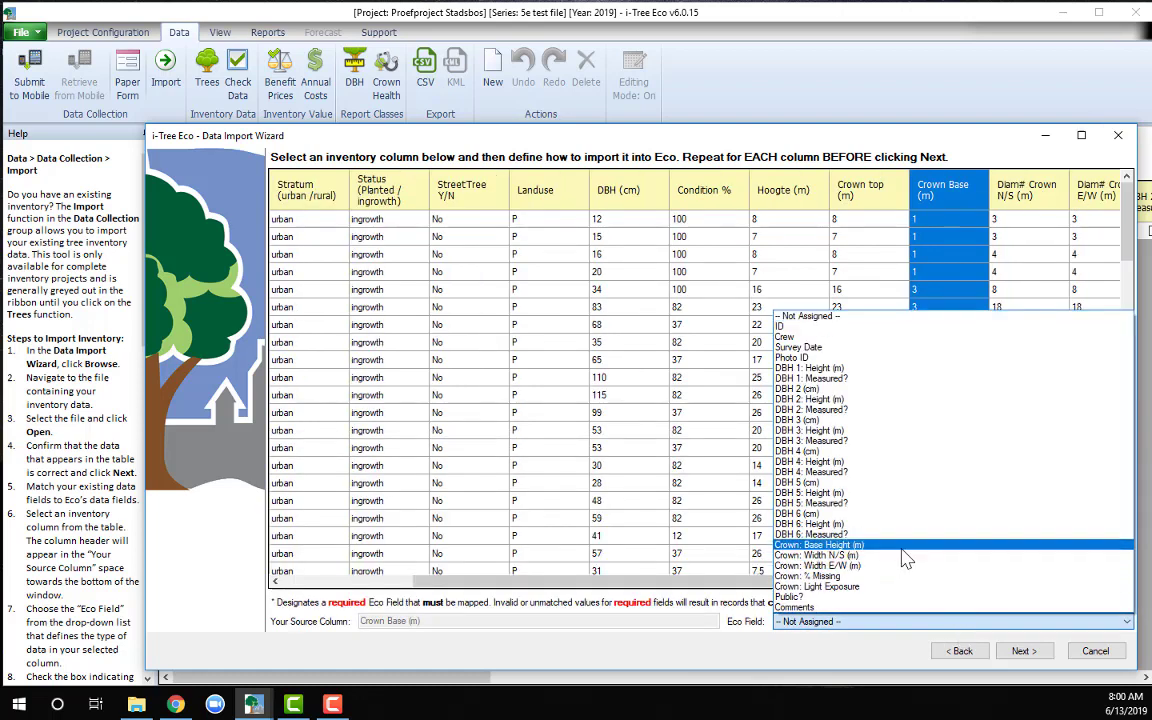
left_click(900, 545)
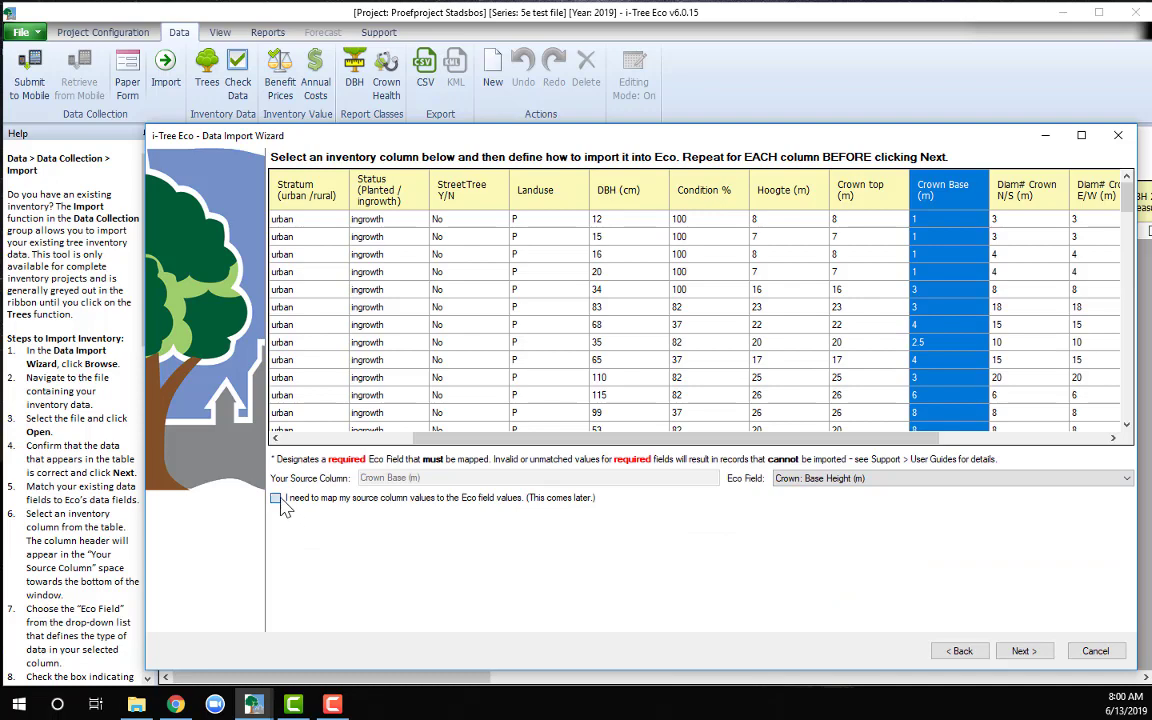
left_click(277, 500)
Widen the wizard and map Diam# Crown N/S to Crown: Width N/S (m), value-mapped.
left_click_drag(522, 127, 420, 143)
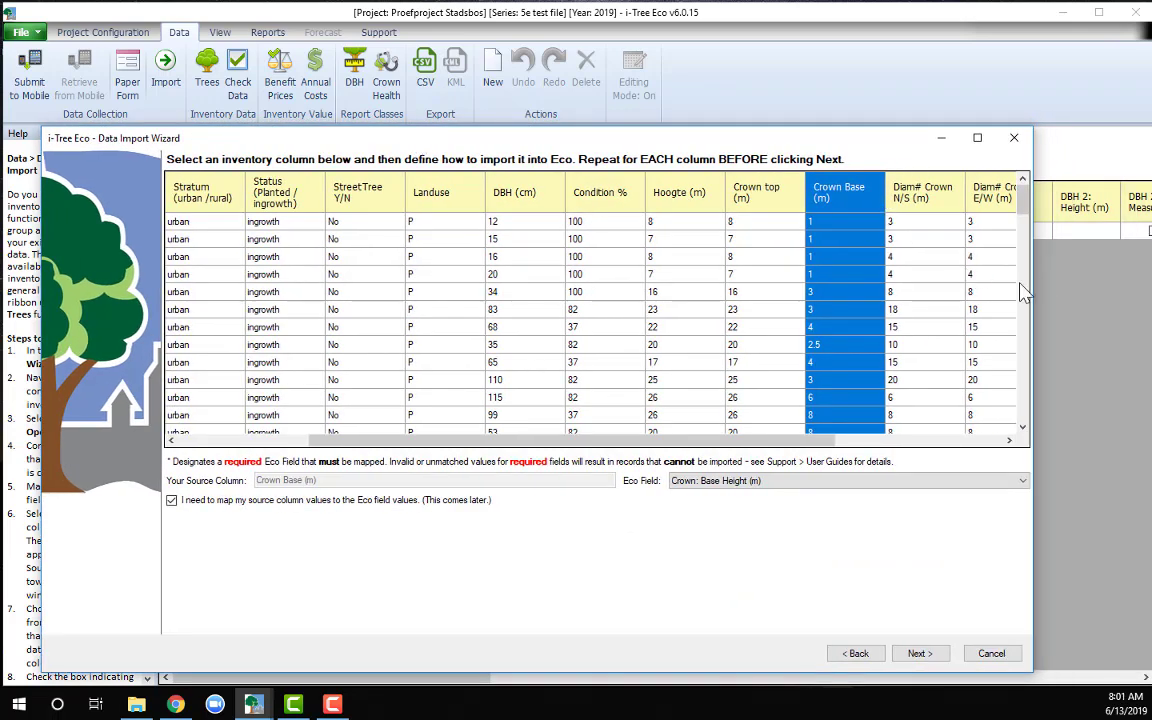
left_click_drag(1032, 286, 1143, 300)
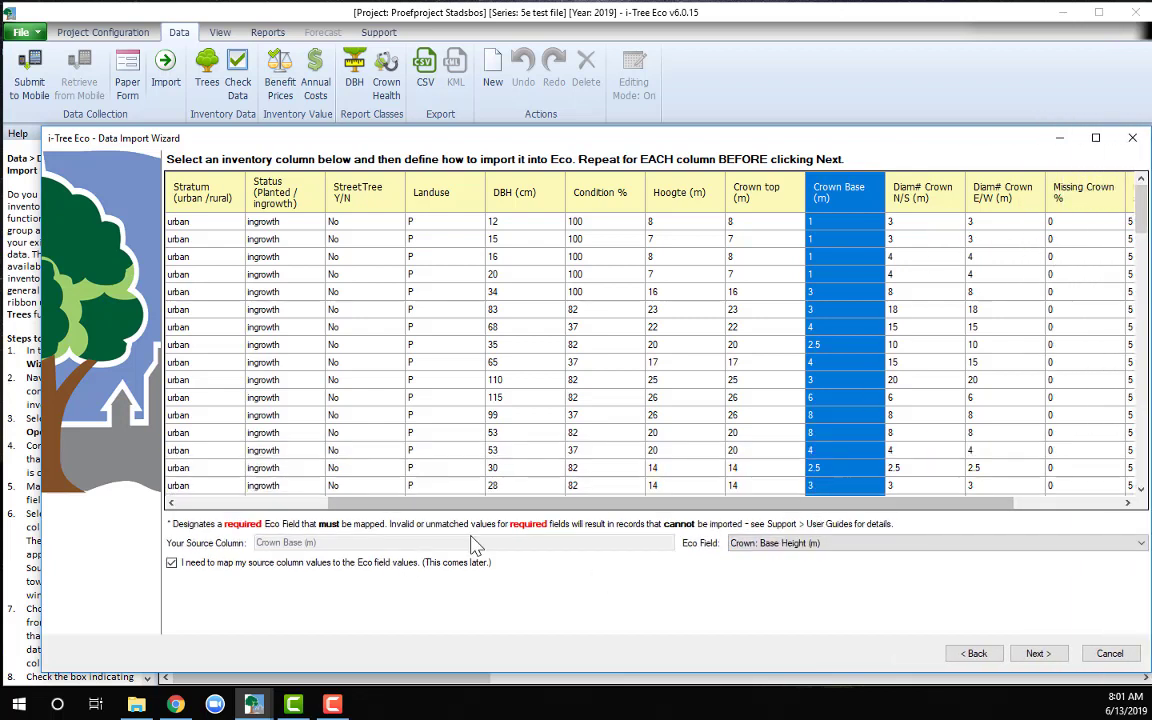
left_click(924, 196)
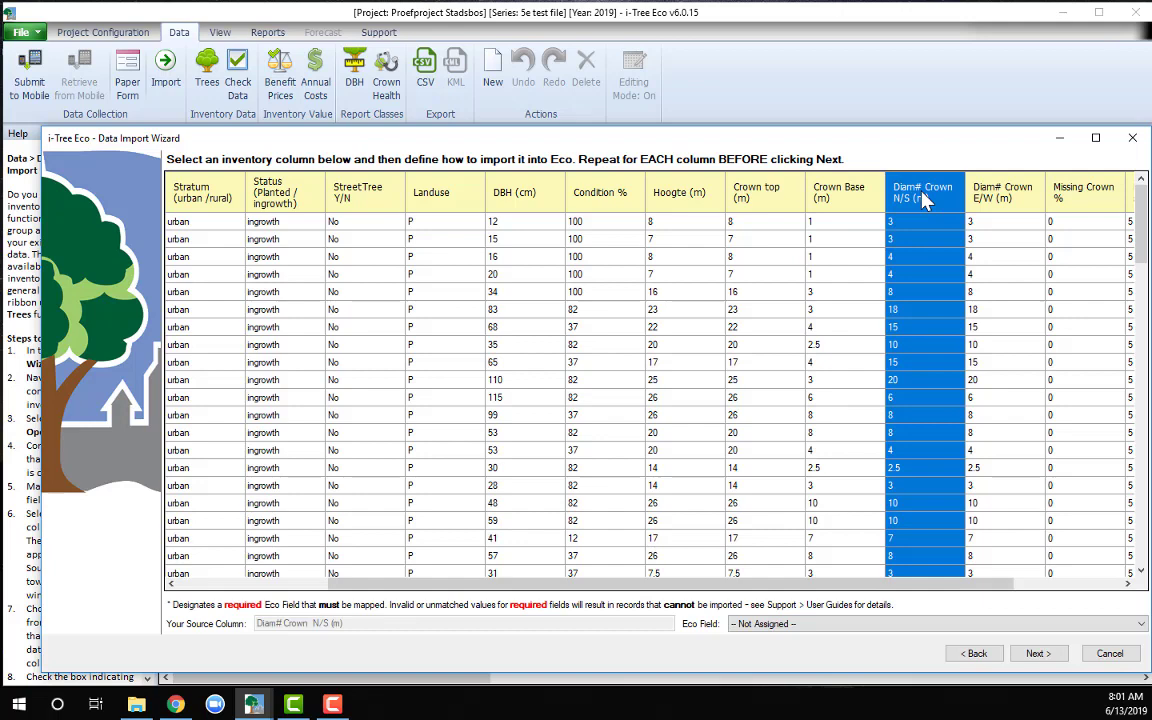
left_click(835, 624)
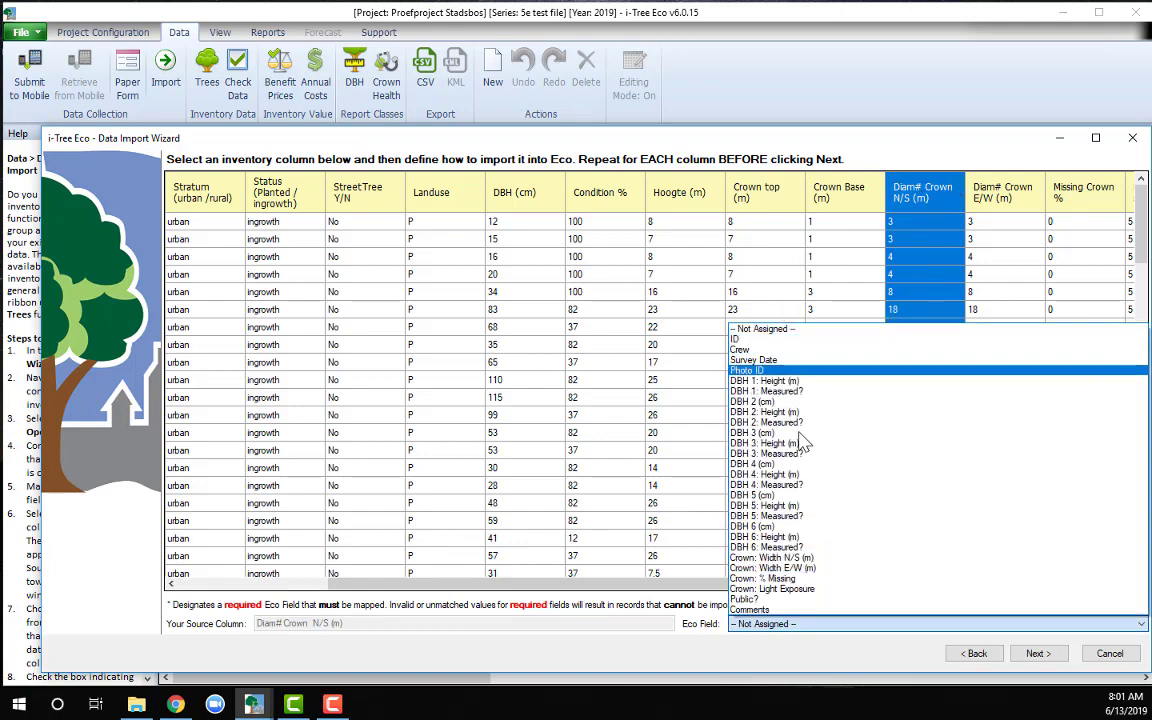
left_click(779, 558)
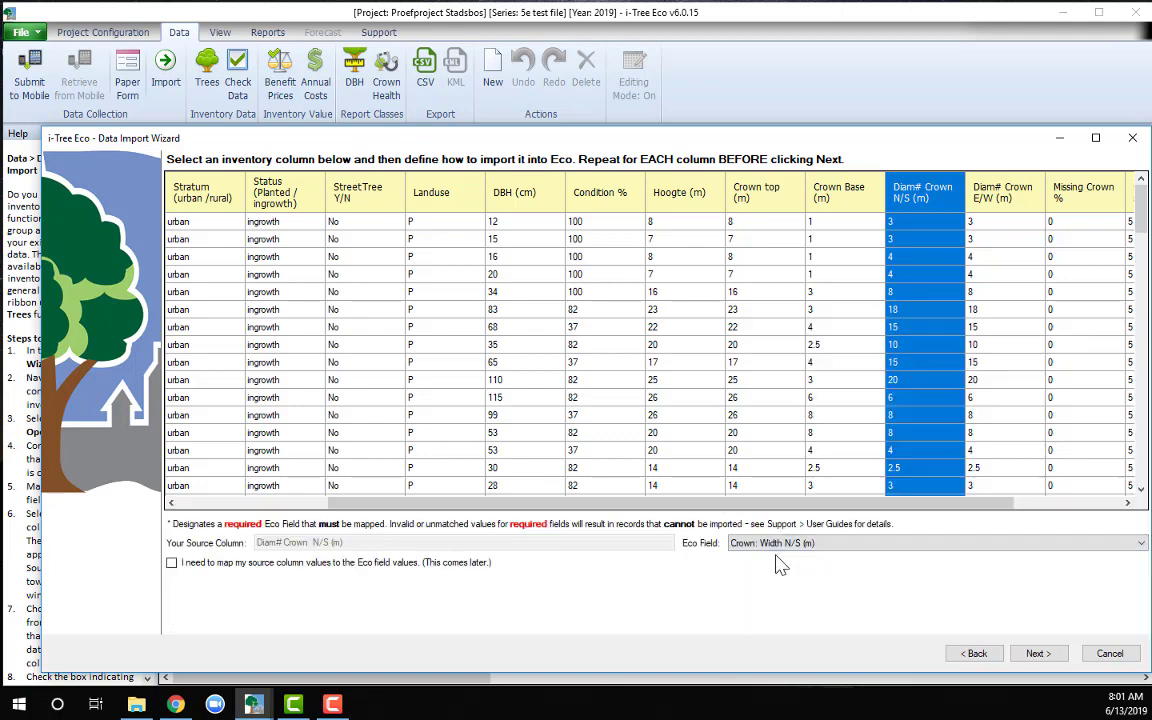
left_click(171, 563)
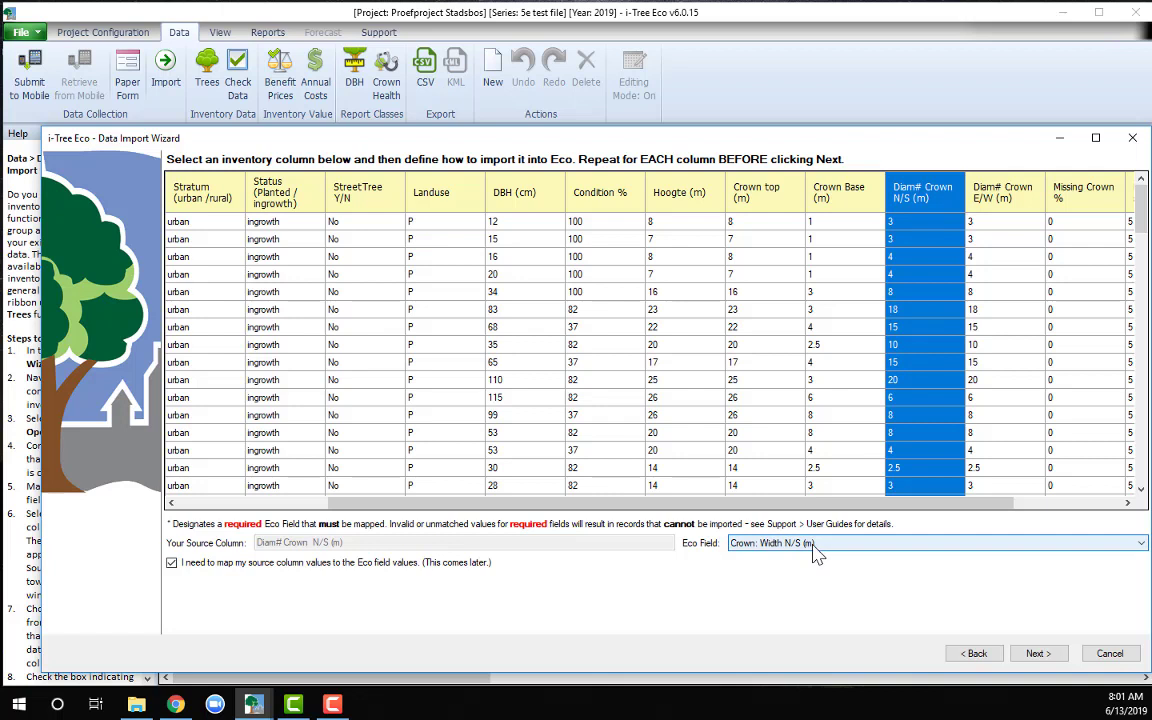
Map Diam# Crown E/W to Crown: Width E/W (m) with value mapping.
left_click(998, 203)
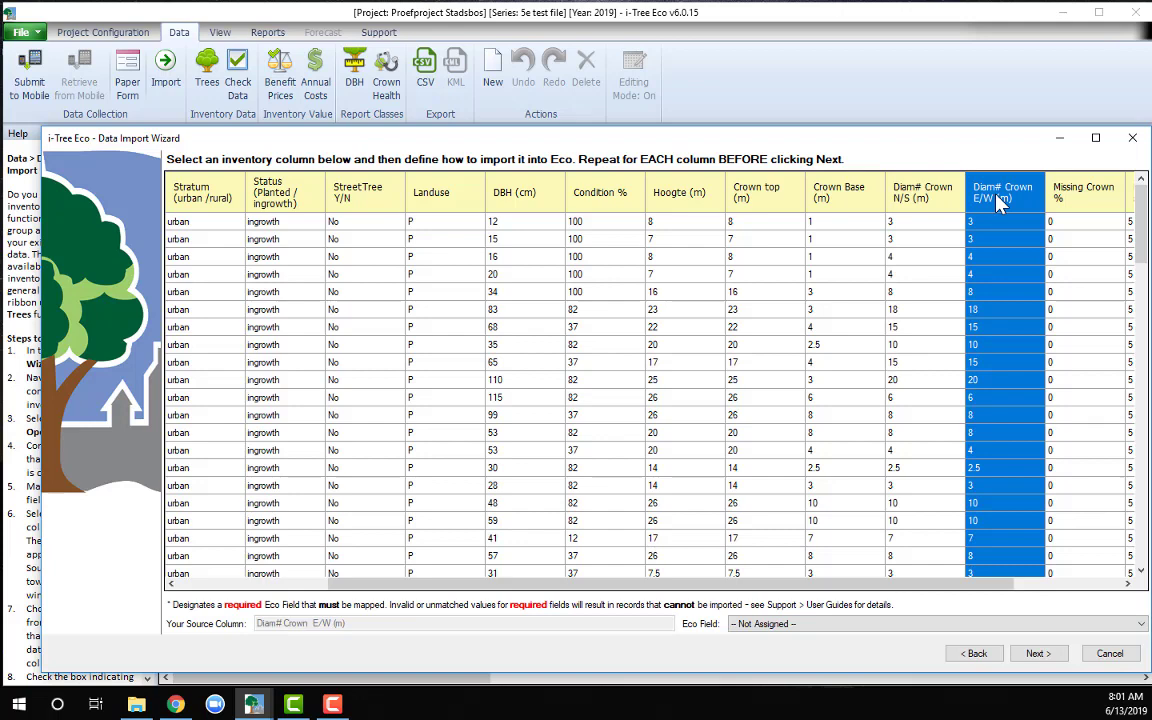
left_click(846, 628)
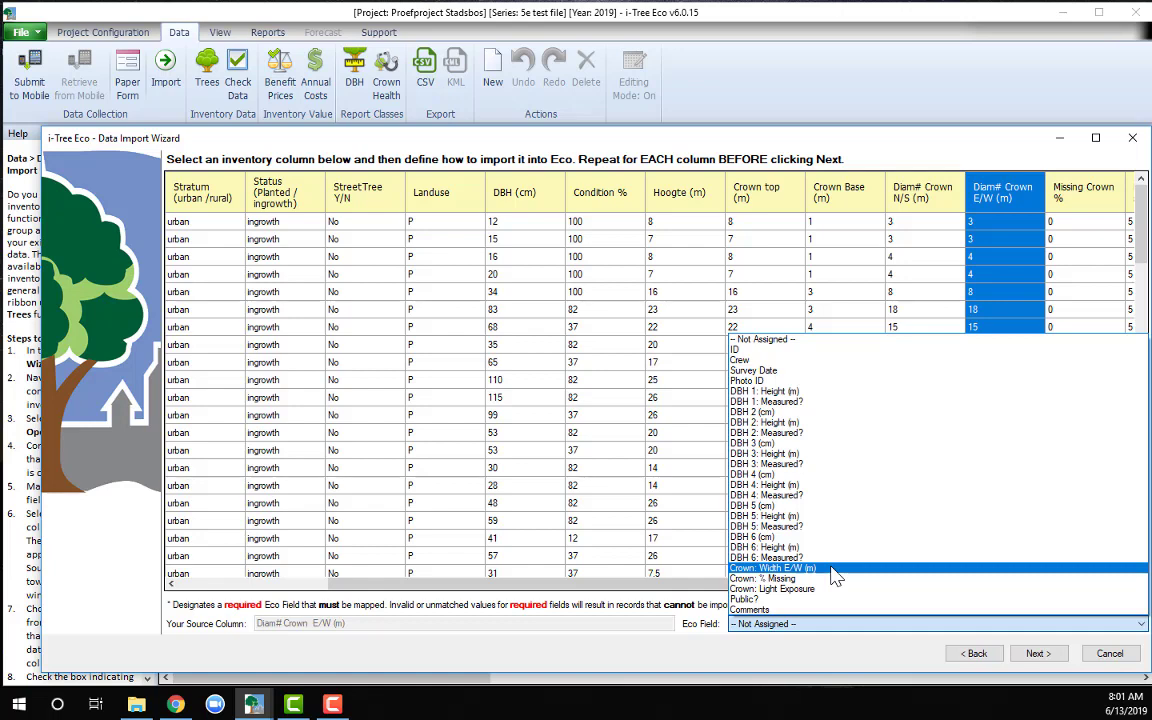
left_click(836, 568)
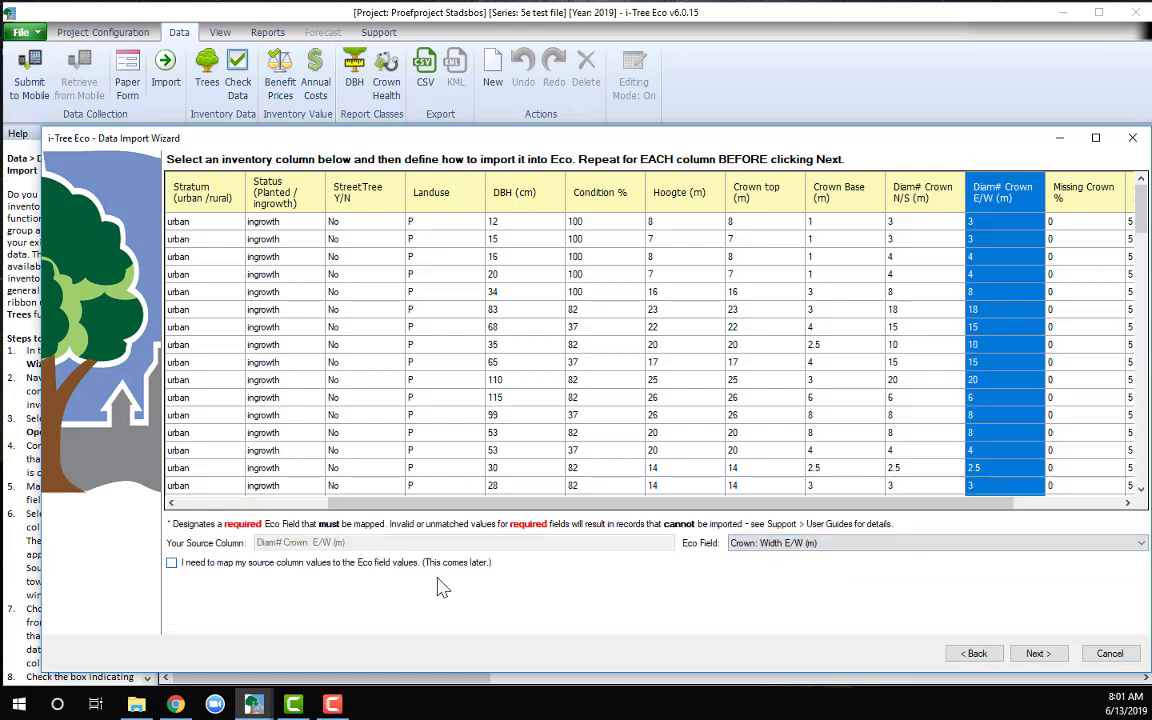
left_click(172, 565)
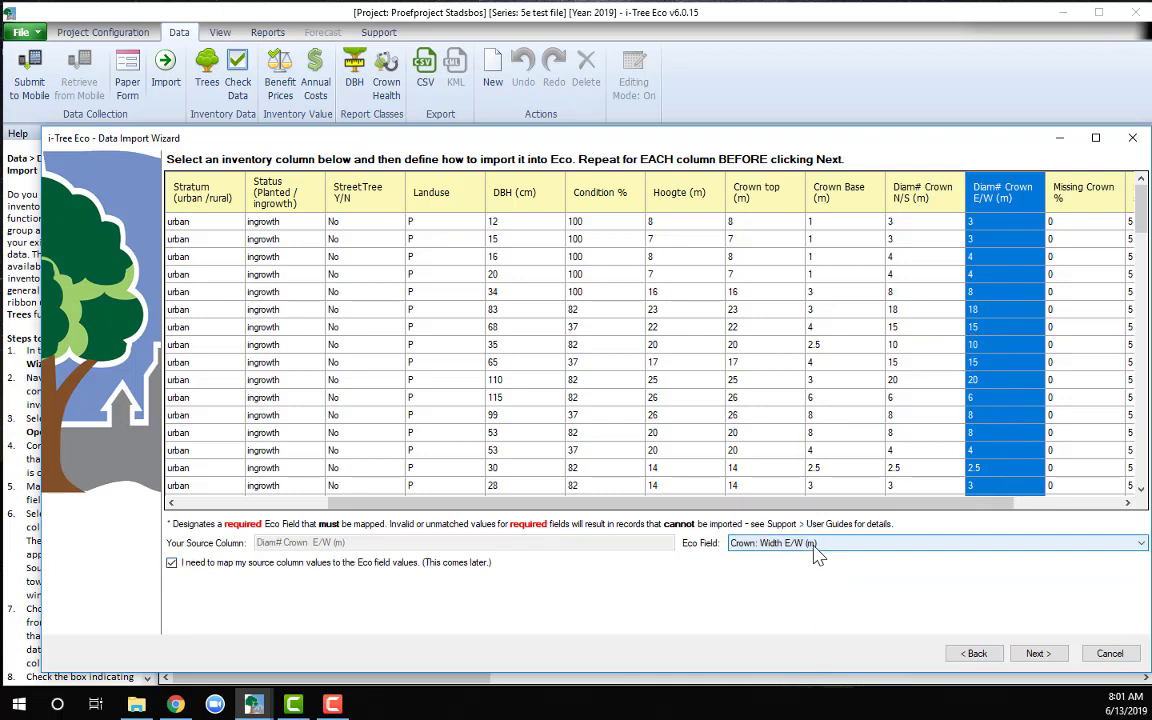
Recheck that Diam# Crown N/S stays mapped to Crown: Width N/S (m).
left_click(924, 200)
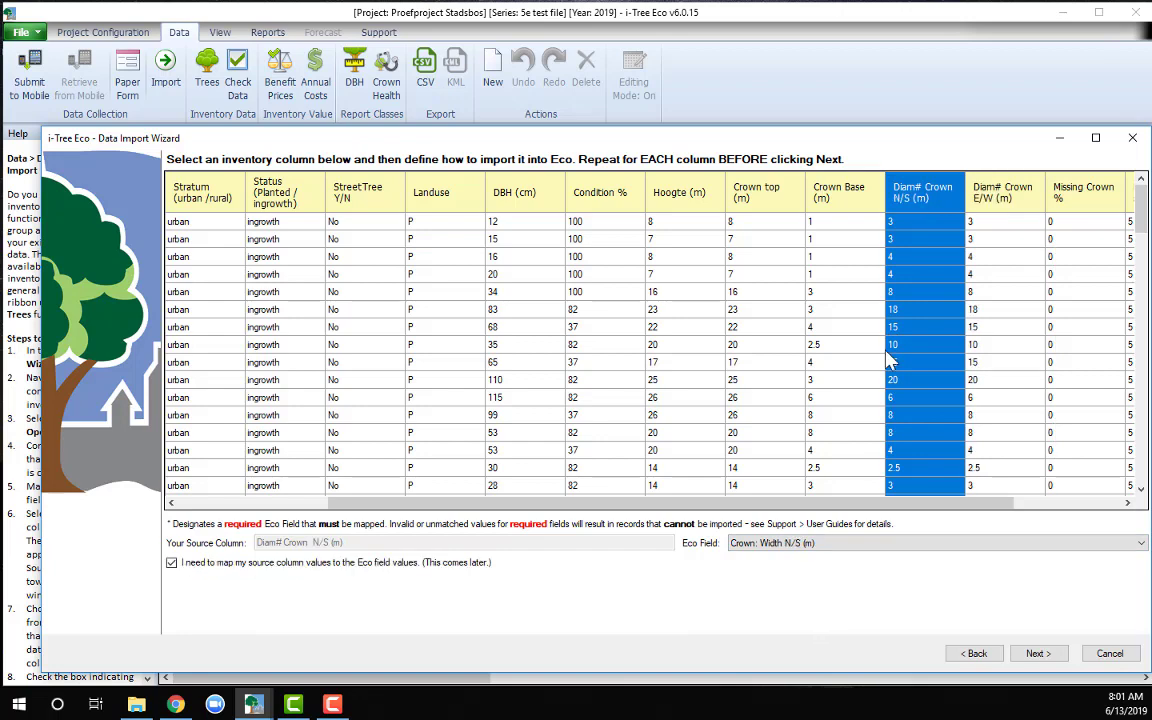
left_click(800, 545)
key("Down")
key("Down")
key("Down")
key("Down")
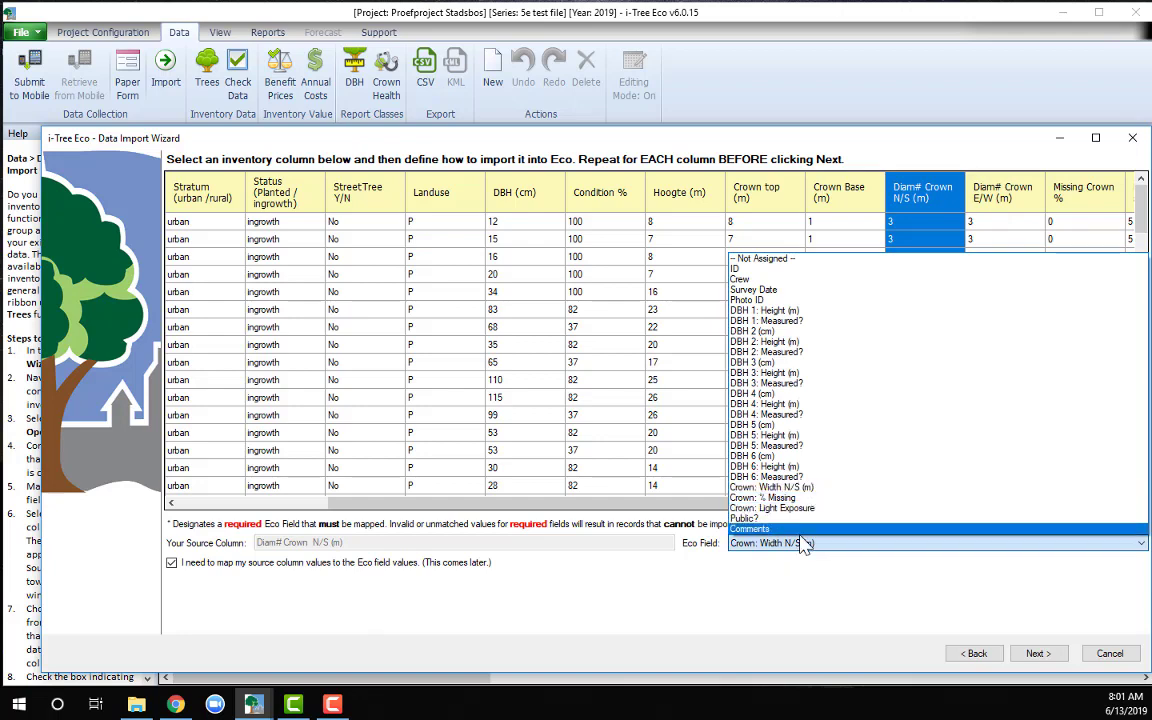
left_click(805, 548)
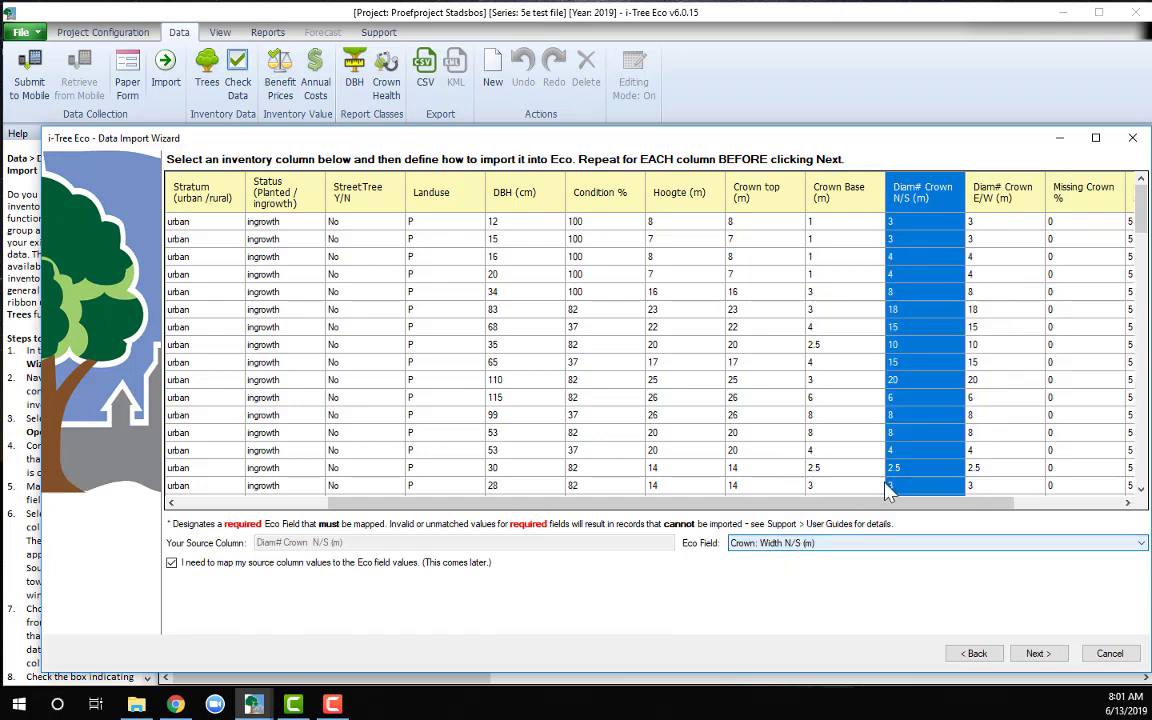
left_click(1003, 203)
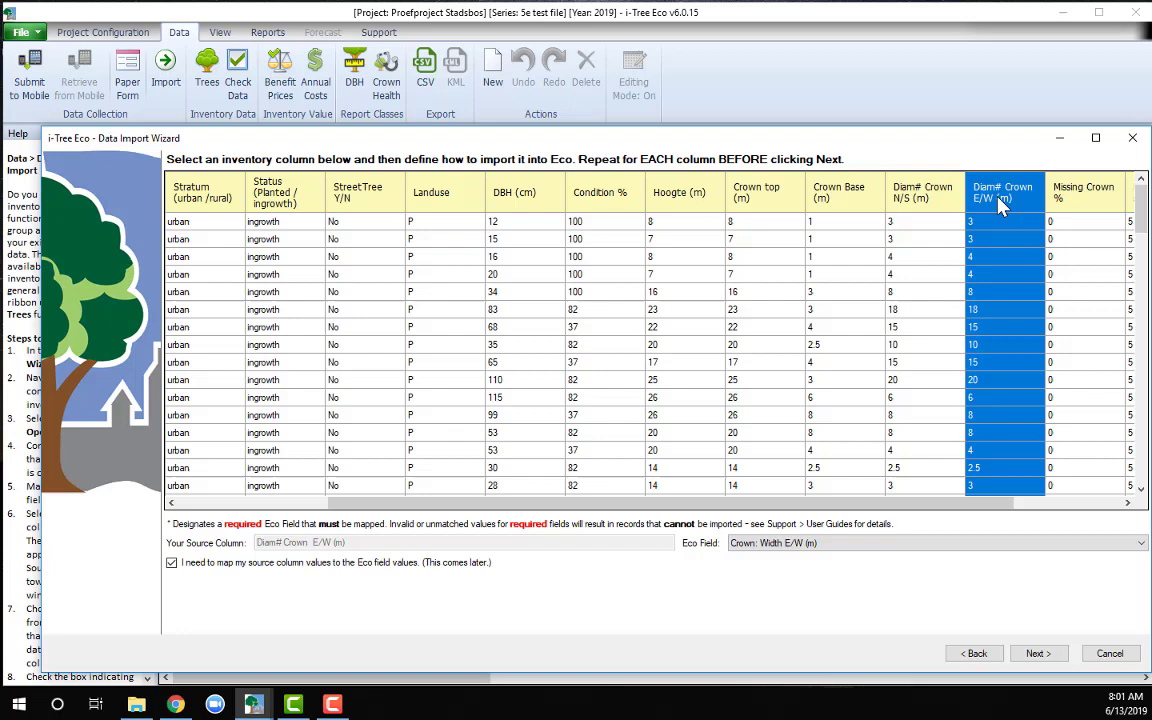
Map Missing Crown % to Crown: % Missing and flag its values for matching.
left_click(1078, 195)
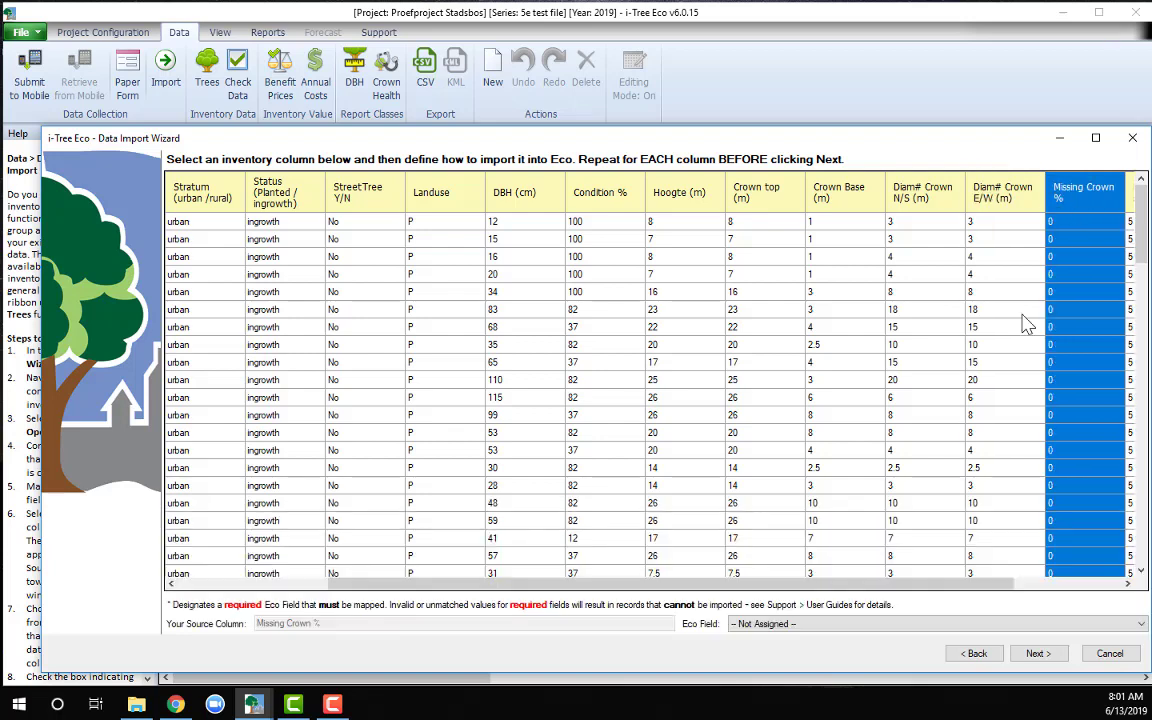
left_click(838, 624)
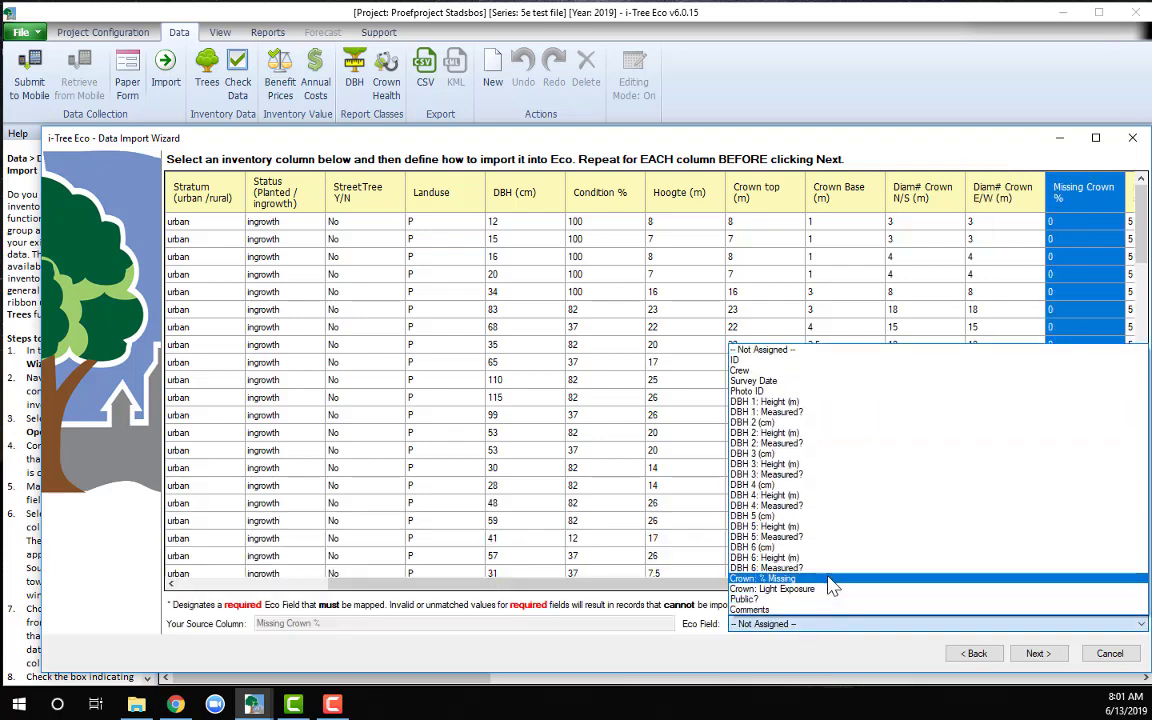
left_click(833, 585)
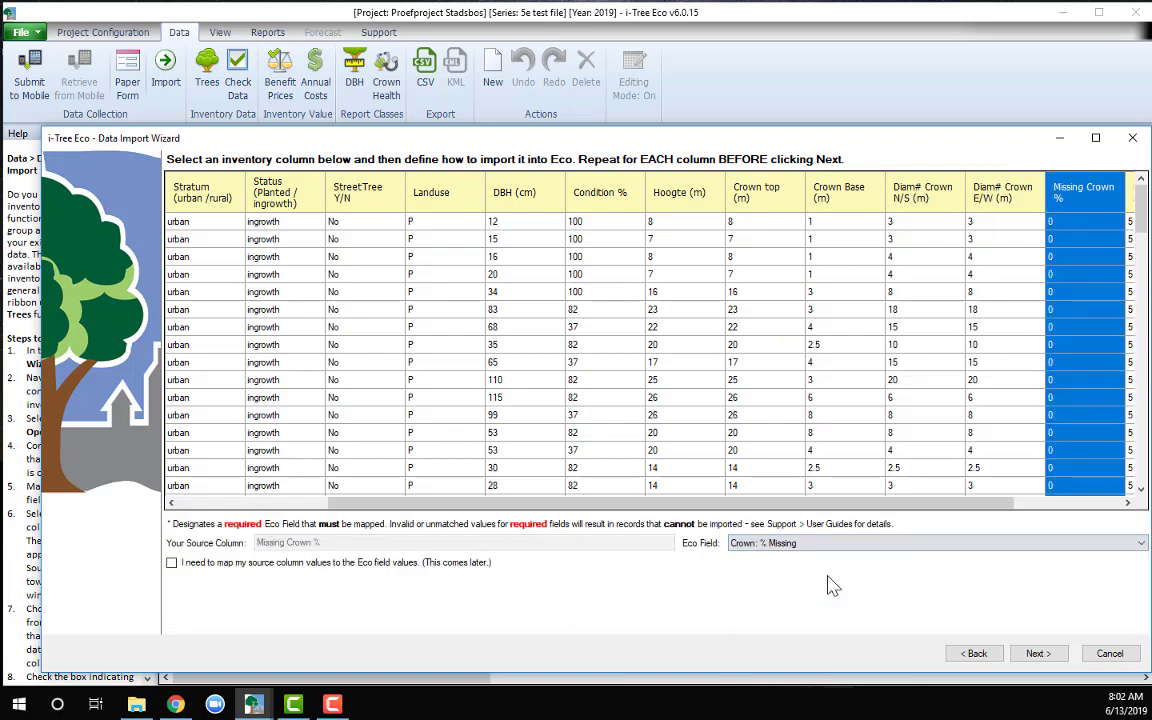
left_click(172, 564)
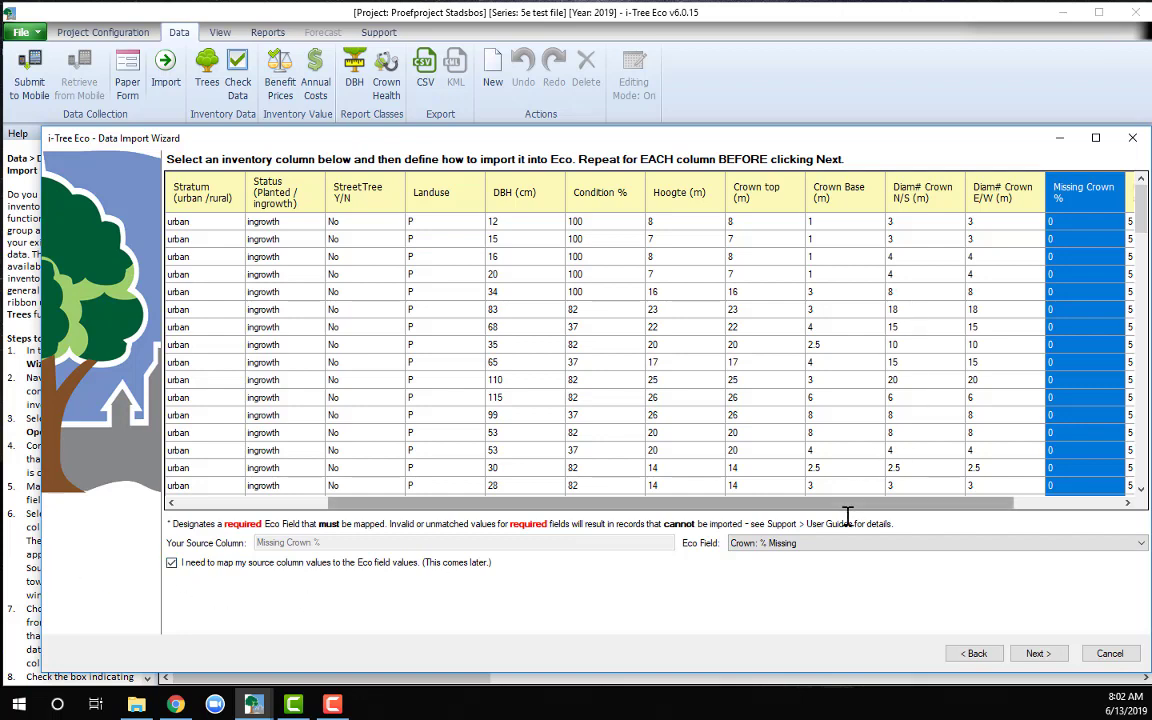
left_click_drag(843, 512, 957, 525)
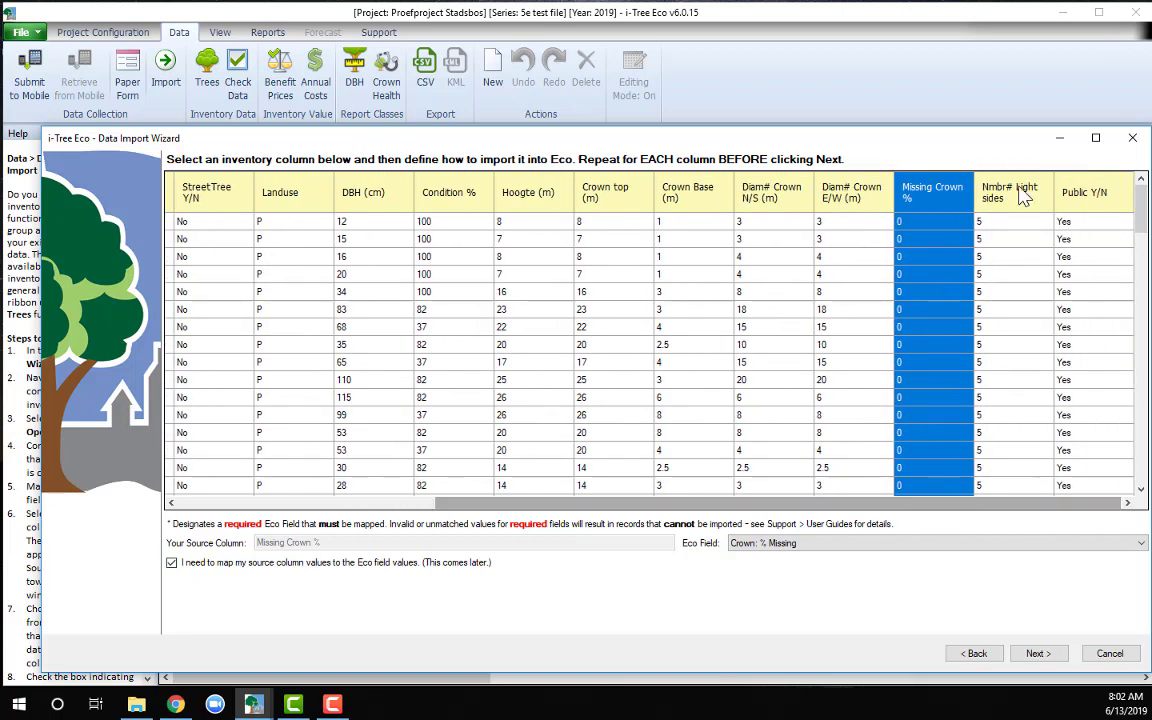
Map the Nmbr# Light sides column to Crown: Light Exposure.
left_click(951, 195)
left_click(882, 624)
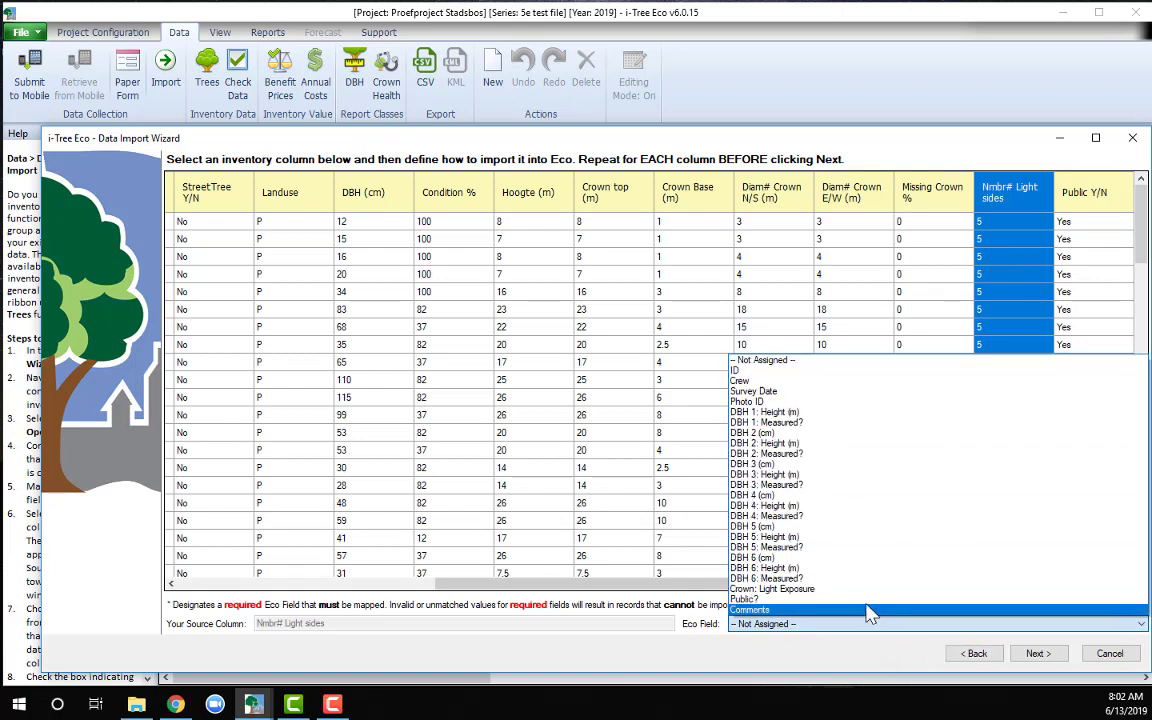
left_click(862, 592)
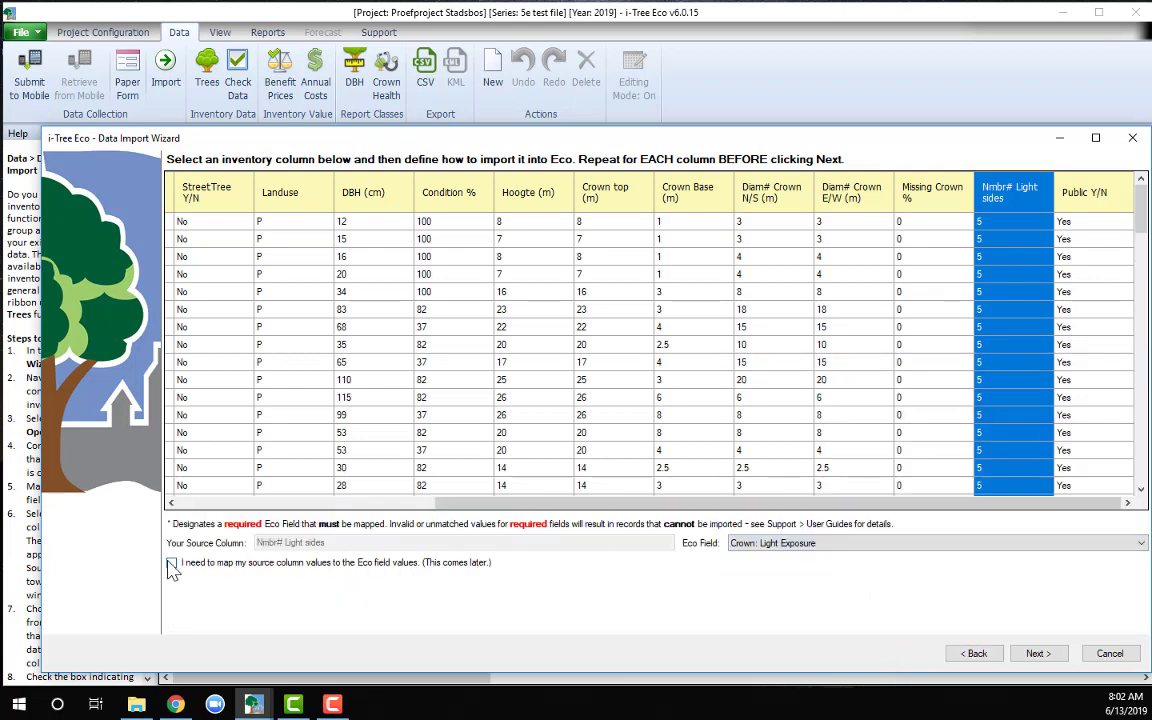
Map Public Y/N to the Public? field and flag its values for matching.
left_click(1040, 195)
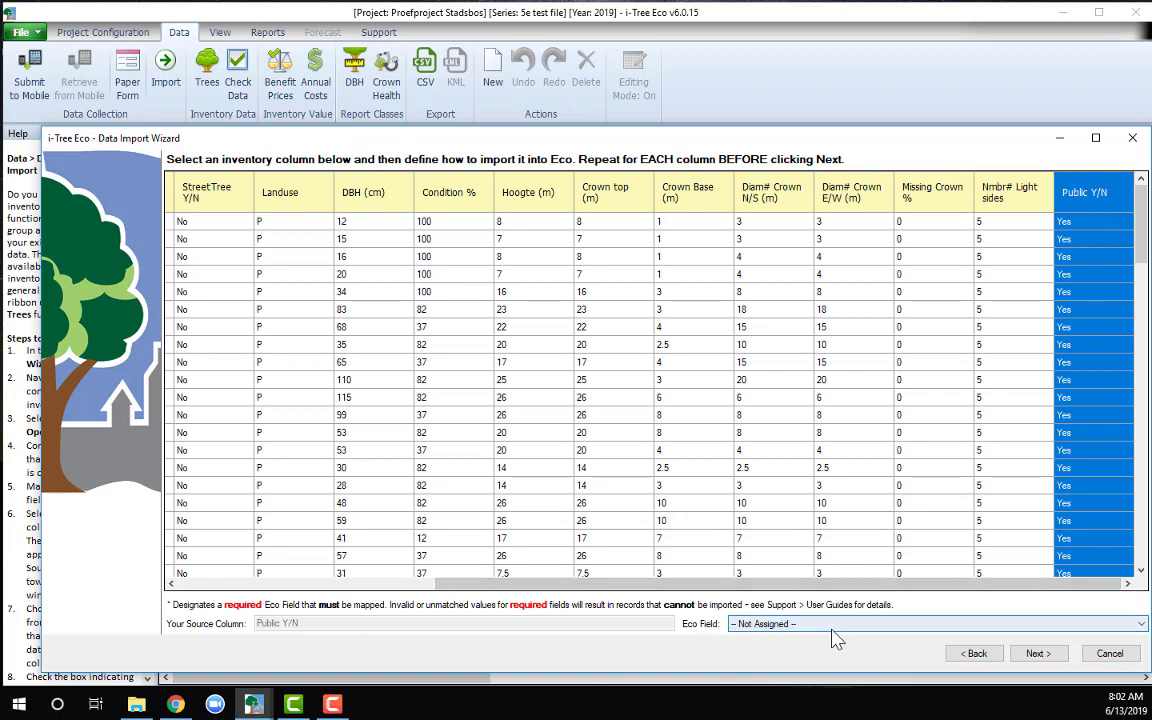
left_click(833, 626)
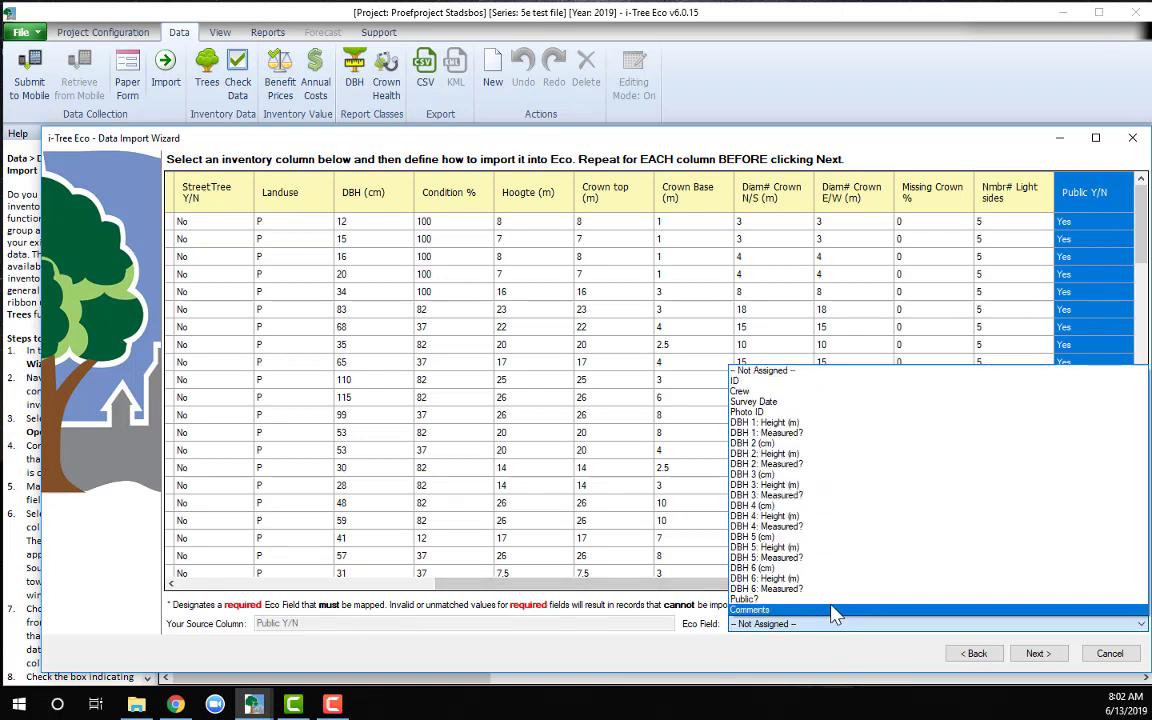
left_click(831, 600)
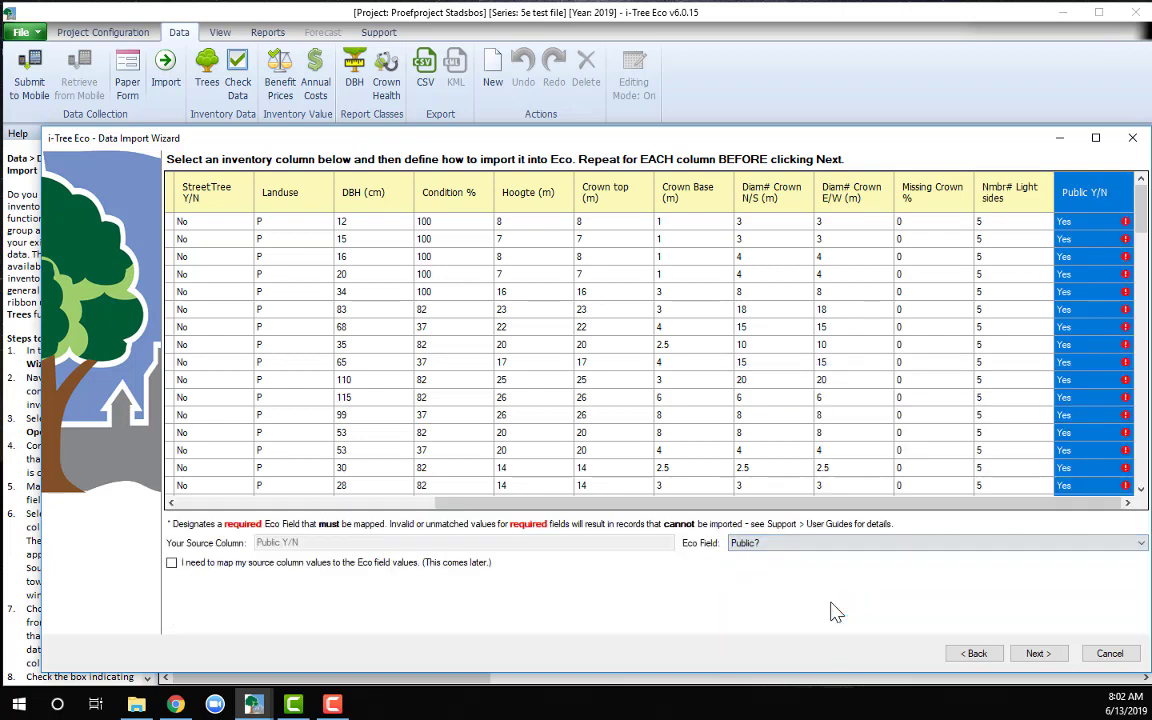
left_click(171, 563)
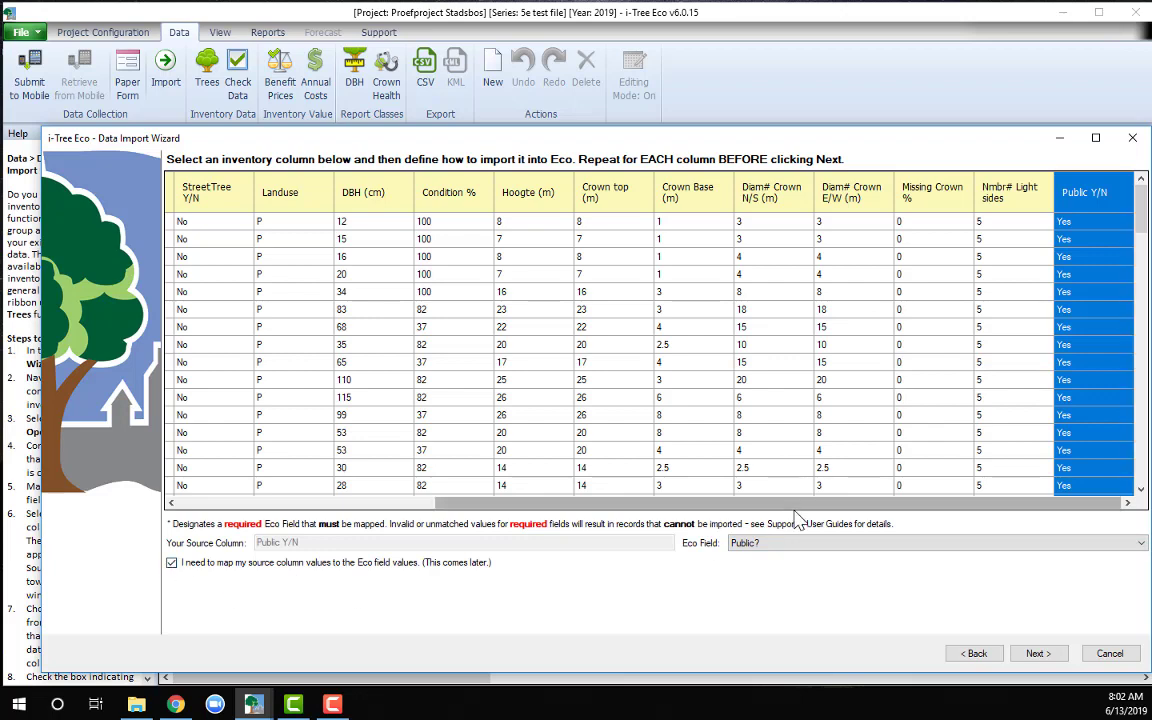
Map the ID column to Eco's ID field with its values flagged for matching.
left_click_drag(926, 504, 535, 510)
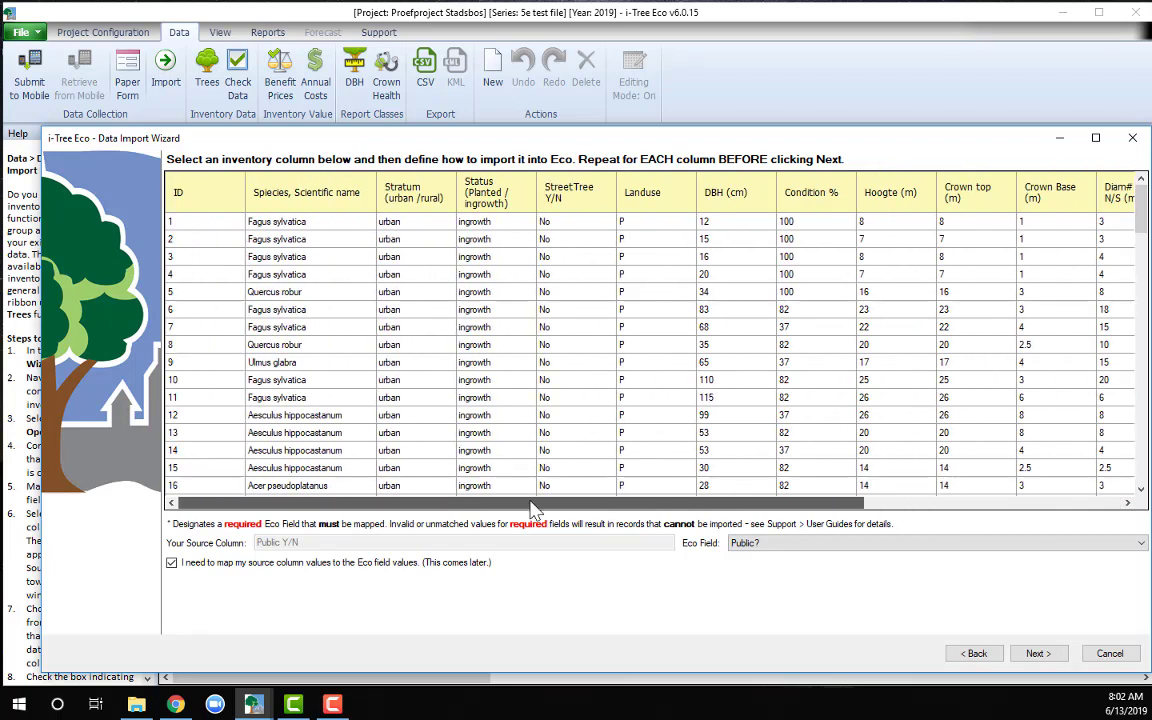
left_click(806, 548)
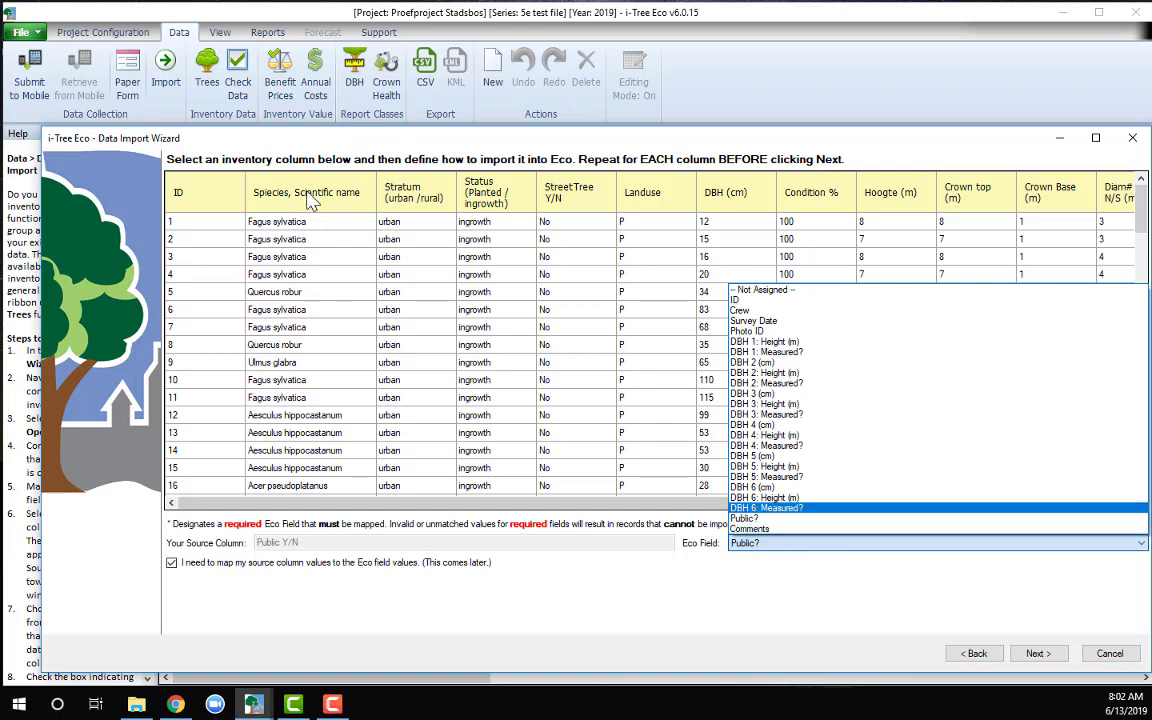
left_click(210, 184)
left_click(210, 184)
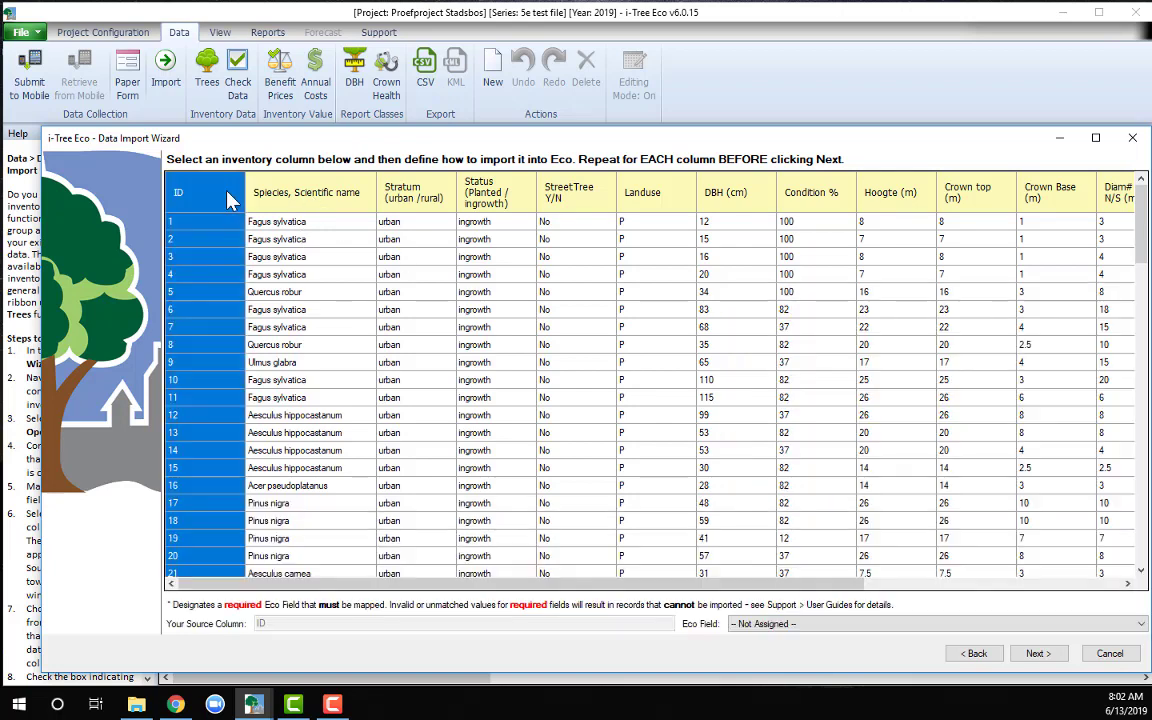
left_click(850, 623)
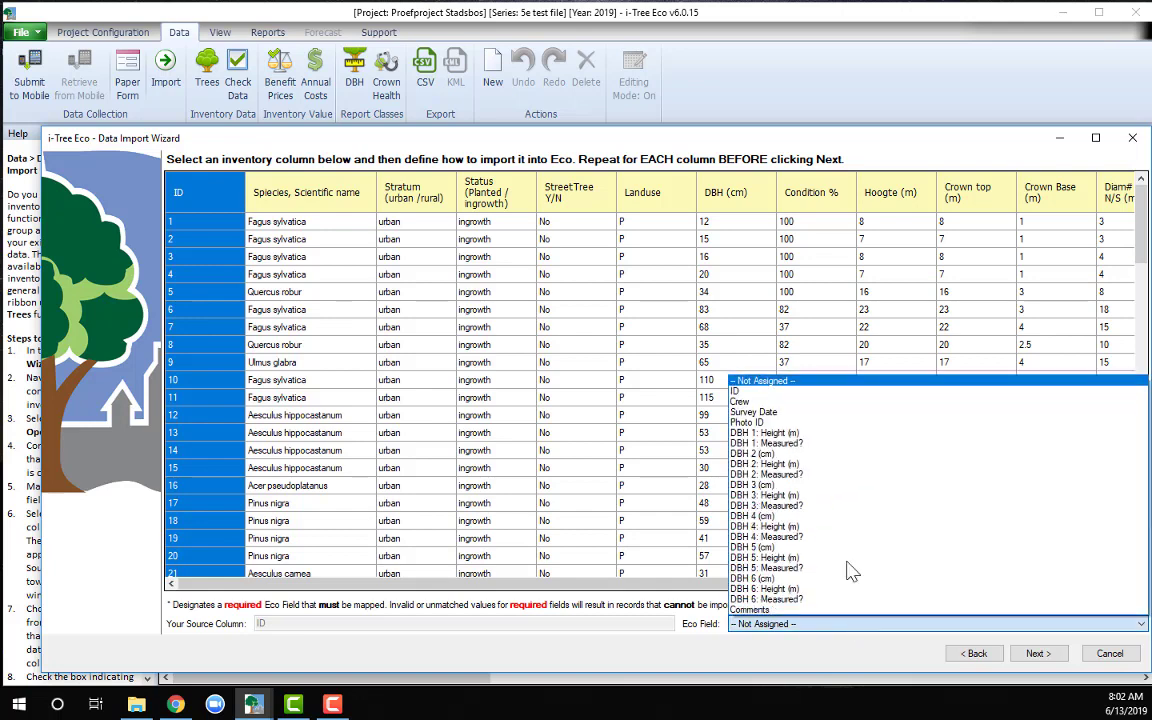
left_click(805, 395)
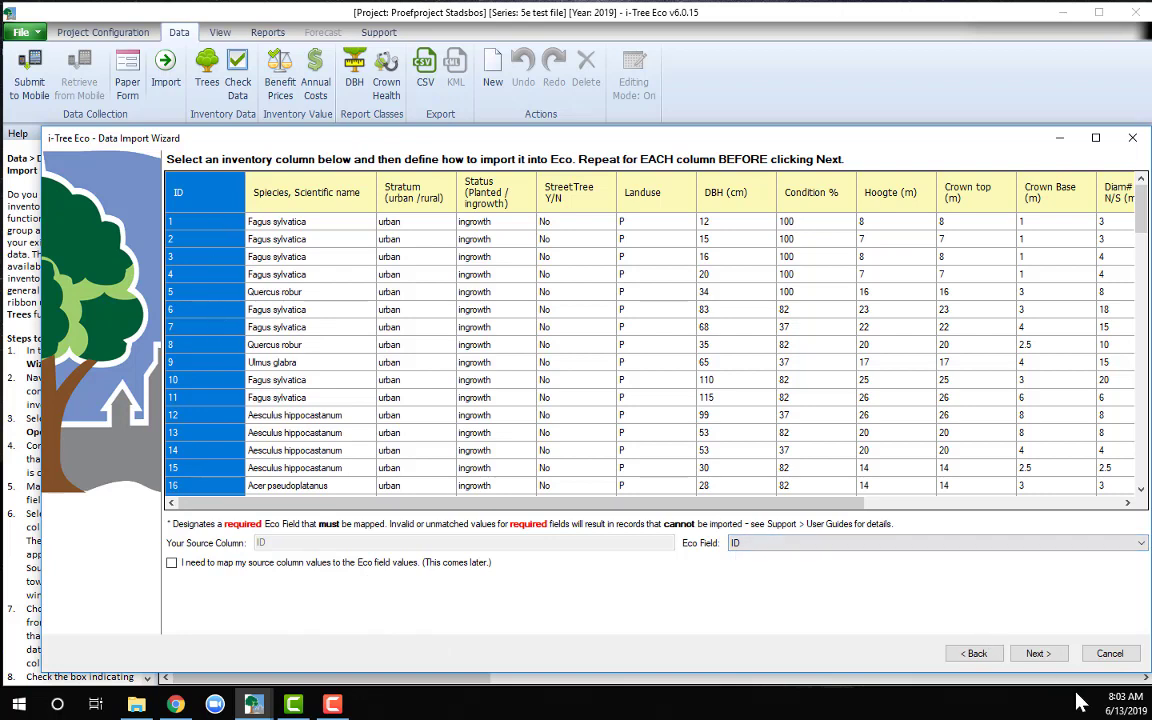
left_click(171, 563)
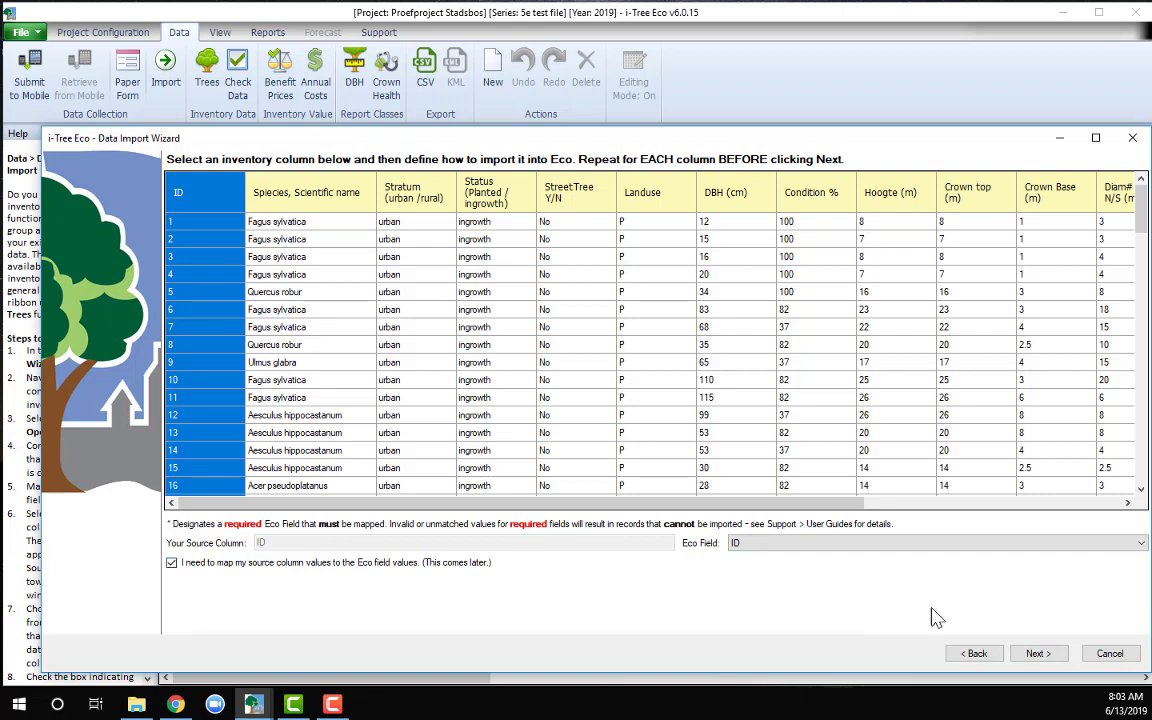
Advance to the value-matching step and review the Stratum value matches.
left_click(1037, 654)
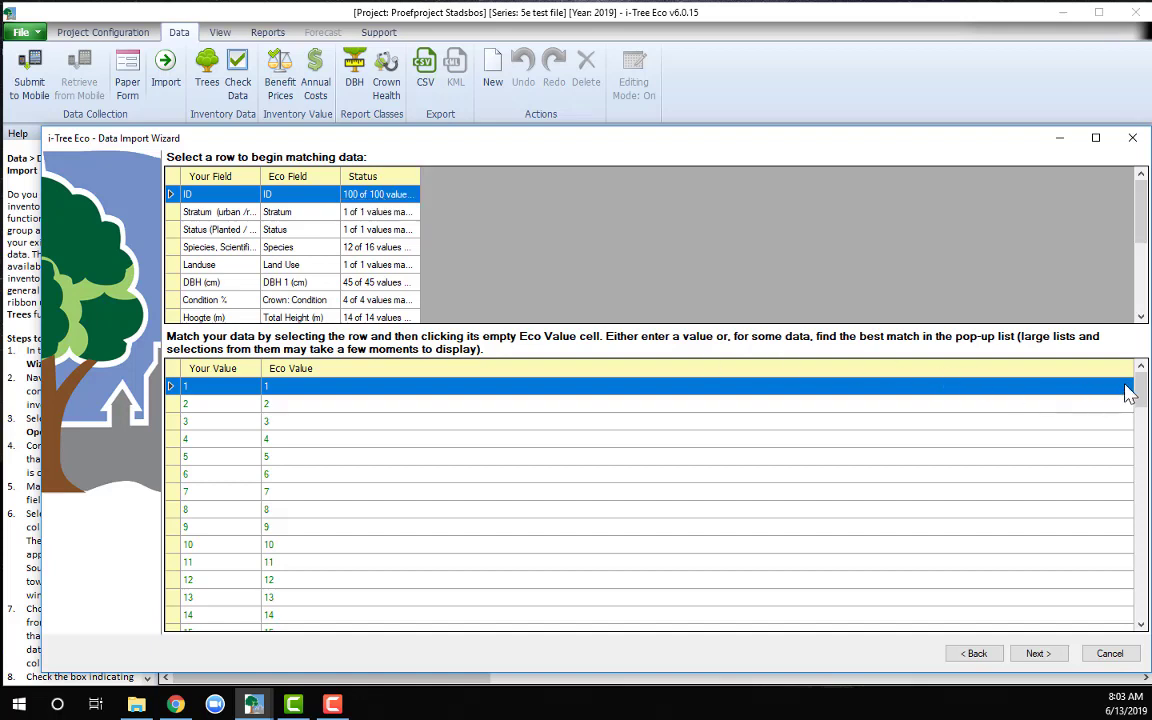
left_click_drag(1140, 395, 1141, 512)
scroll(1027, 540, "down", 10)
scroll(1027, 540, "up", 20)
left_click(279, 212)
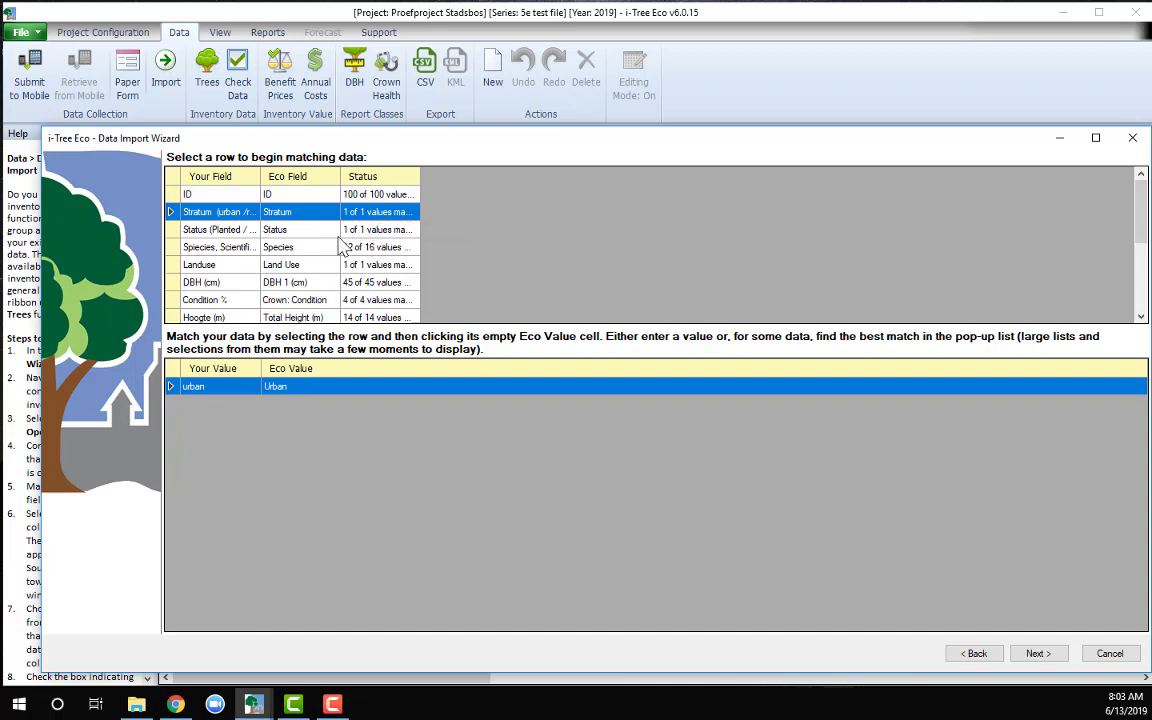
Match the Status value ingrowth to Eco's Ingrowth, then show the species matches.
left_click(376, 229)
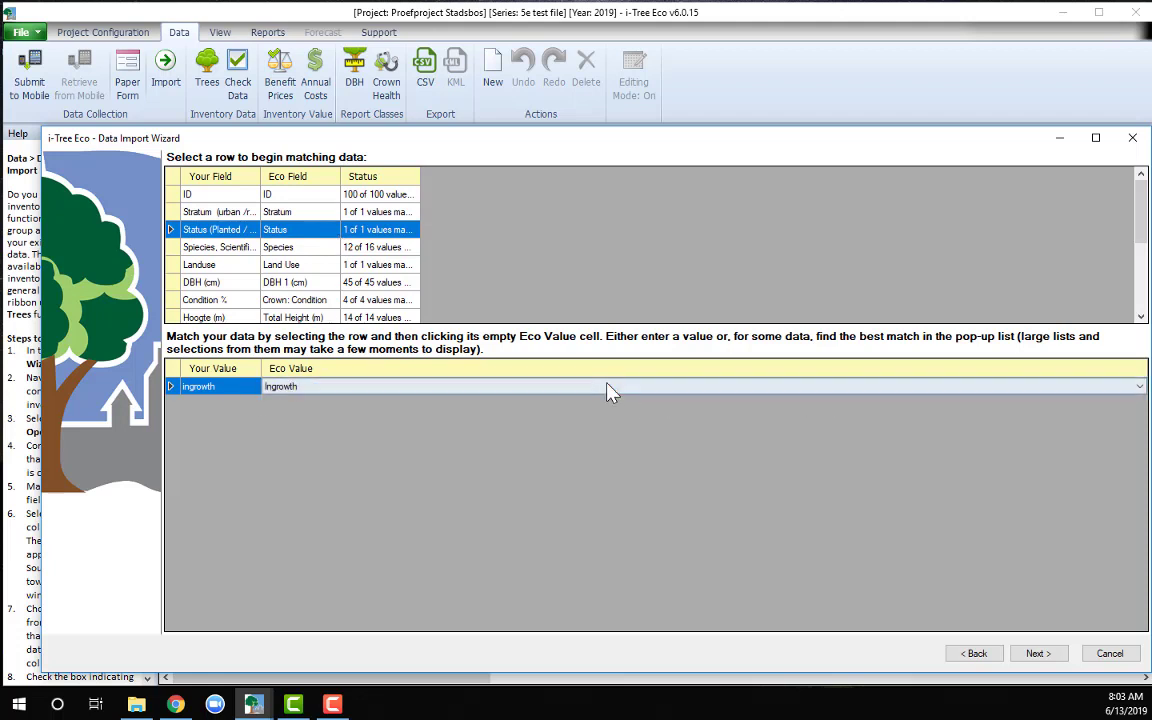
left_click(345, 387)
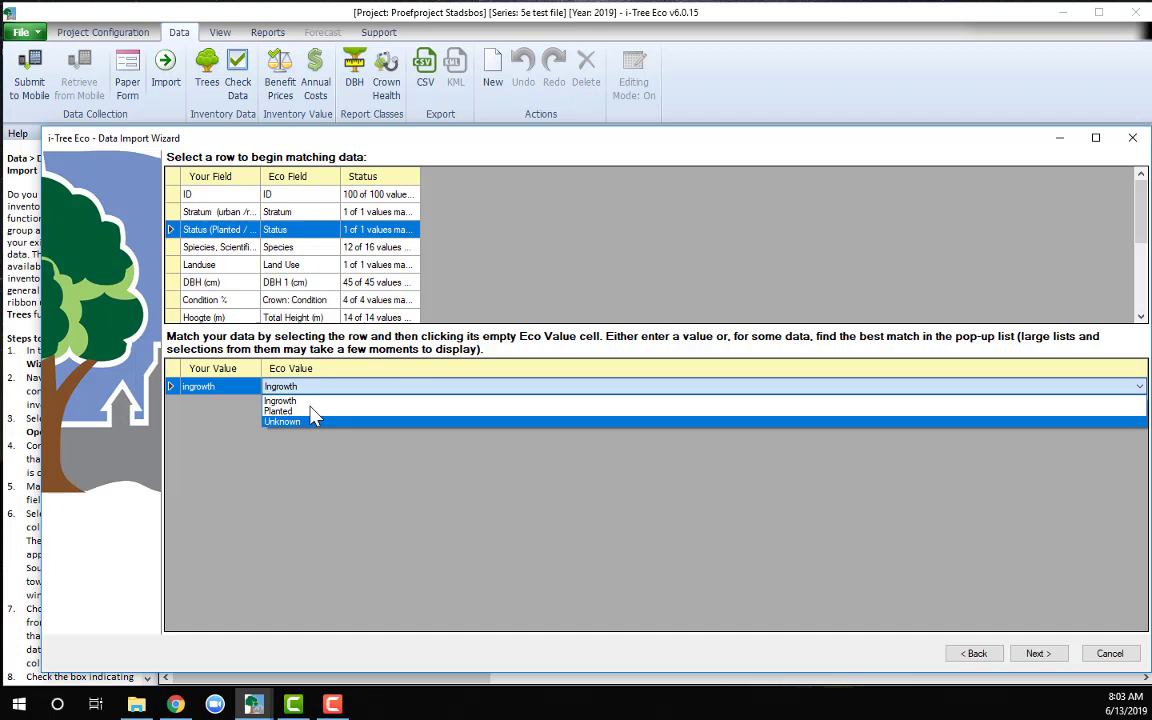
left_click(315, 402)
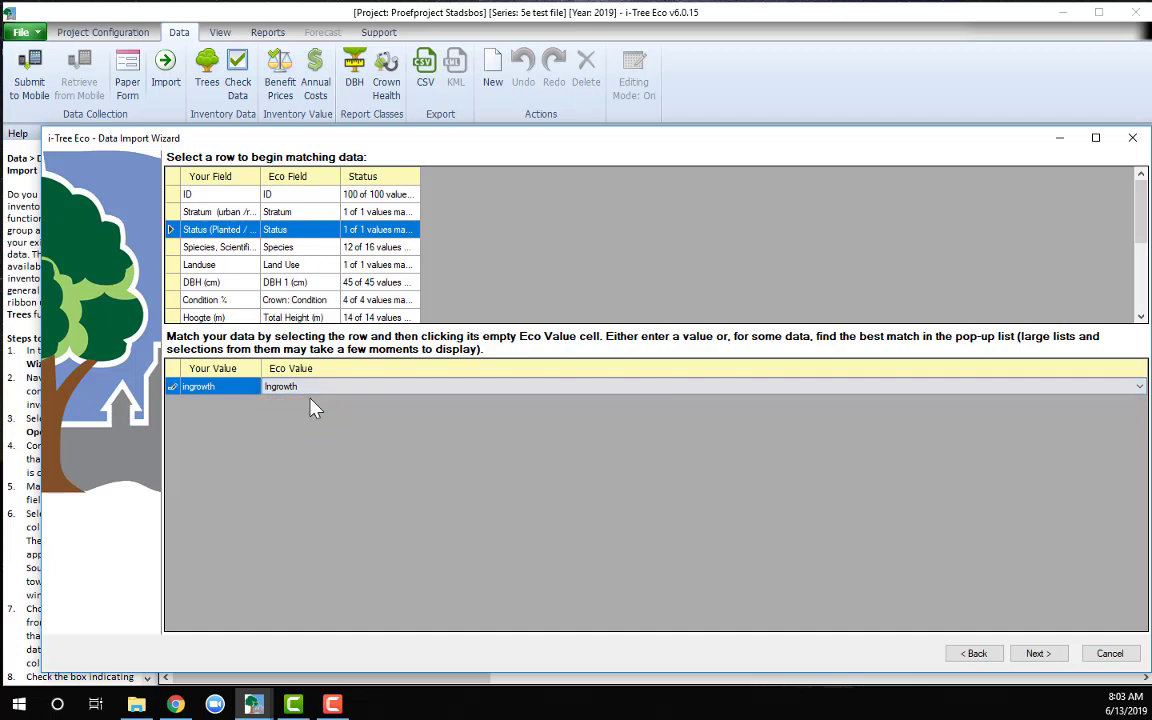
left_click(376, 250)
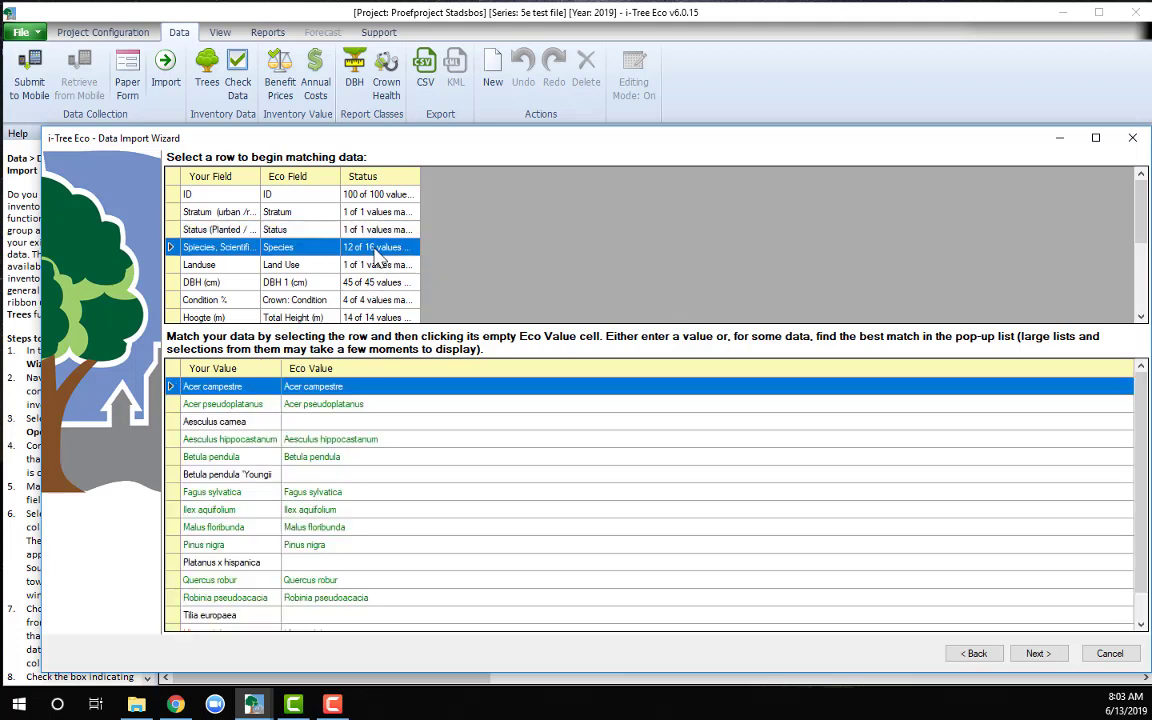
Match the unmatched species Aesculus camea to Eco's Aesculus x camea.
left_click(310, 423)
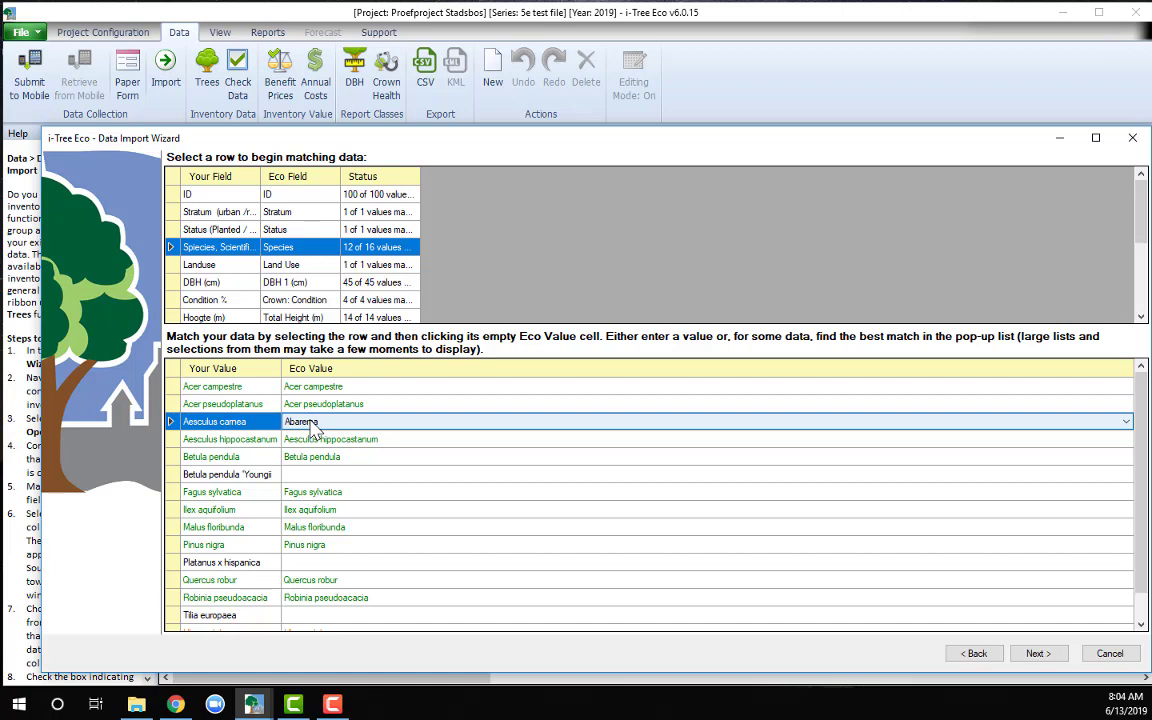
type("B")
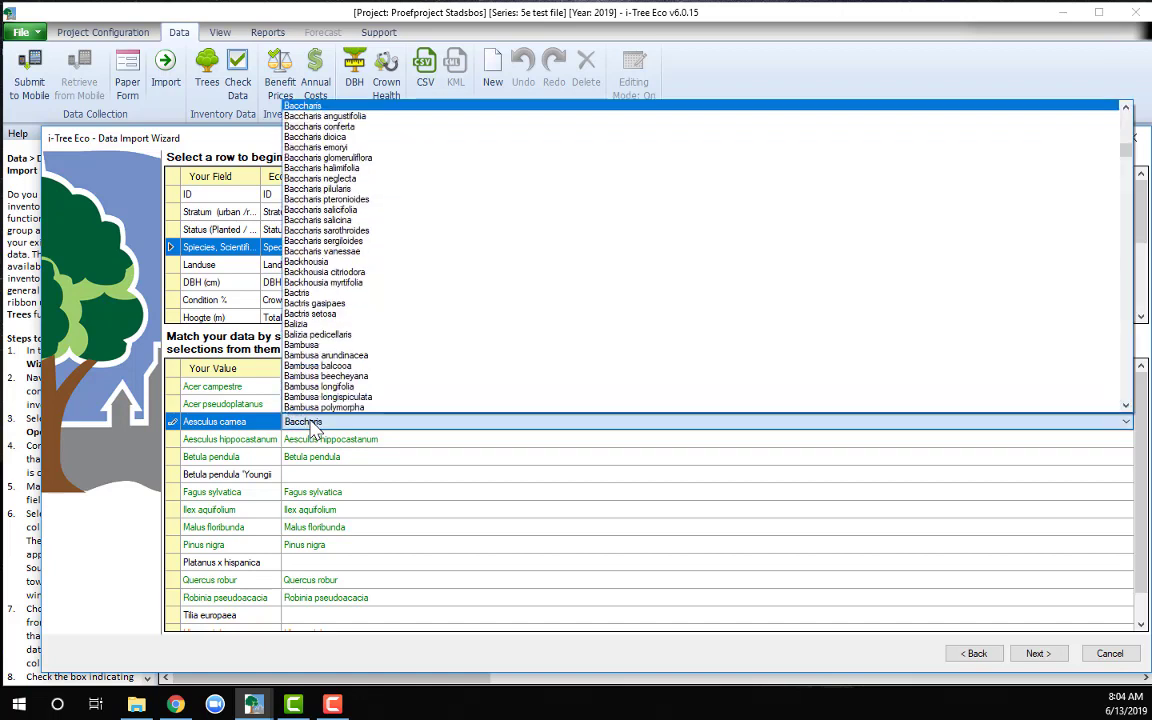
key("Escape")
left_click(313, 424)
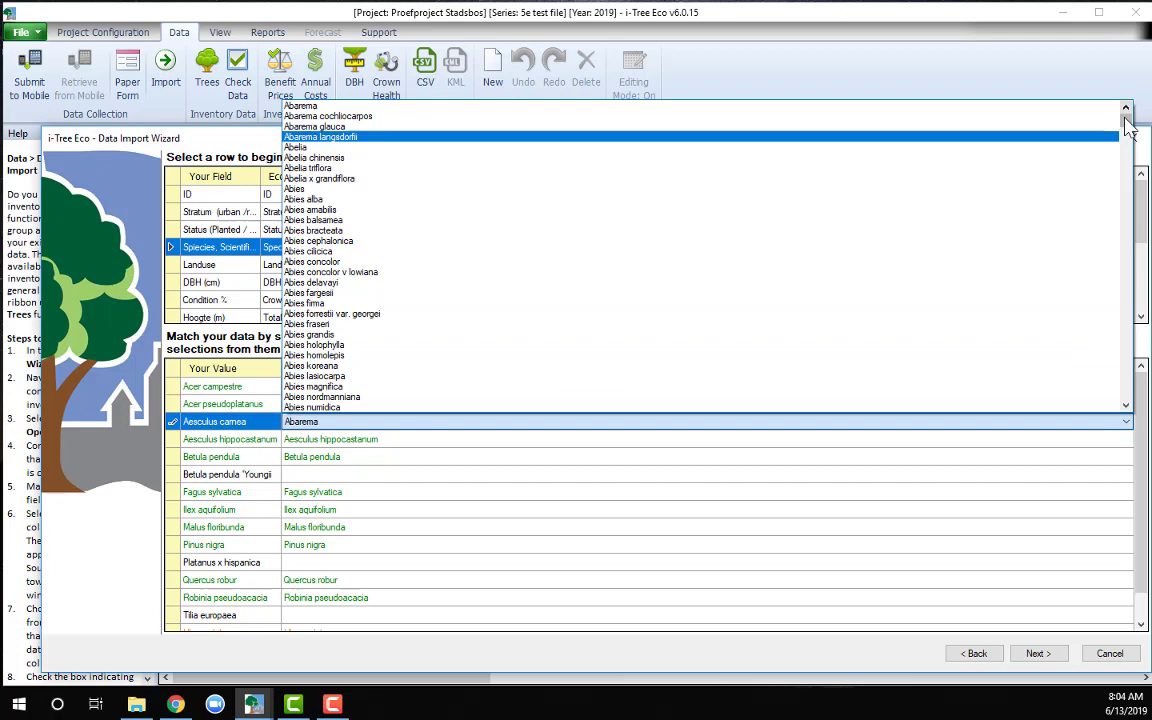
left_click_drag(1125, 120, 1128, 139)
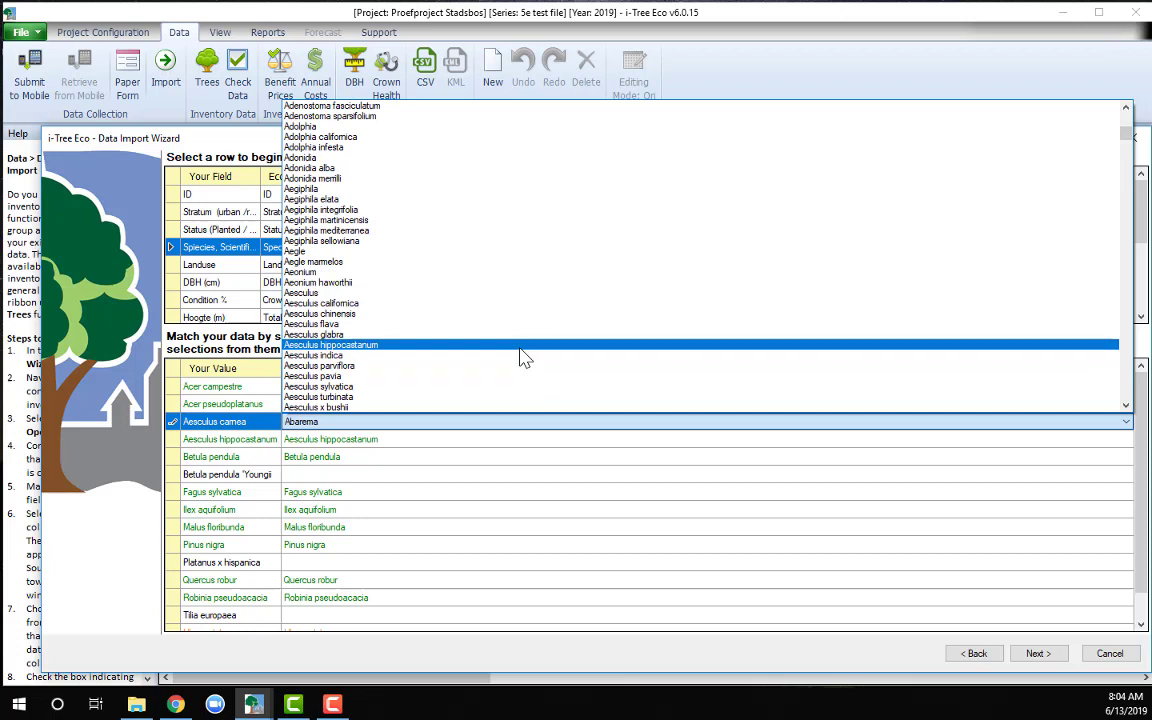
scroll(519, 357, "down", 1)
scroll(509, 360, "down", 1)
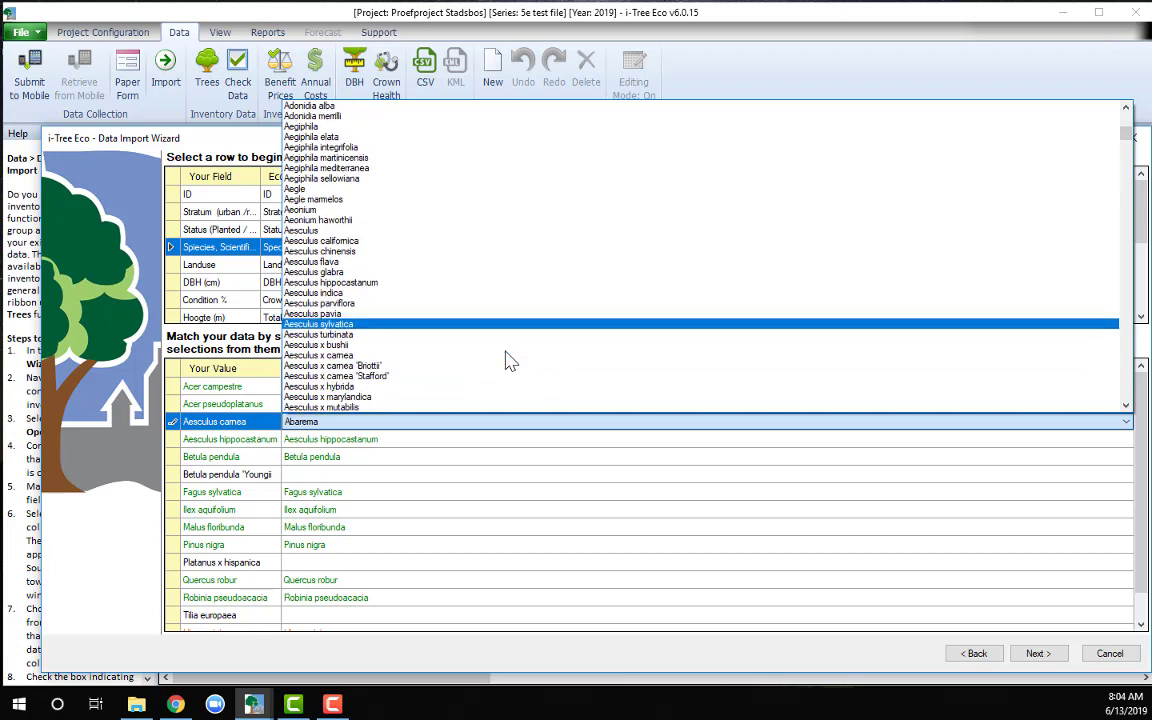
left_click(406, 356)
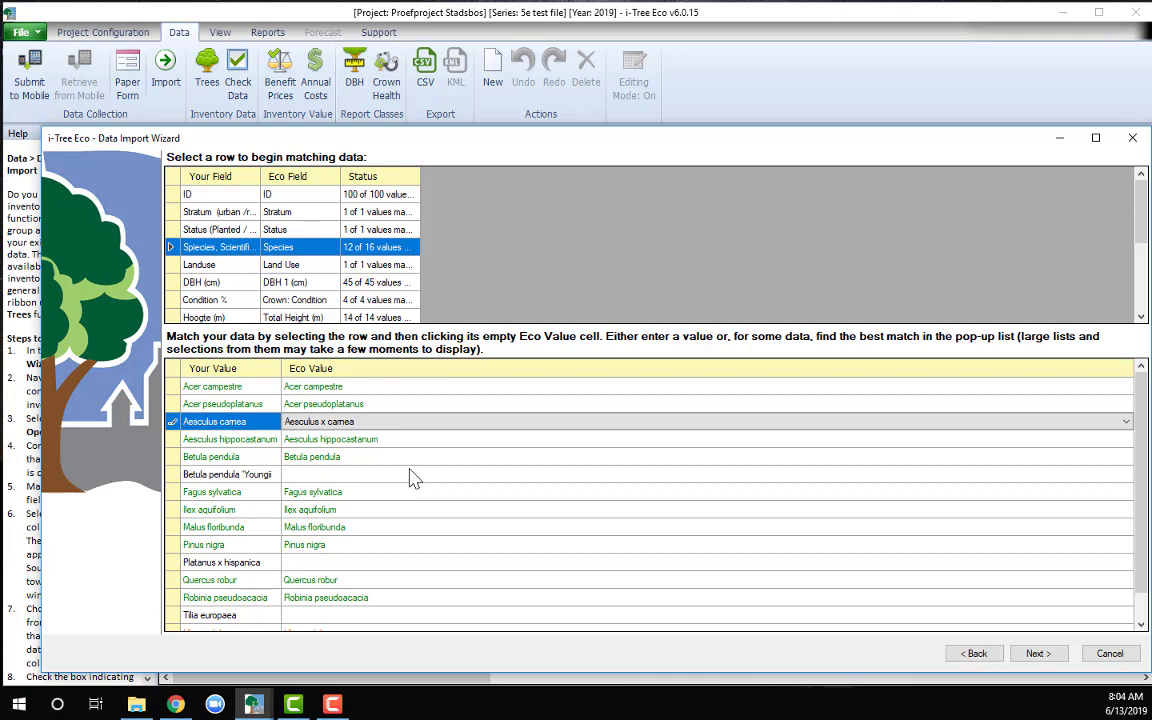
key("Escape")
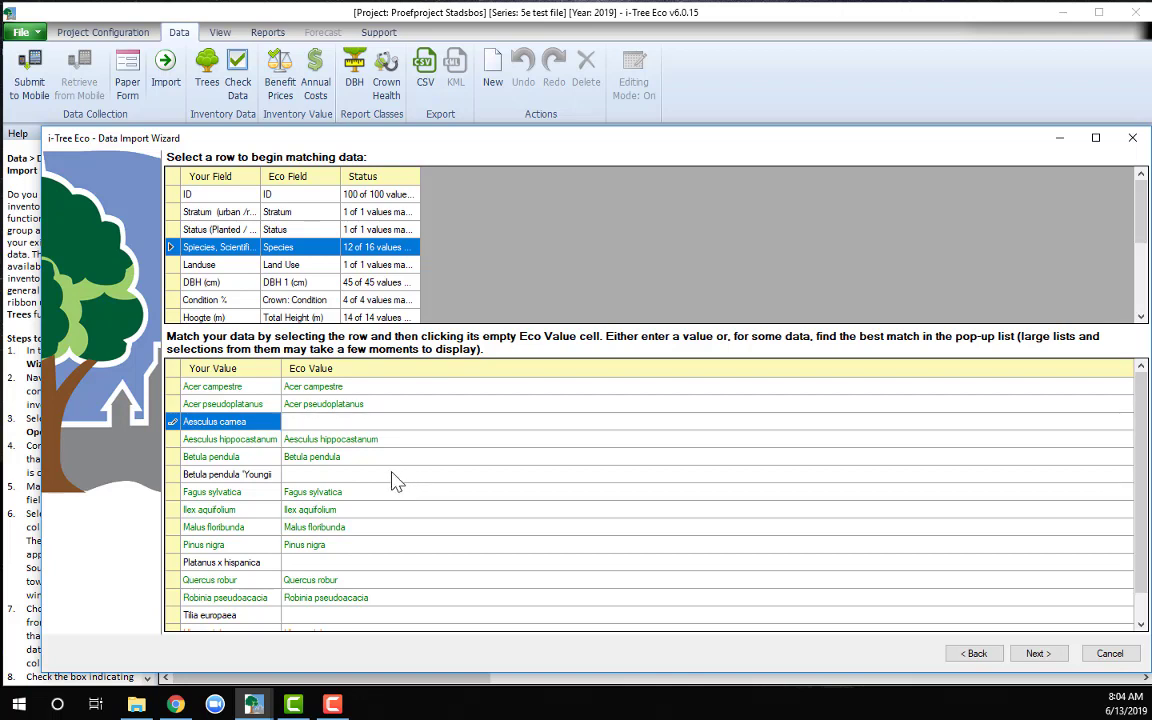
Match Betula pendula 'Youngii' to the Eco species Betula pendula.
left_click(307, 478)
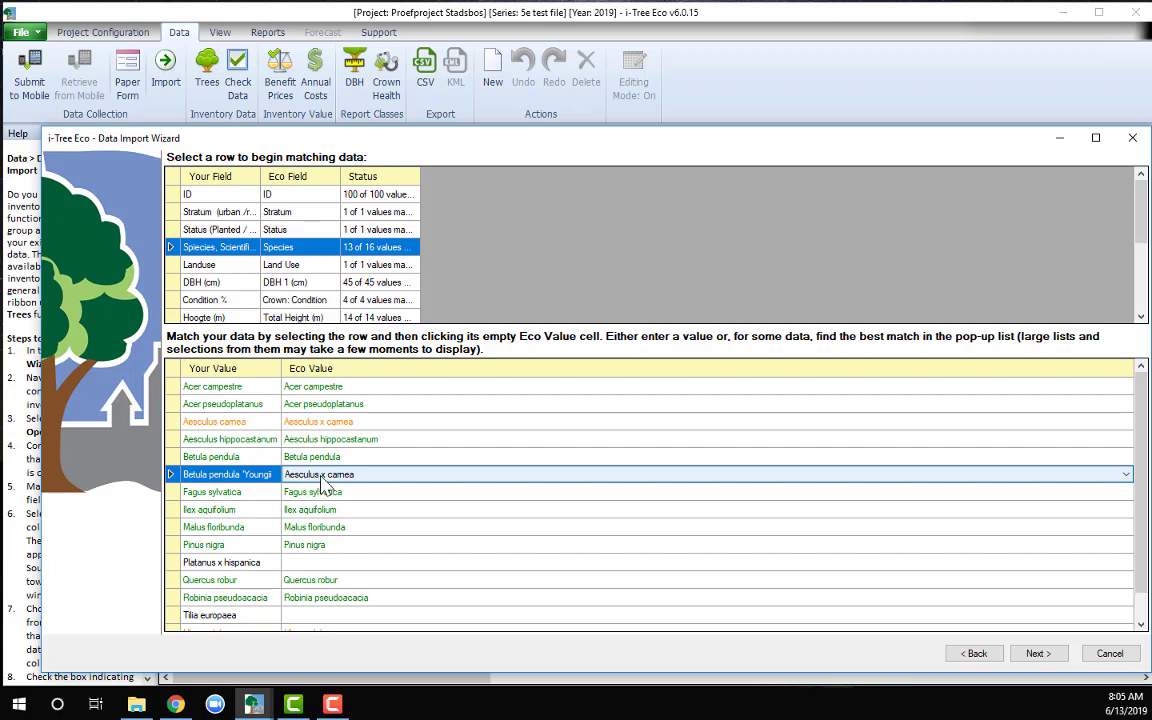
left_click(322, 476)
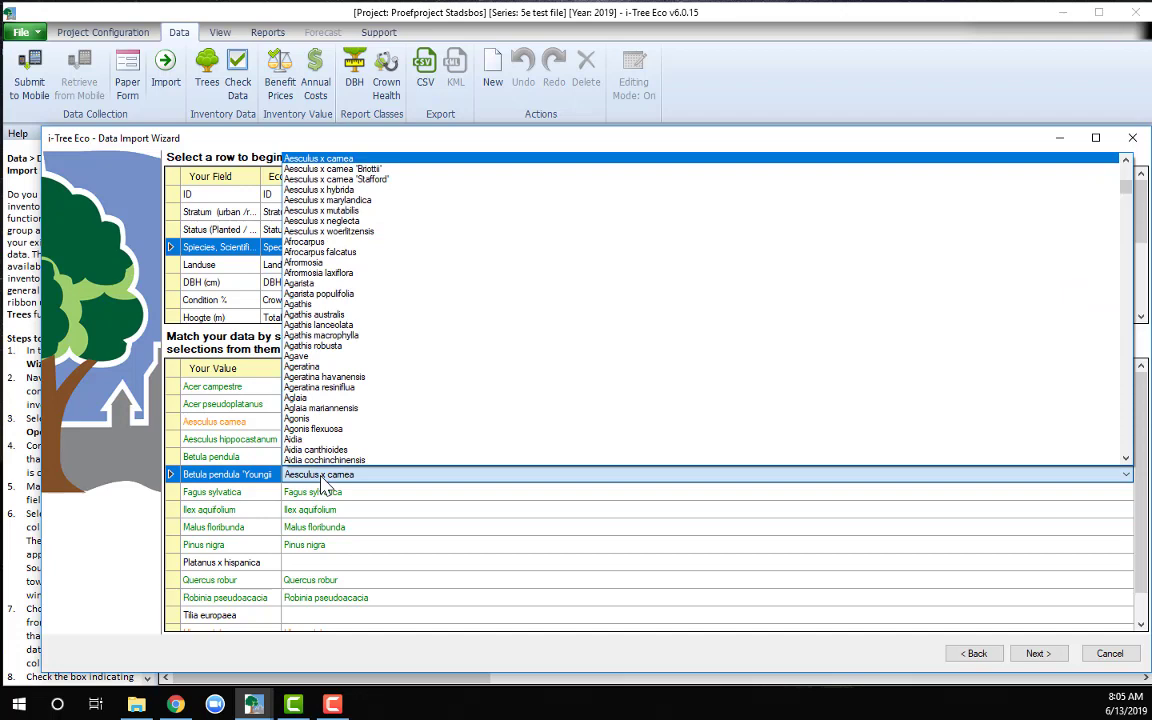
key("b")
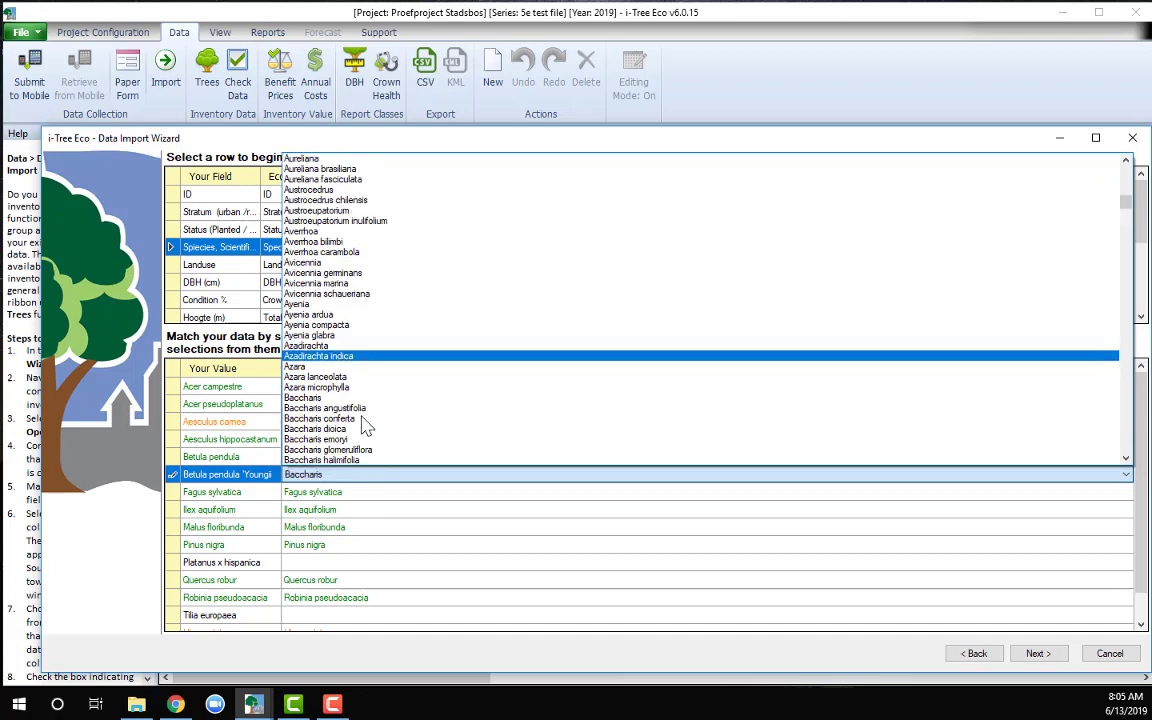
scroll(365, 425, "down", 5)
mouse_move(1126, 203)
left_mouse_down()
mouse_move(1130, 222)
mouse_move(1125, 208)
left_mouse_up()
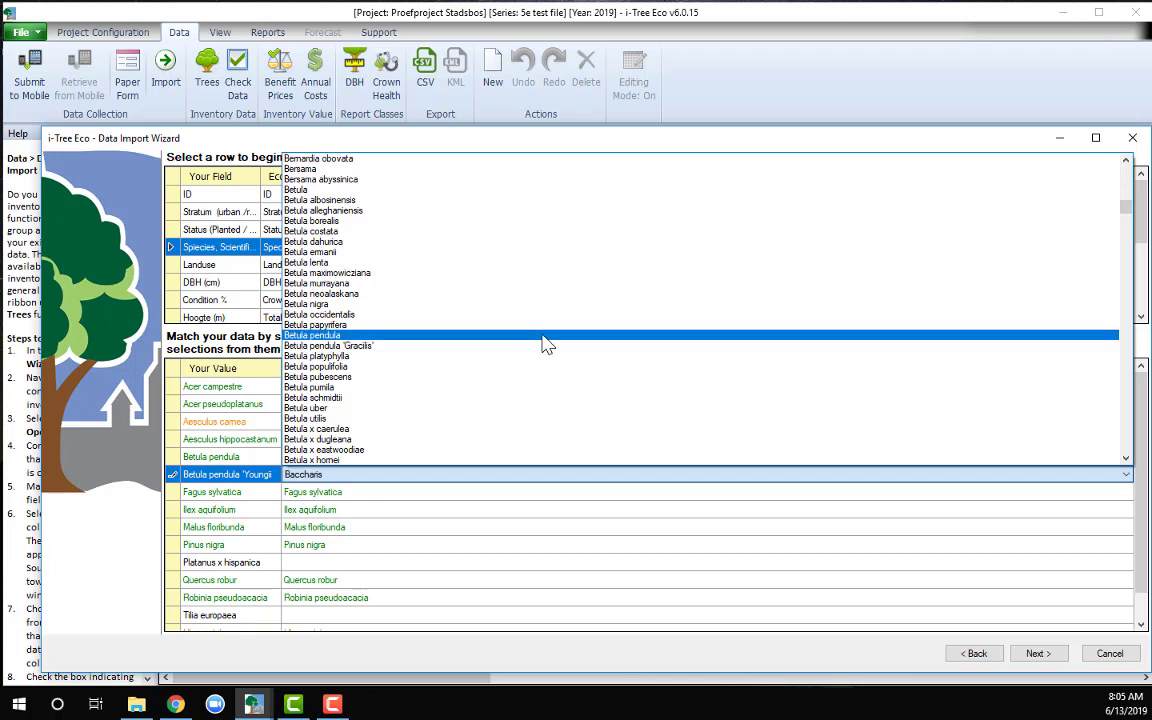
left_click(545, 344)
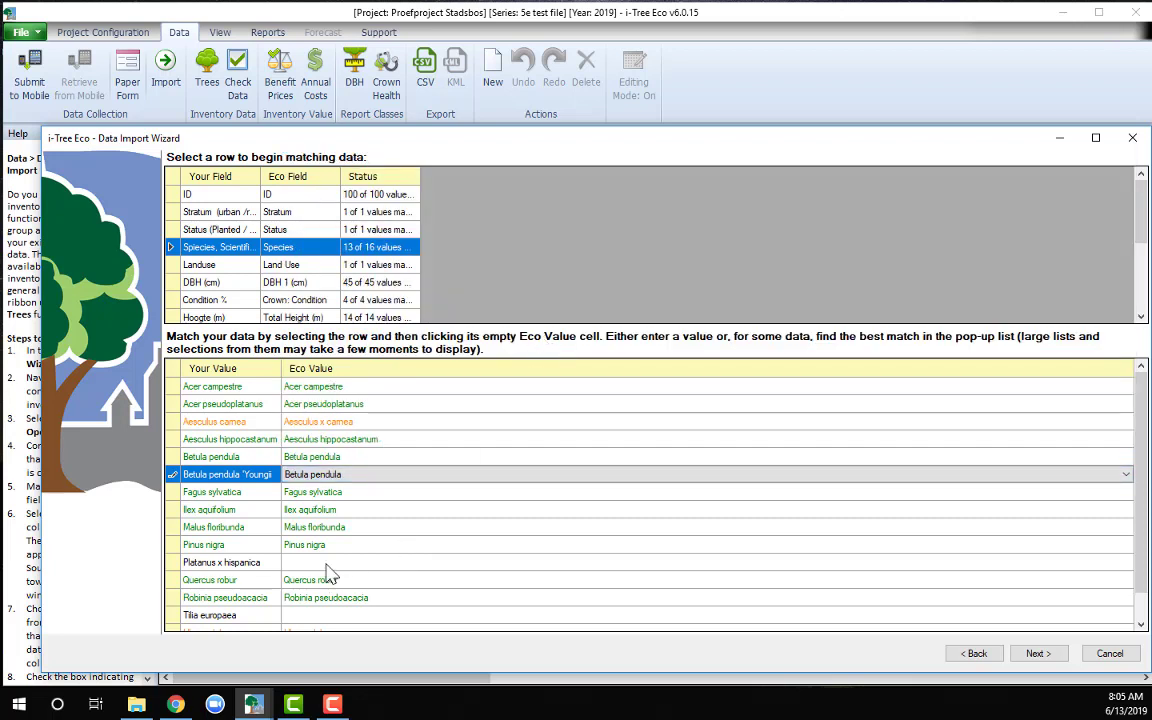
key("Escape")
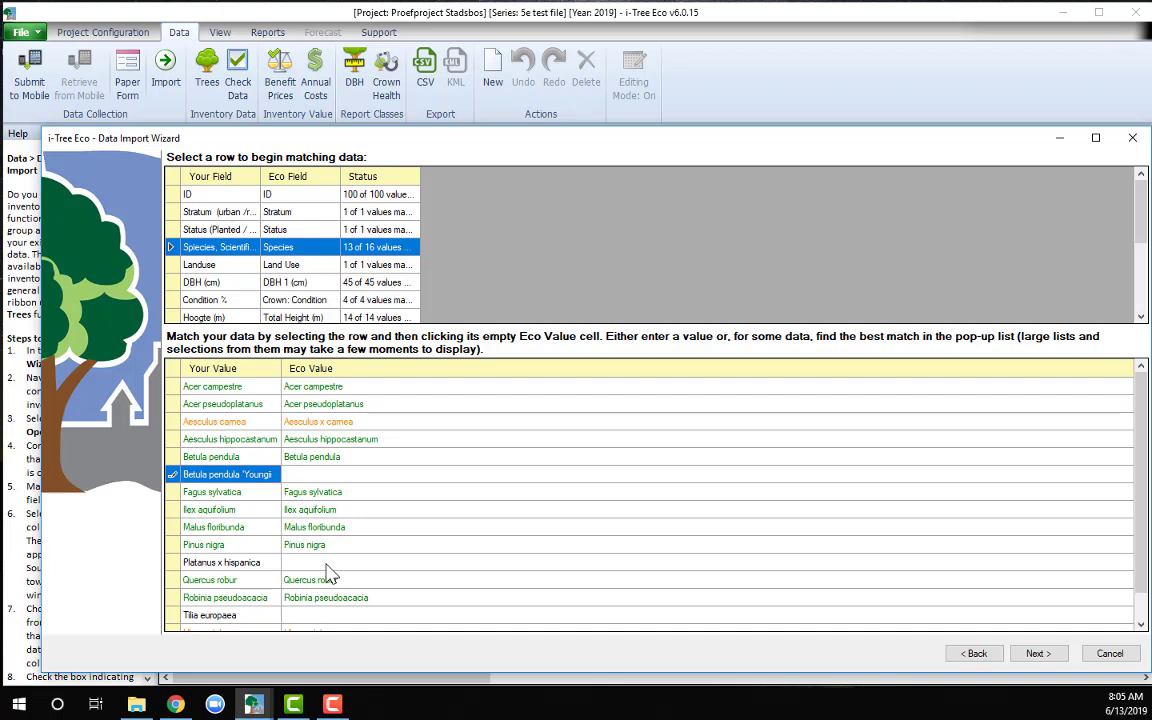
Match Platanus x hispanica to the Eco species Platanus x acerifolia.
left_click(328, 566)
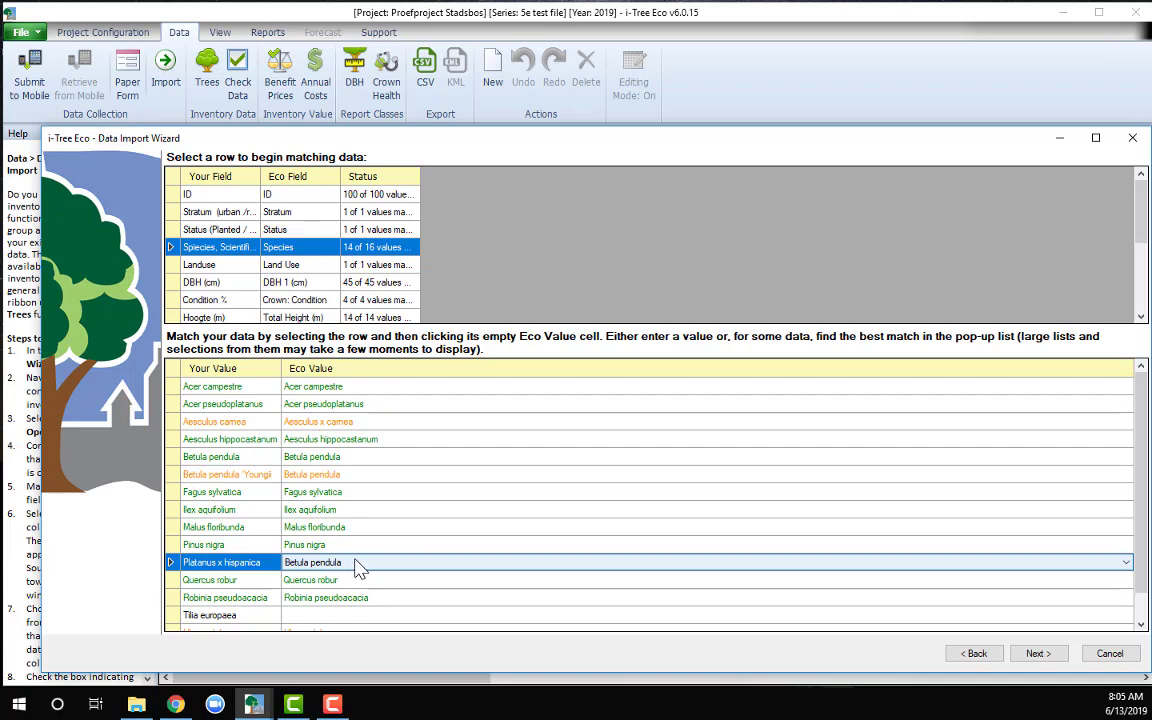
left_click(360, 567)
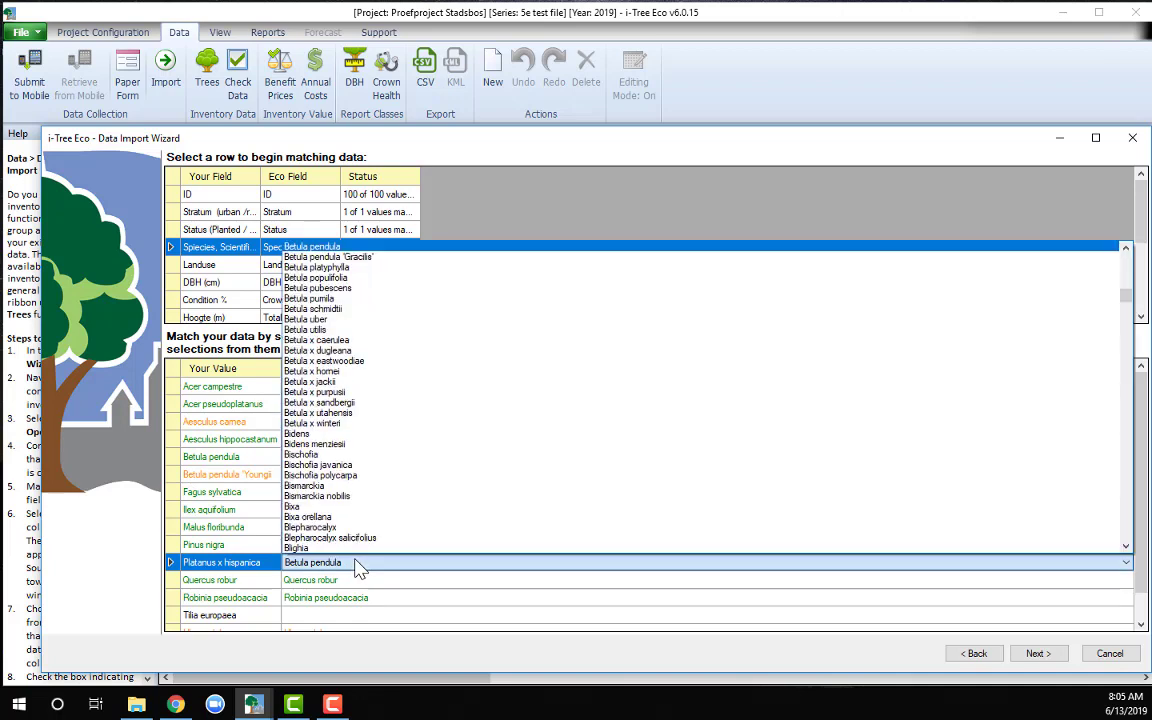
type("p")
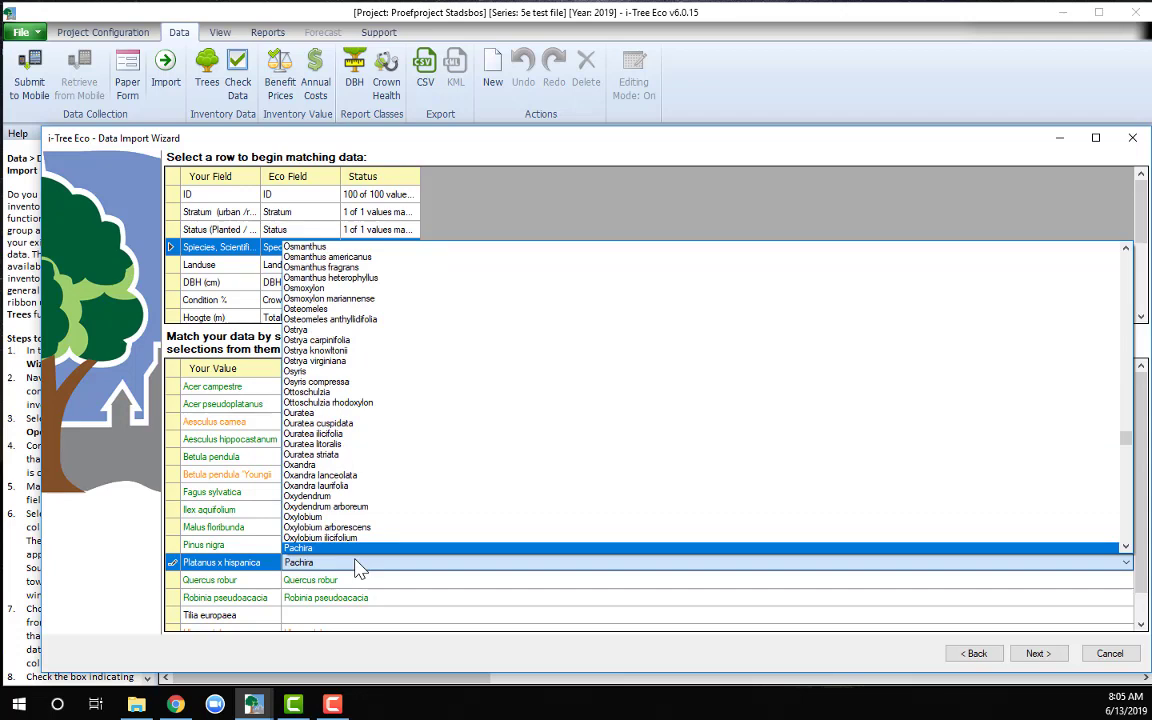
scroll(360, 567, "down", 7)
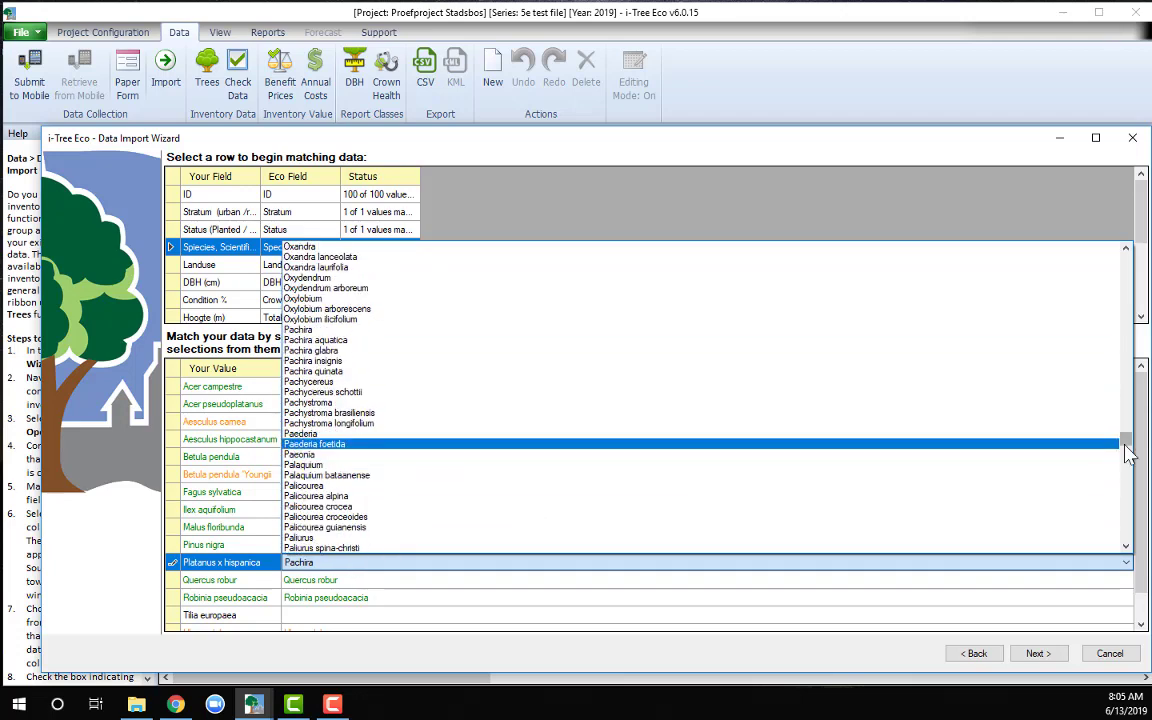
left_click_drag(1125, 440, 1126, 459)
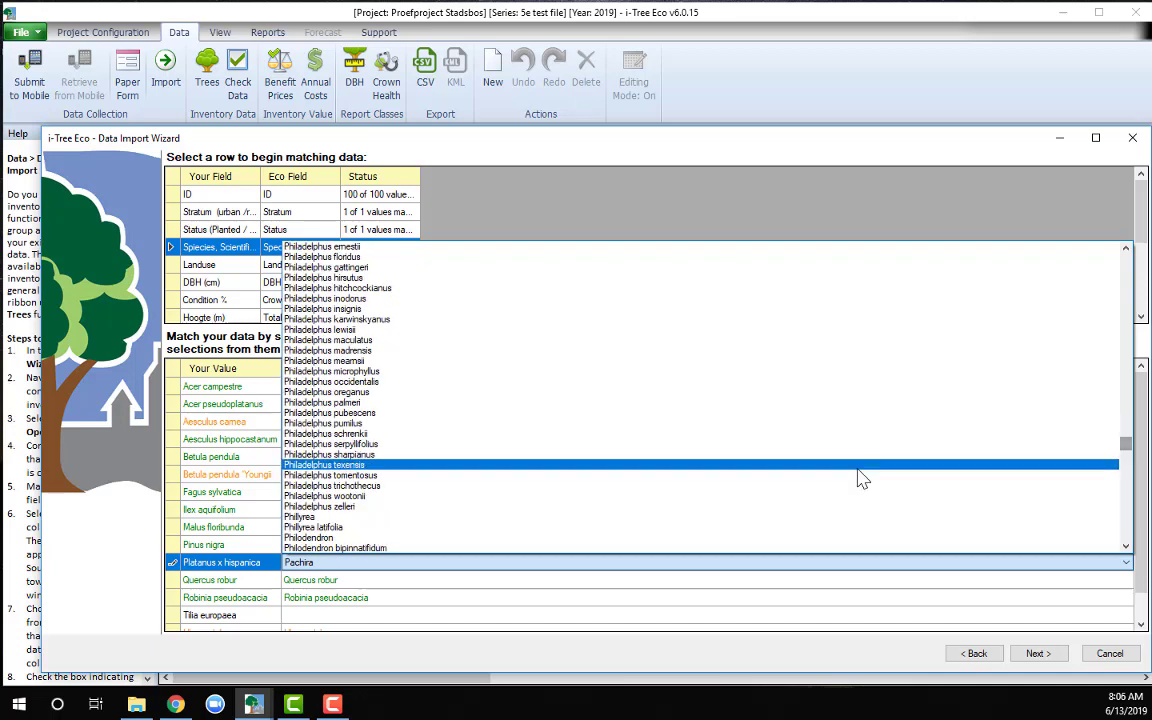
scroll(861, 476, "down", 20)
scroll(856, 484, "down", 15)
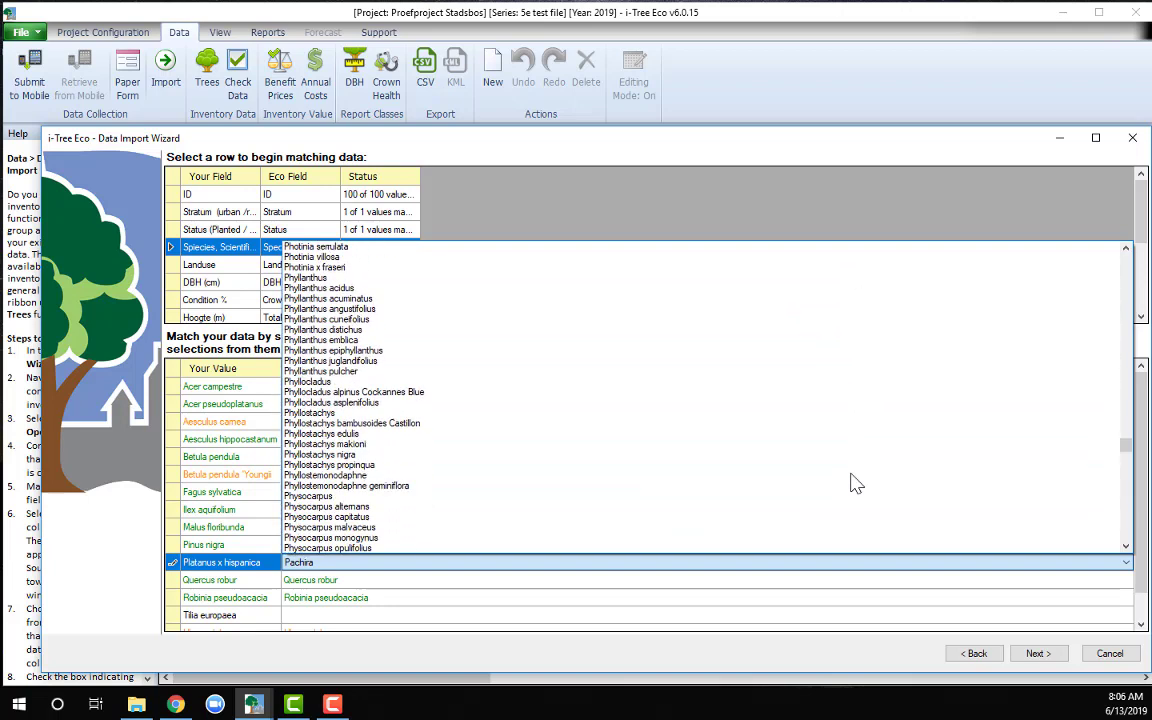
scroll(856, 484, "down", 10)
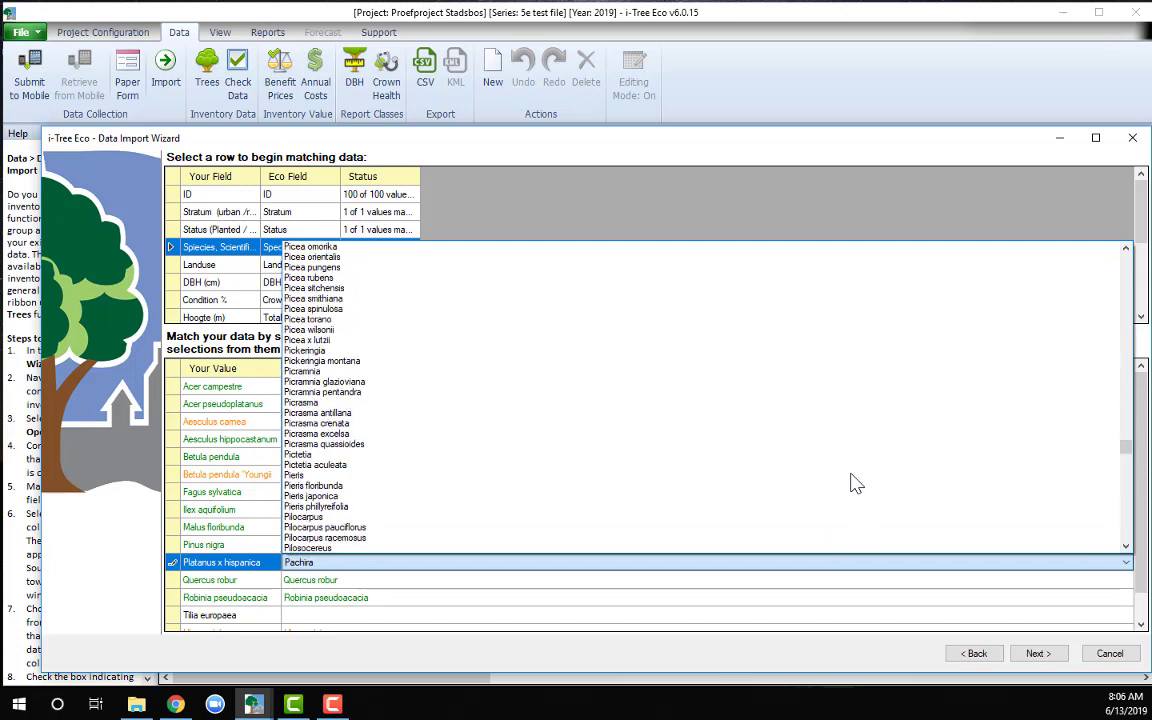
scroll(856, 484, "down", 4)
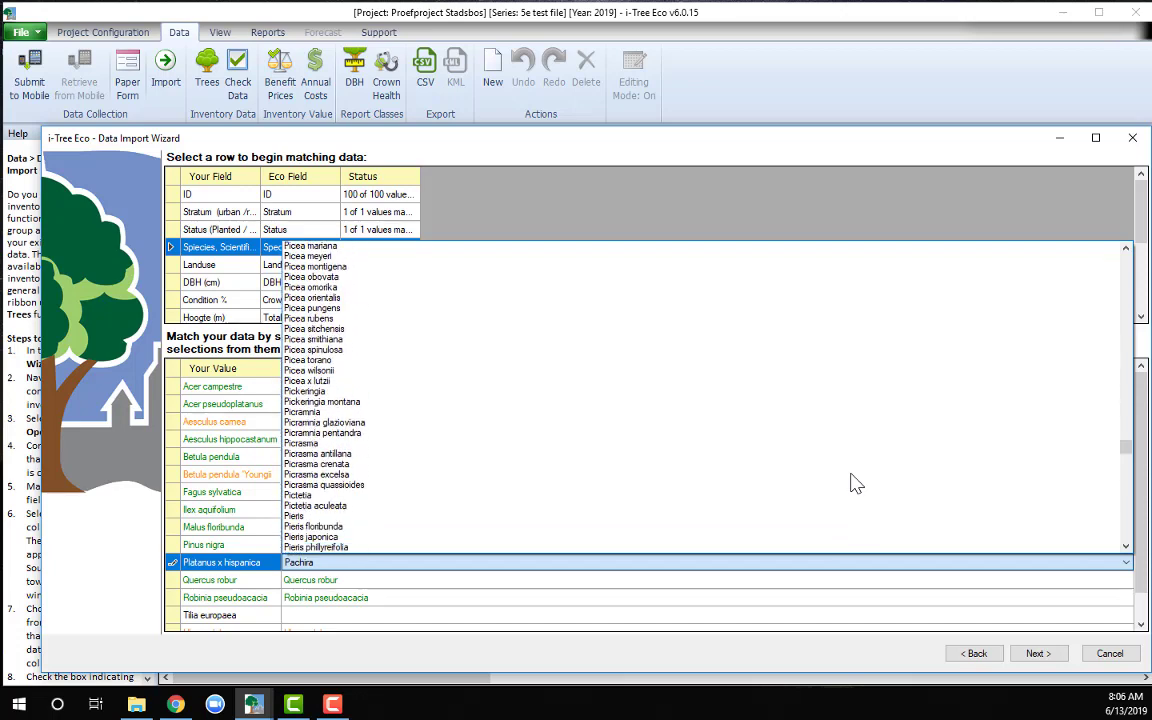
mouse_move(1128, 462)
left_mouse_down()
mouse_move(1126, 481)
mouse_move(1127, 470)
left_mouse_up()
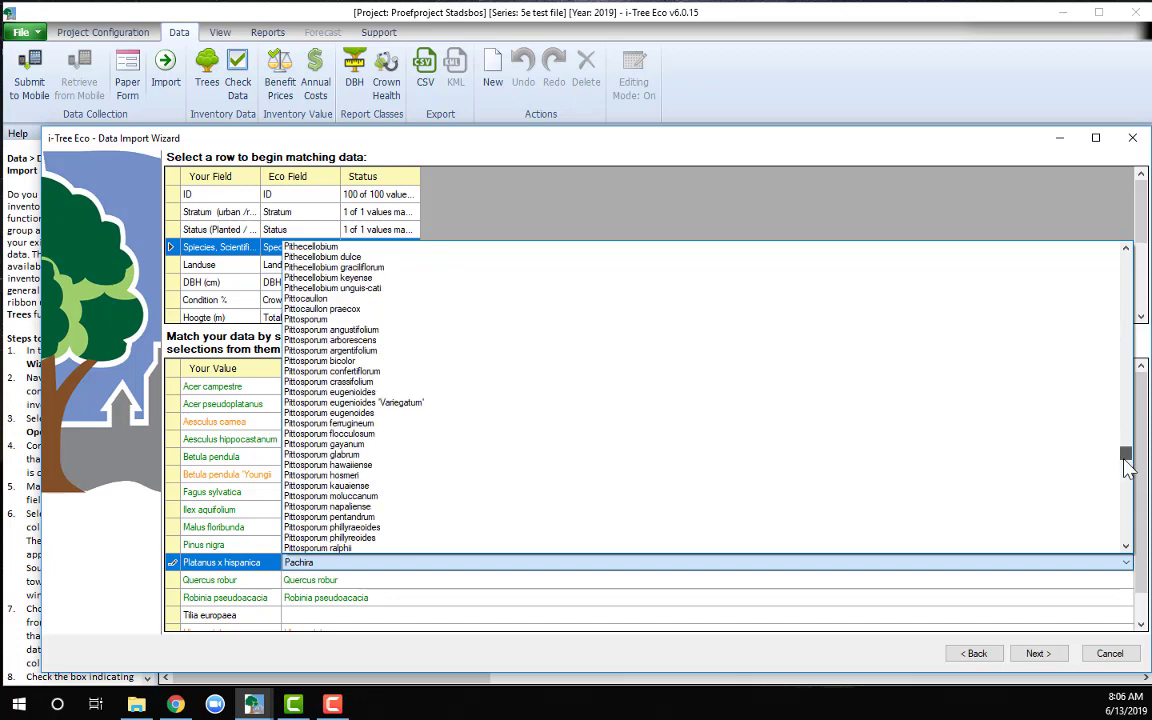
scroll(938, 478, "down", 10)
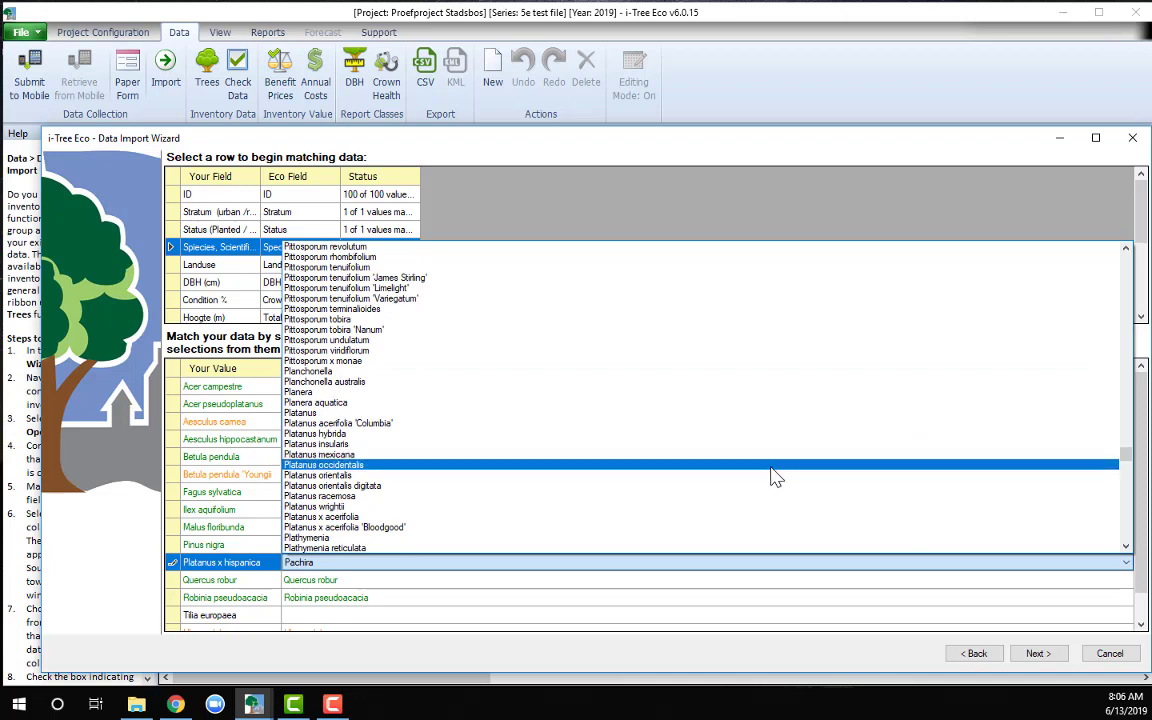
scroll(775, 477, "down", 2)
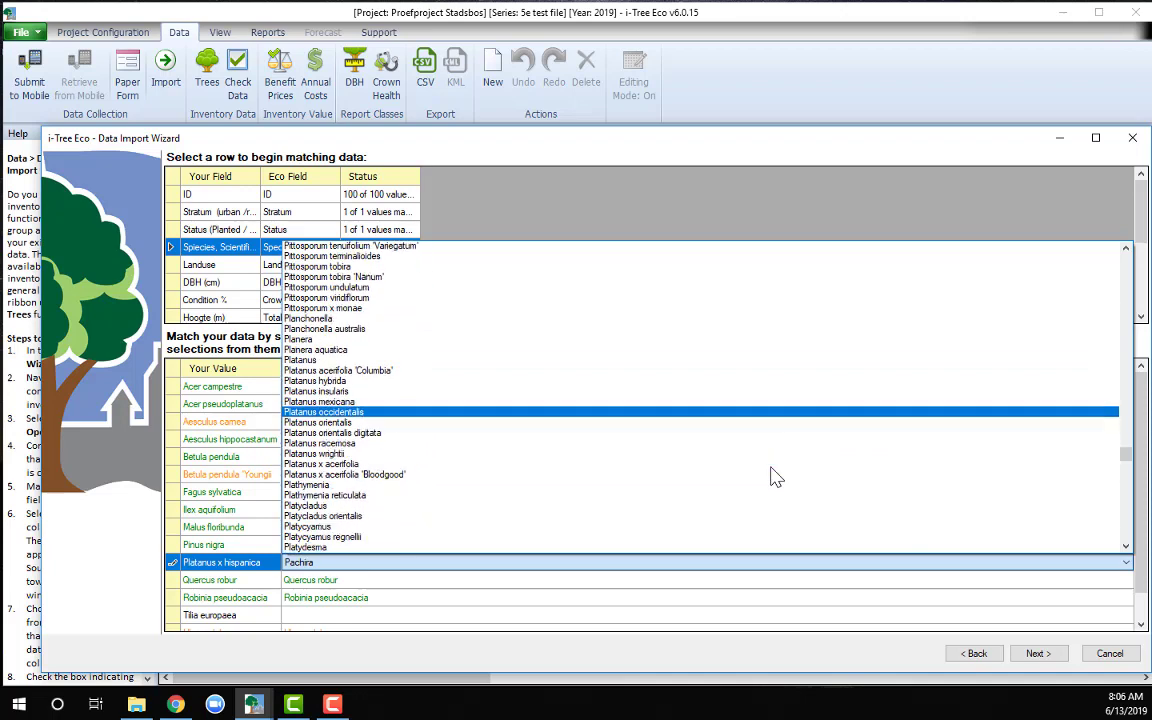
scroll(775, 477, "down", 1)
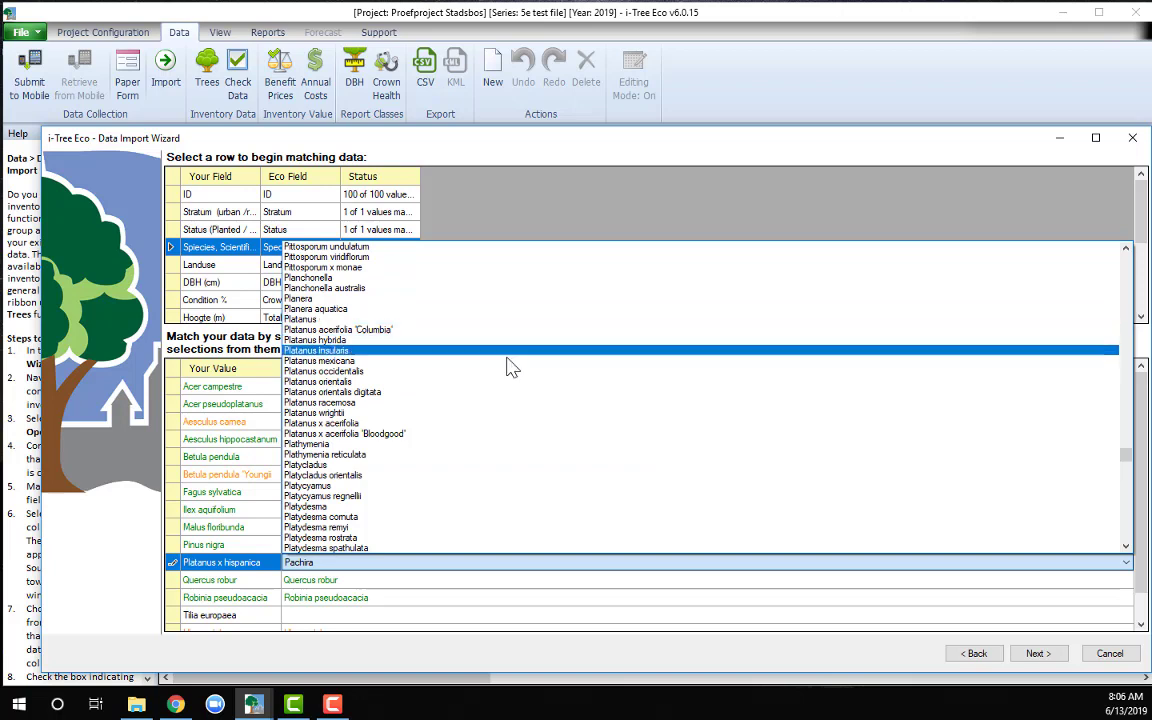
left_click(453, 430)
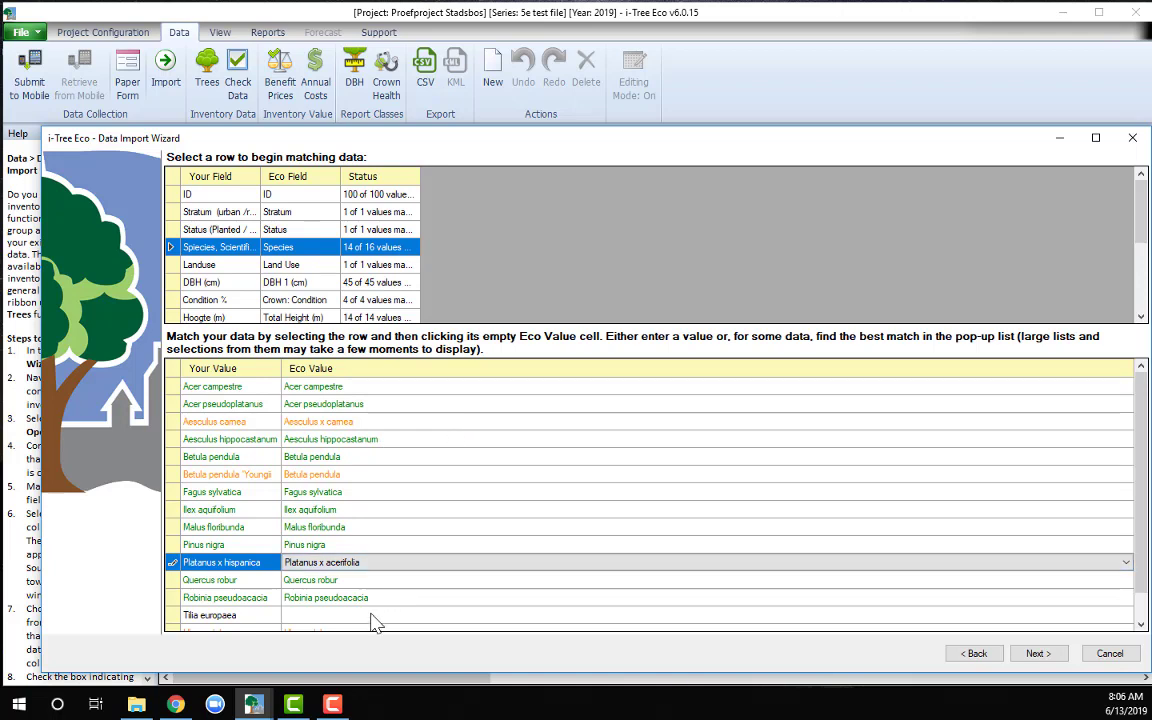
key("Escape")
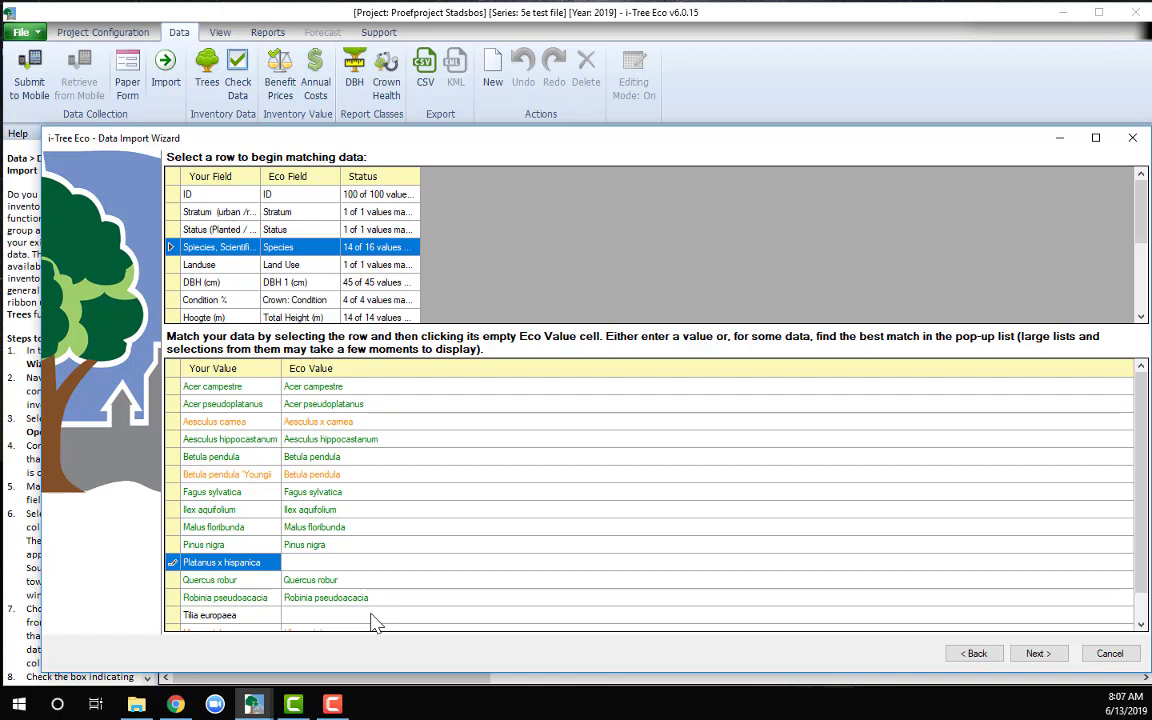
Match Tilia europaea to the Eco species Tilia x europaea.
left_click(371, 616)
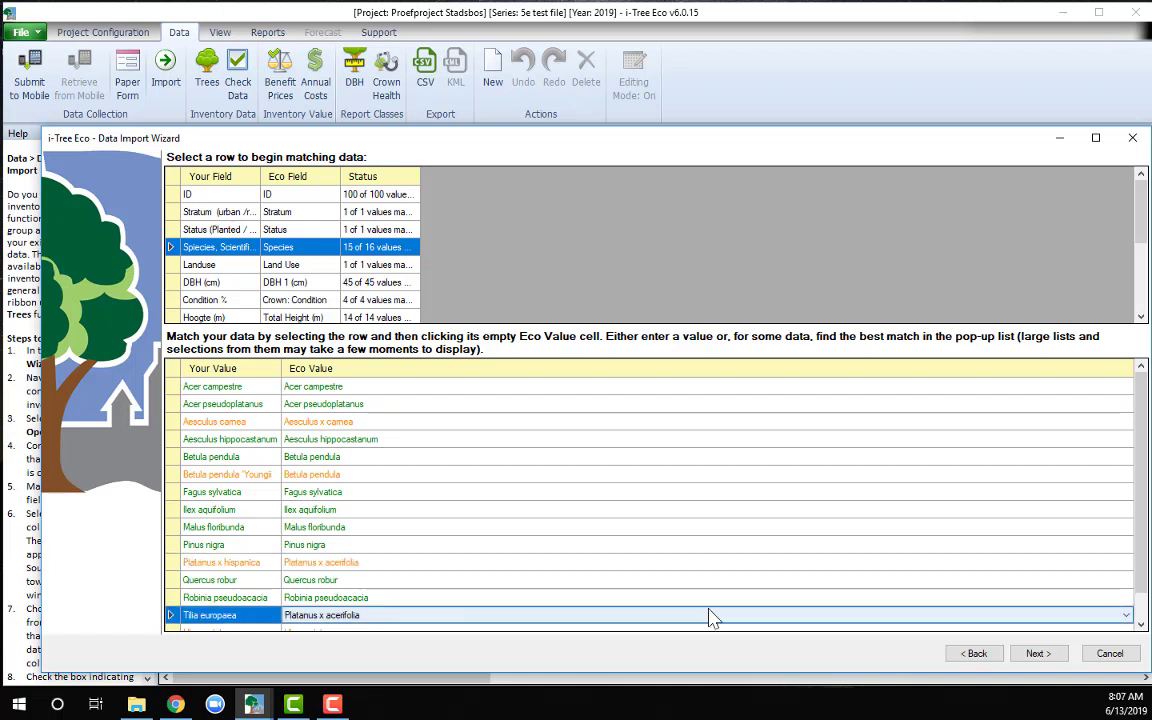
scroll(1147, 570, "down", 1)
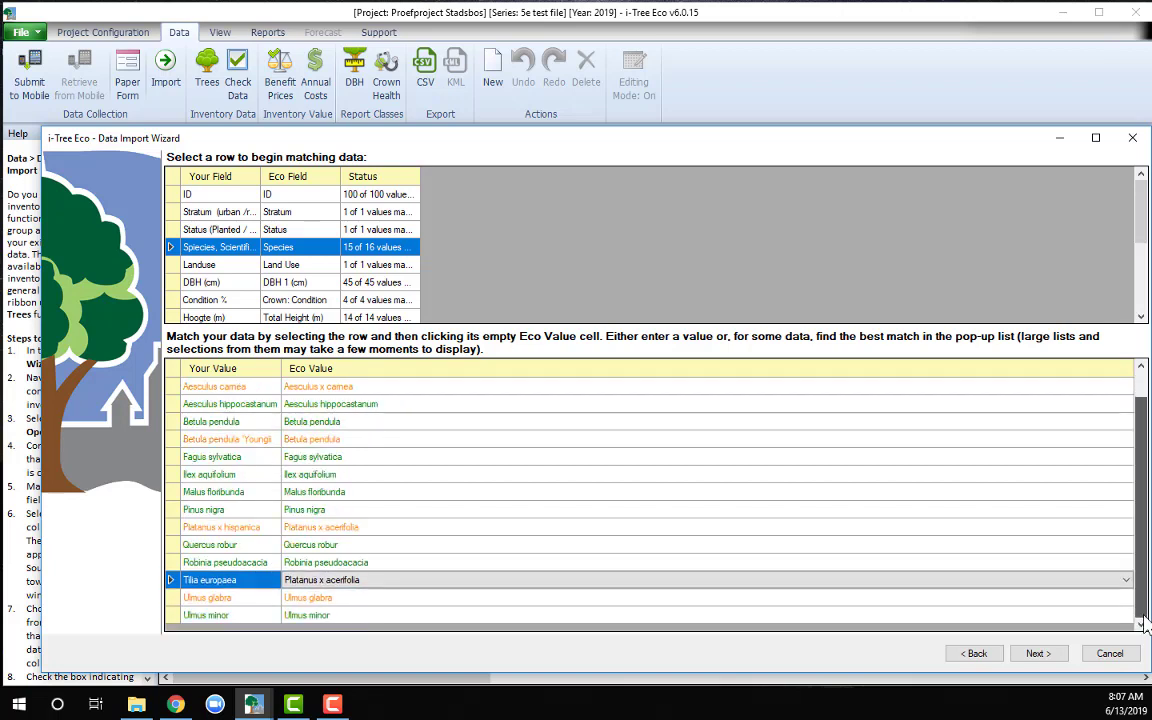
left_click(345, 587)
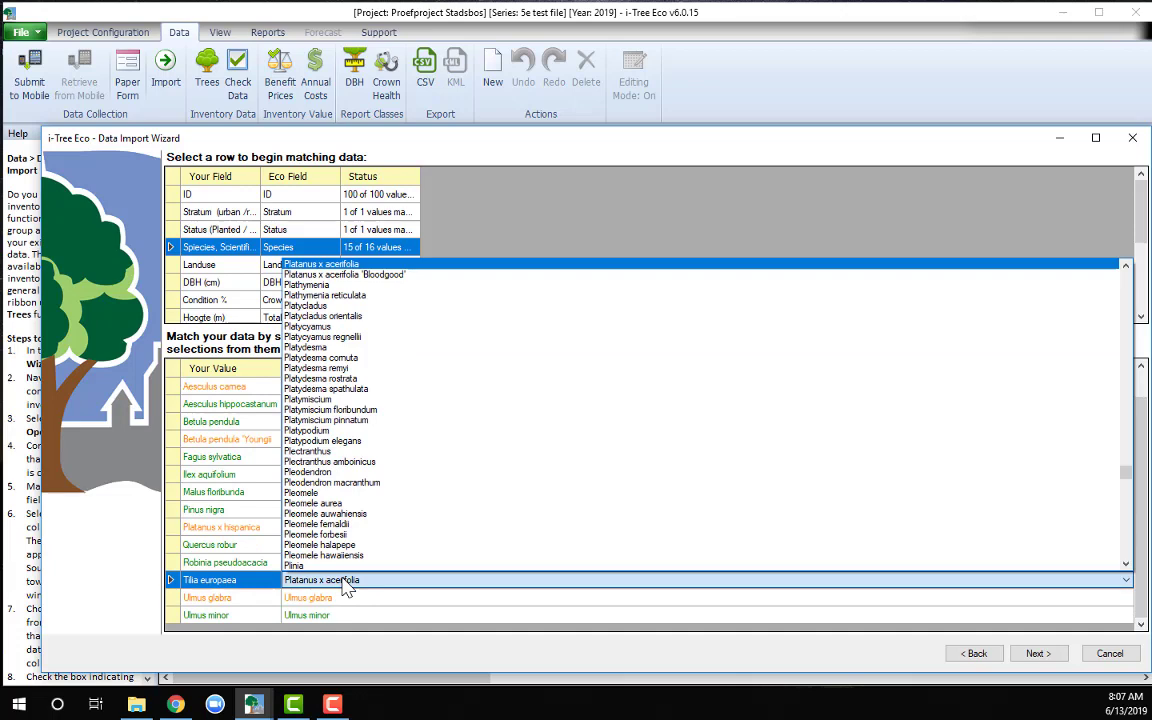
key("t")
scroll(372, 505, "down", 4)
scroll(372, 505, "down", 10)
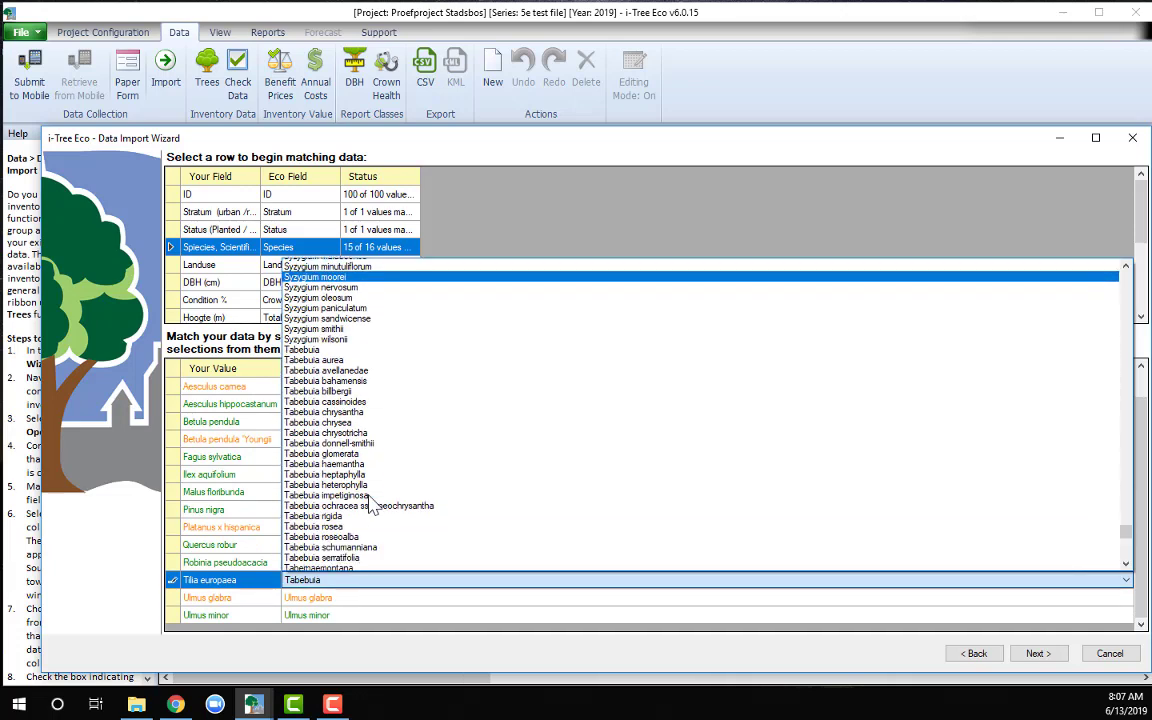
scroll(372, 505, "down", 7)
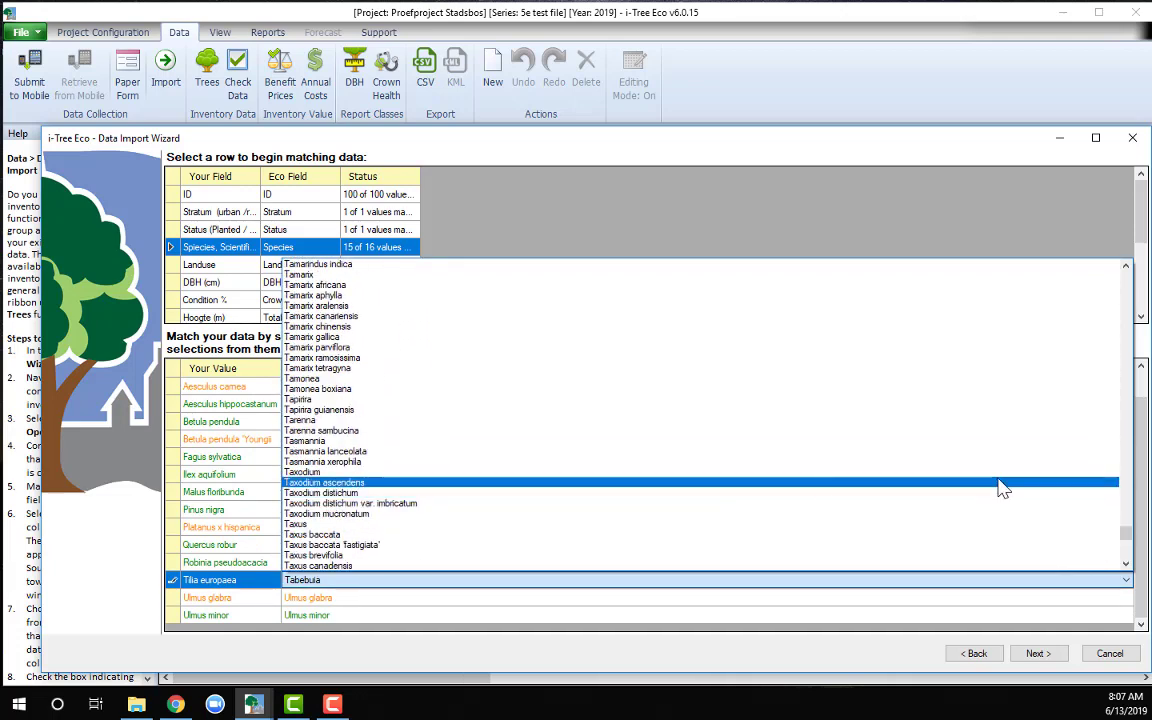
scroll(1128, 538, "down", 15)
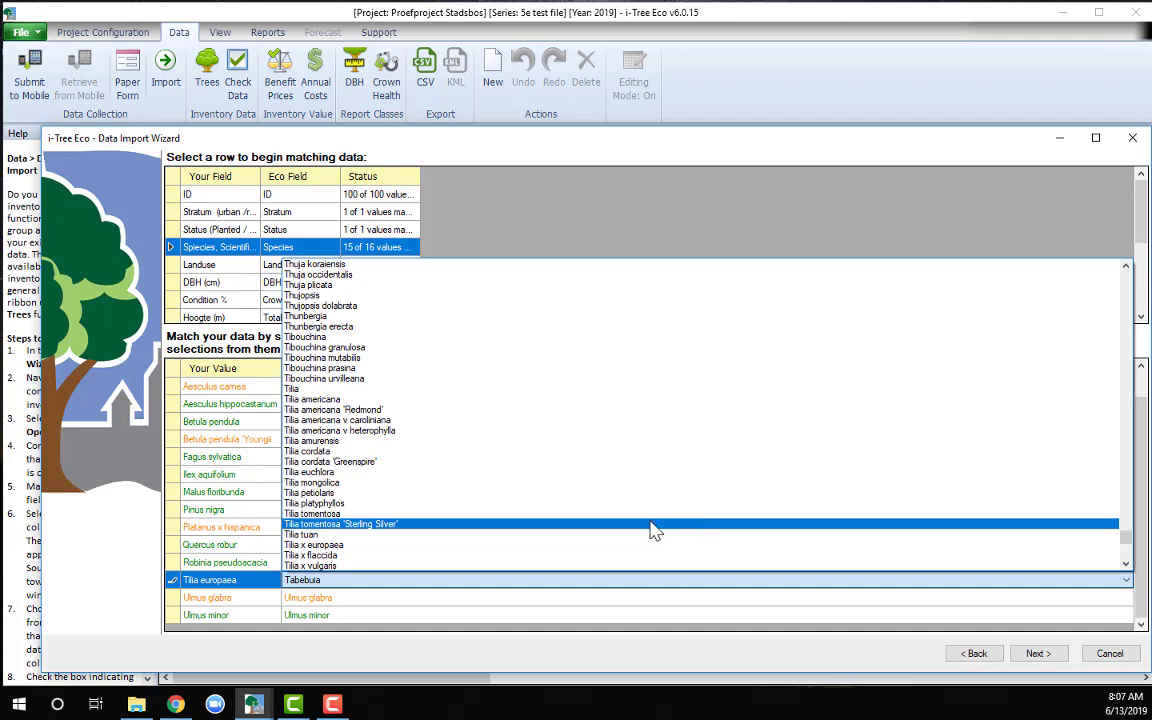
scroll(650, 528, "down", 3)
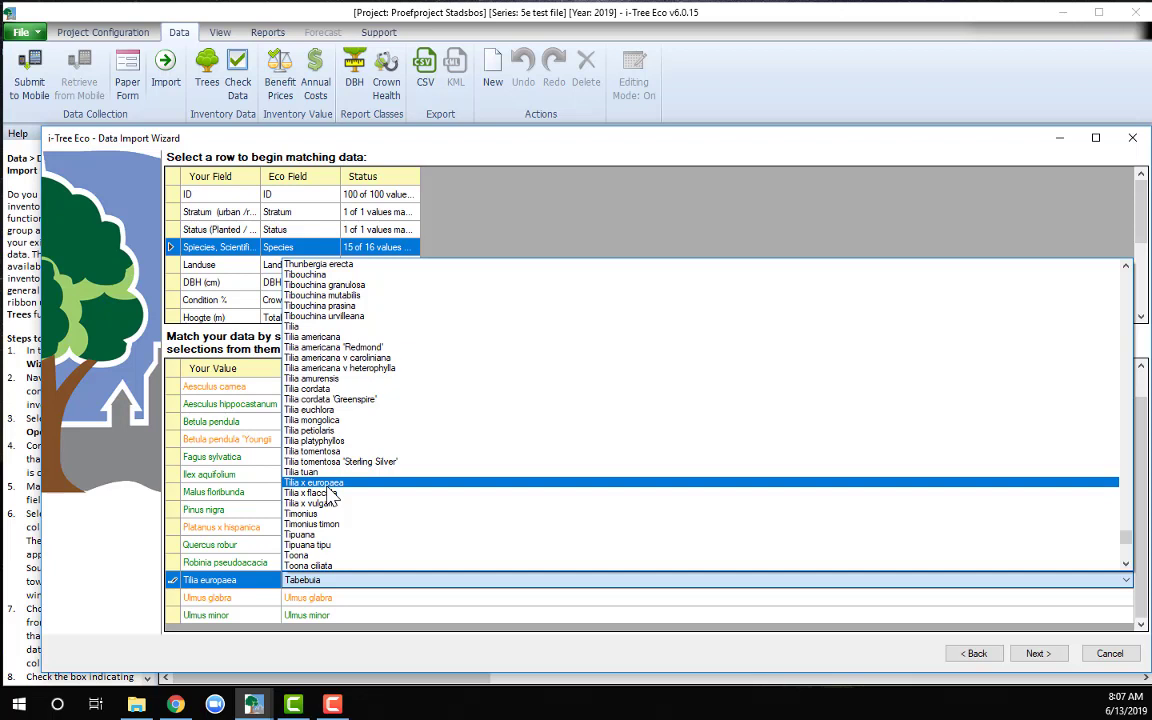
left_click(330, 484)
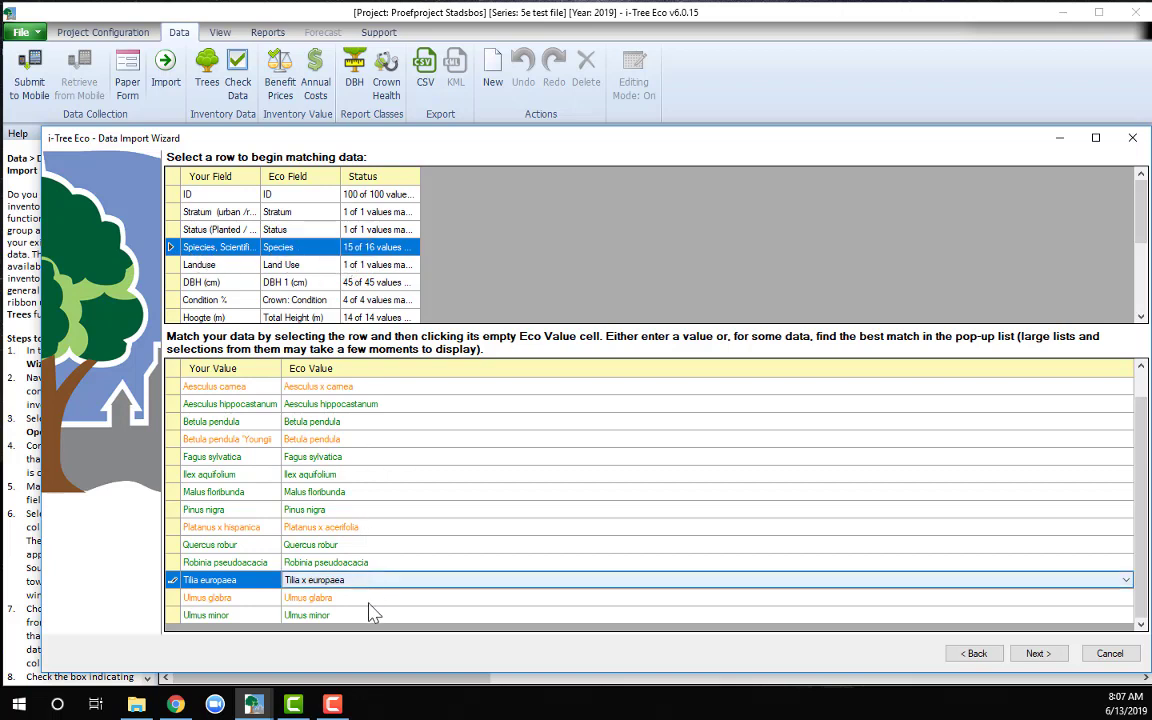
key("Escape")
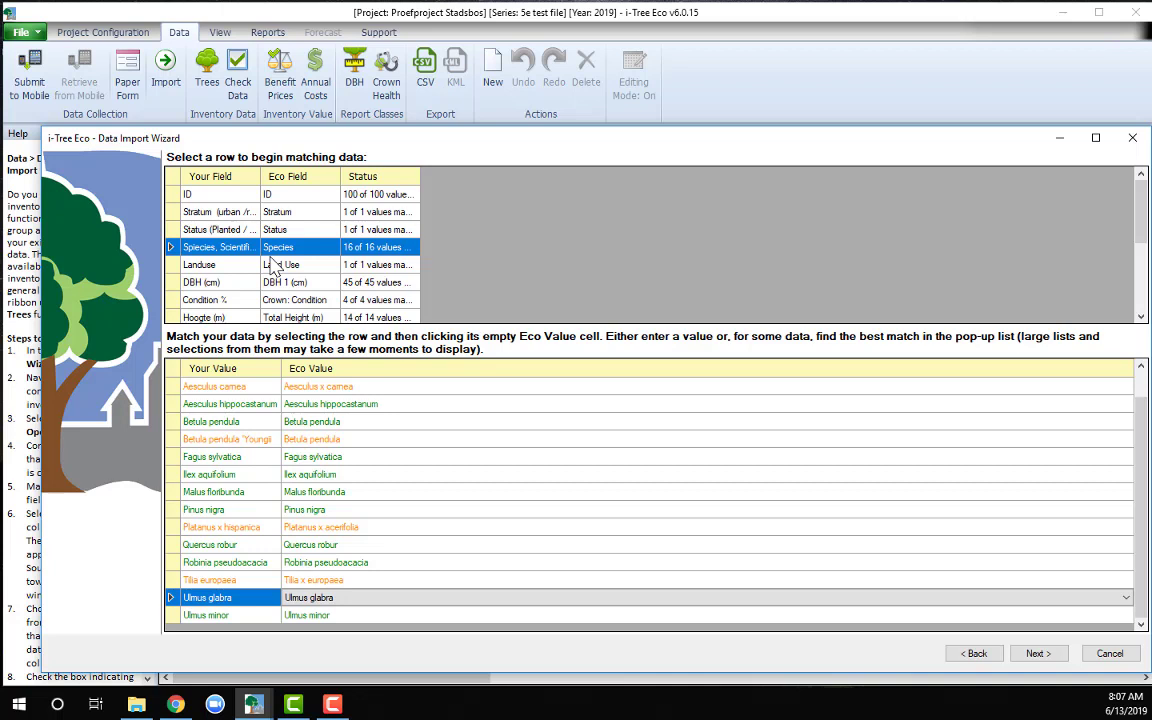
Check the value matches for Landuse, DBH (cm), Condition % and Hoogte (m).
left_click(299, 266)
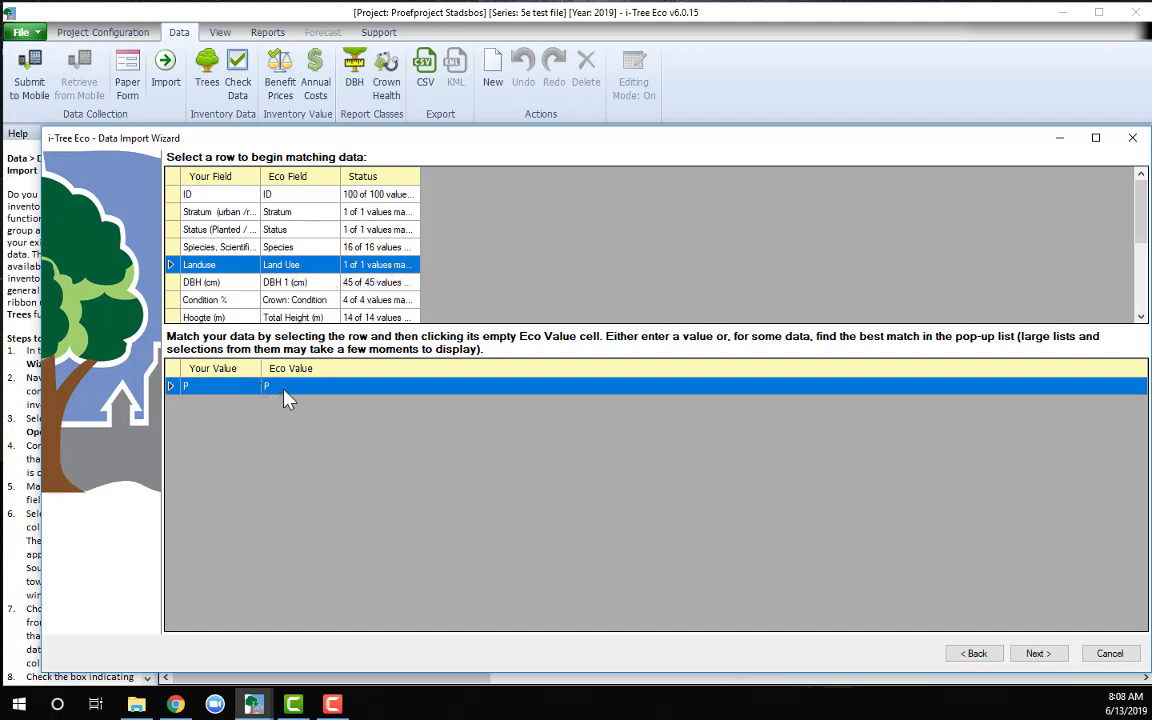
left_click(330, 282)
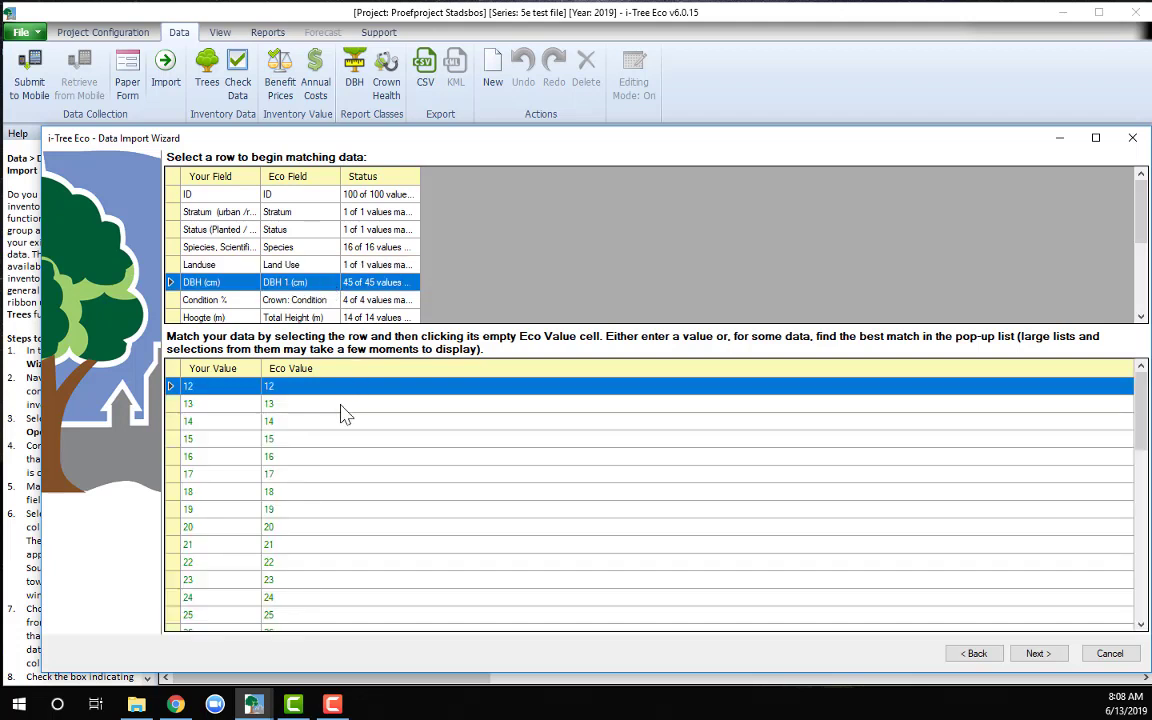
scroll(314, 491, "down", 1)
scroll(314, 494, "down", 1)
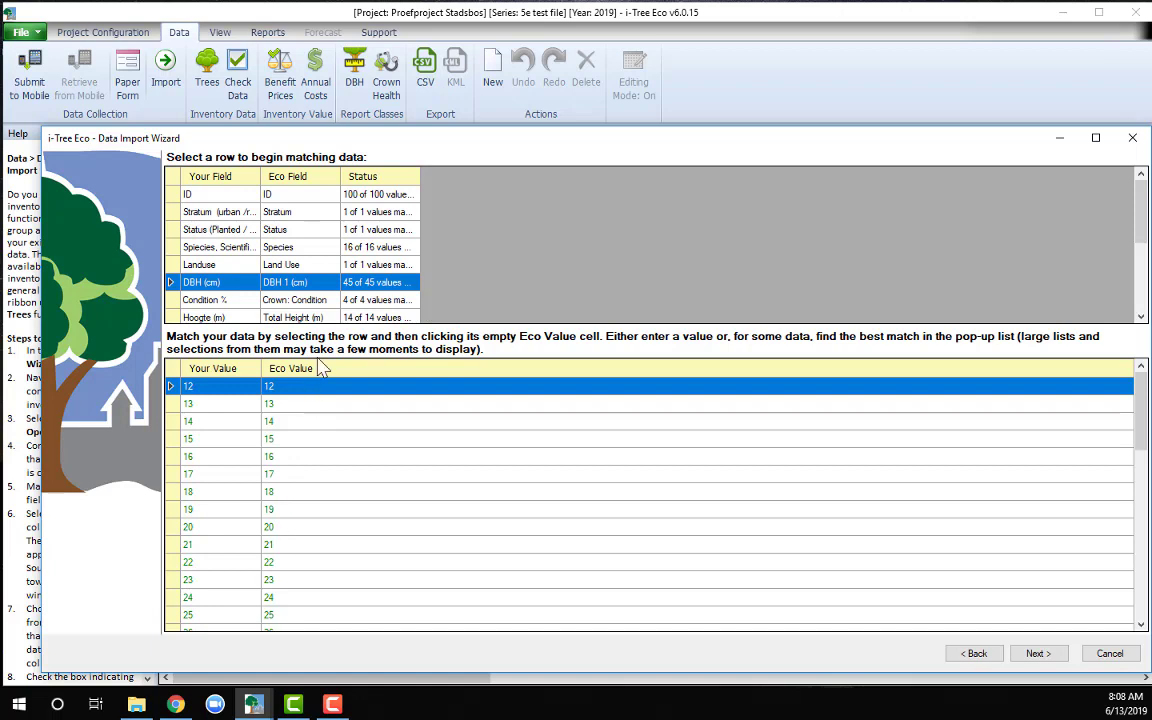
left_click(350, 301)
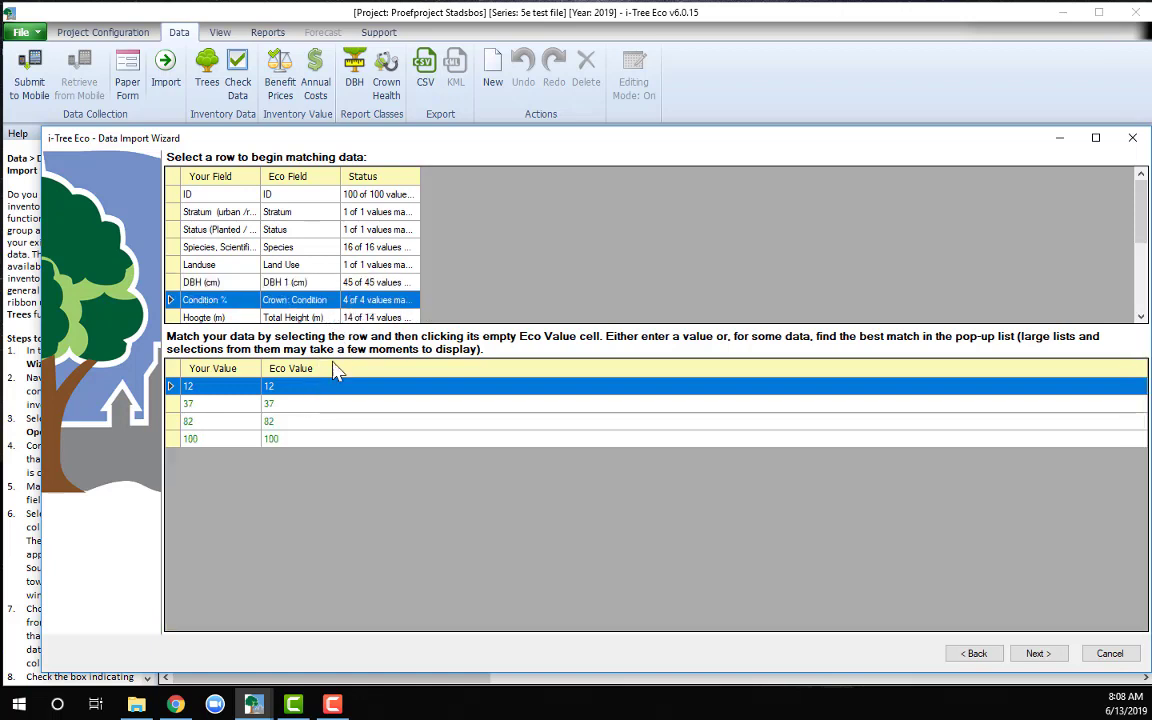
left_click(368, 318)
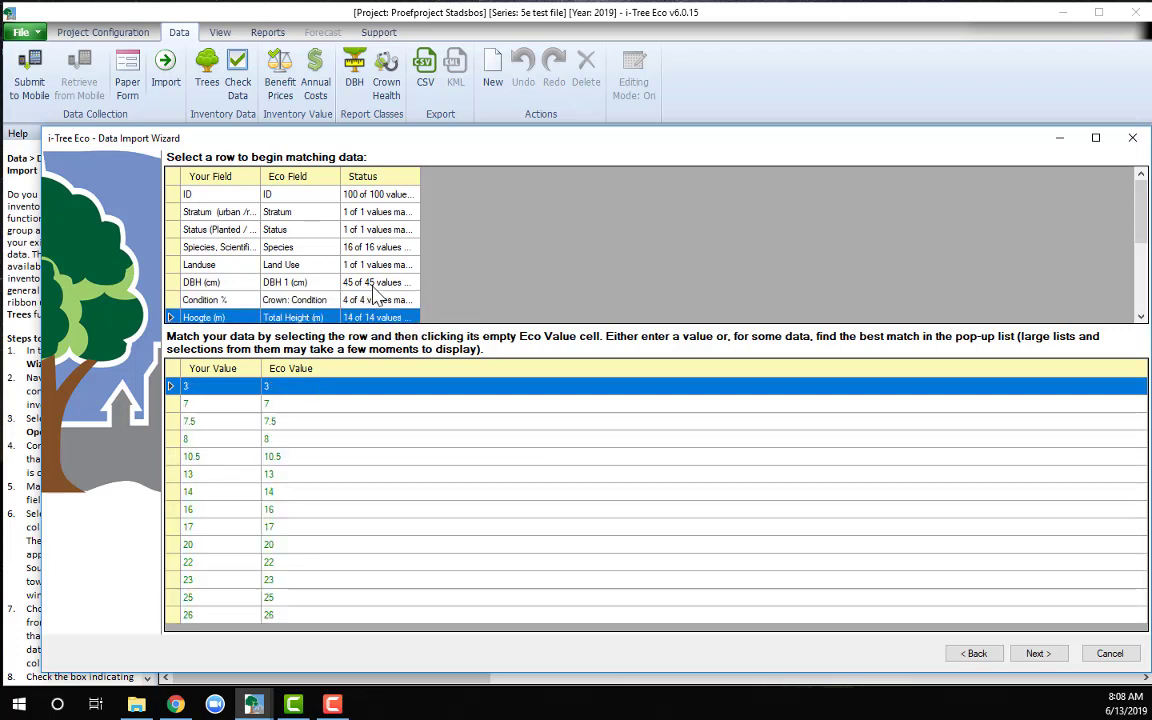
Check the matches for Crown top, Crown Base, crown diameter, Missing Crown % and Light sides.
left_click_drag(1147, 222, 1147, 280)
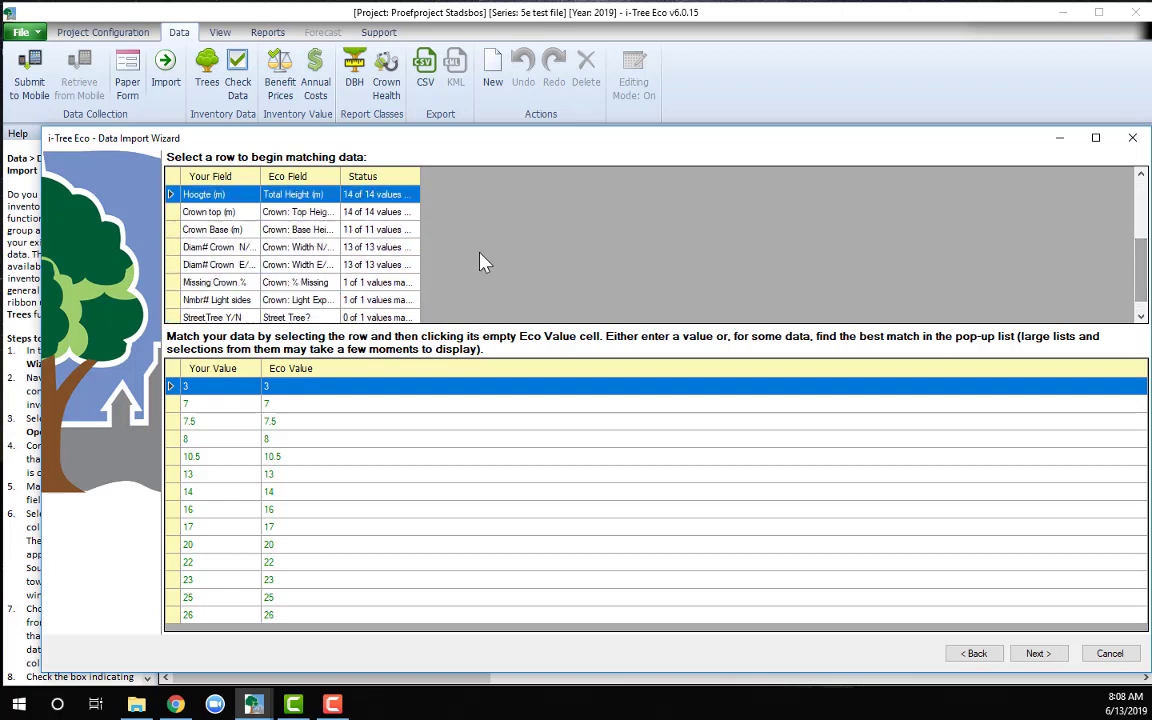
left_click(380, 212)
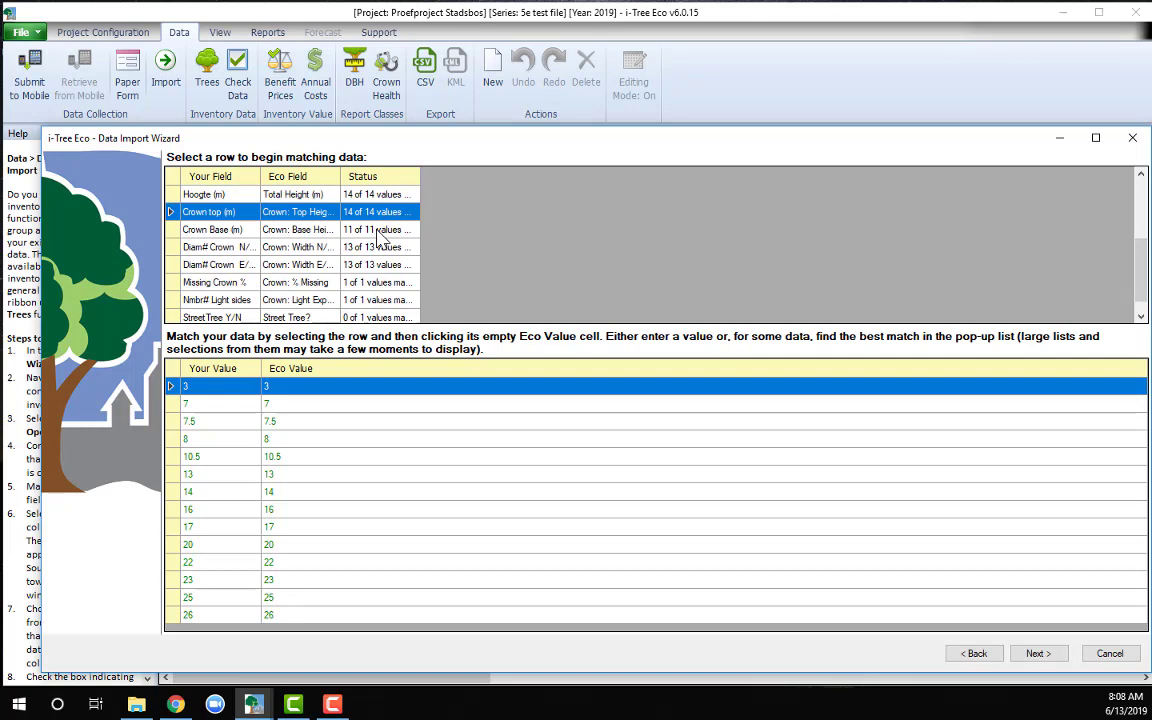
left_click(380, 232)
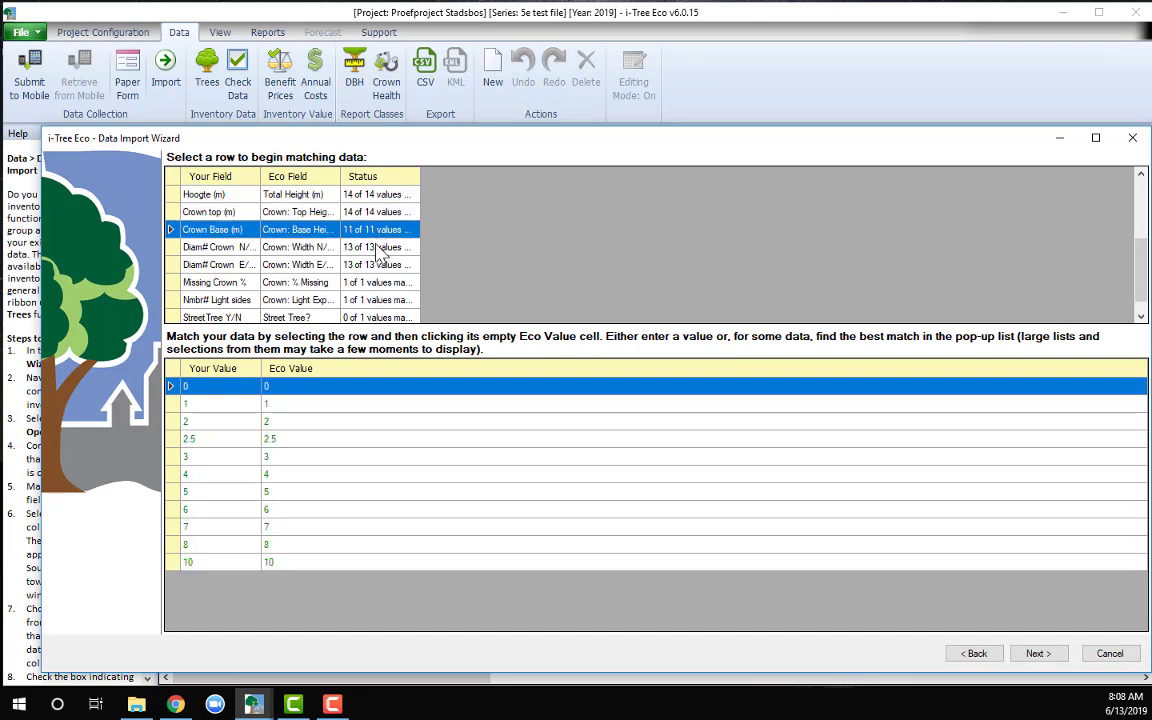
left_click(378, 248)
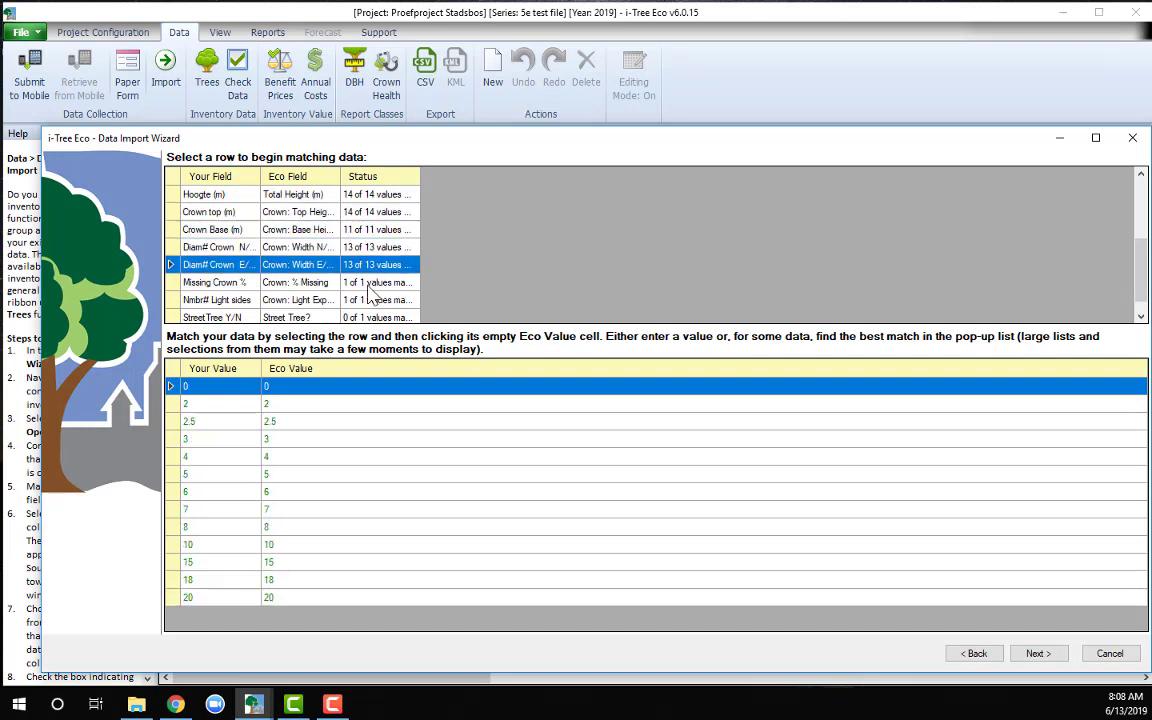
left_click(372, 284)
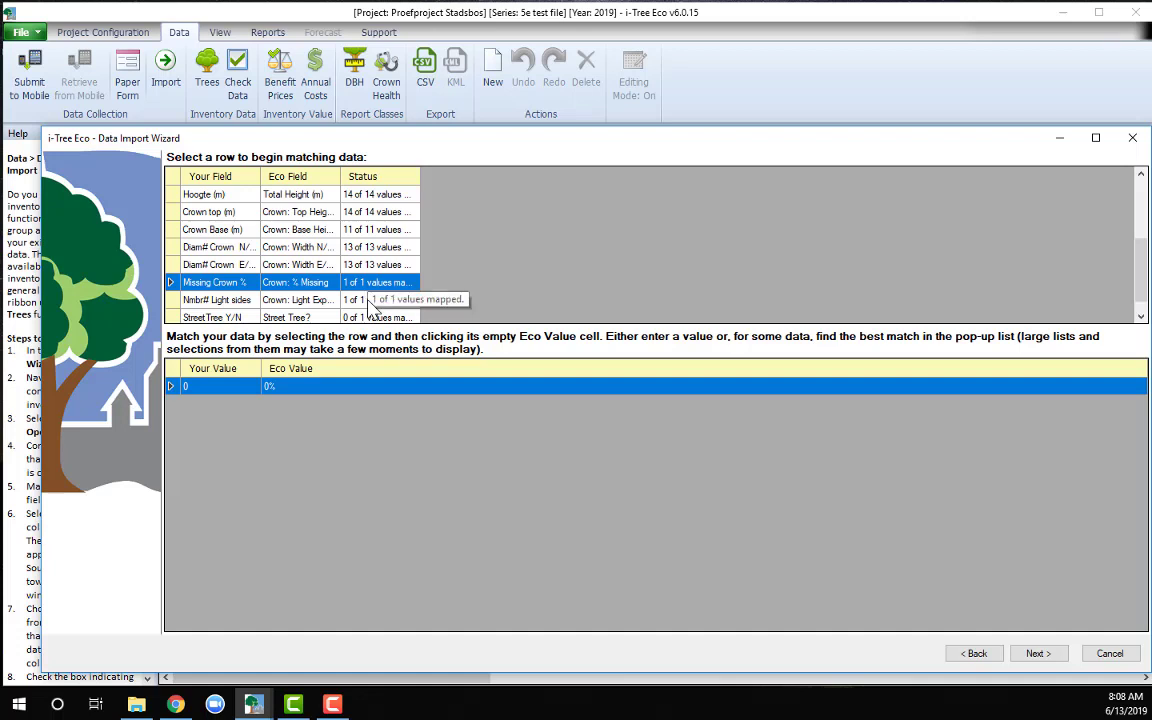
left_click(370, 302)
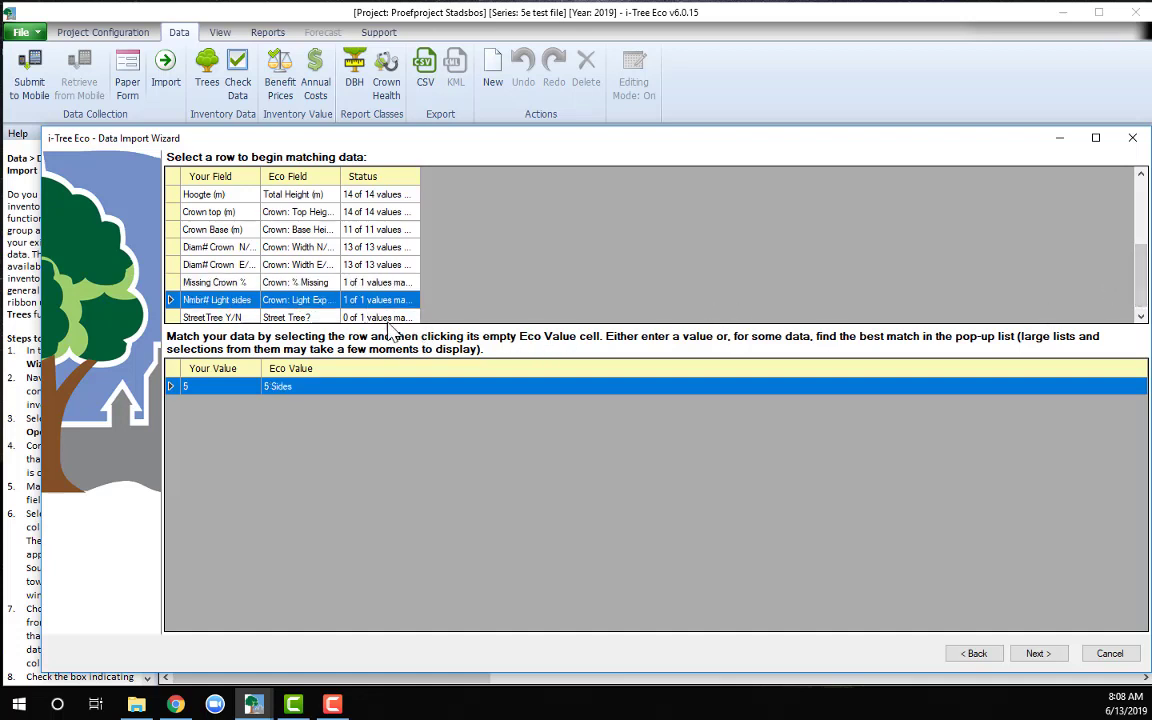
Match the Street Tree value No to No and advance to the 100-record import summary.
left_click(360, 318)
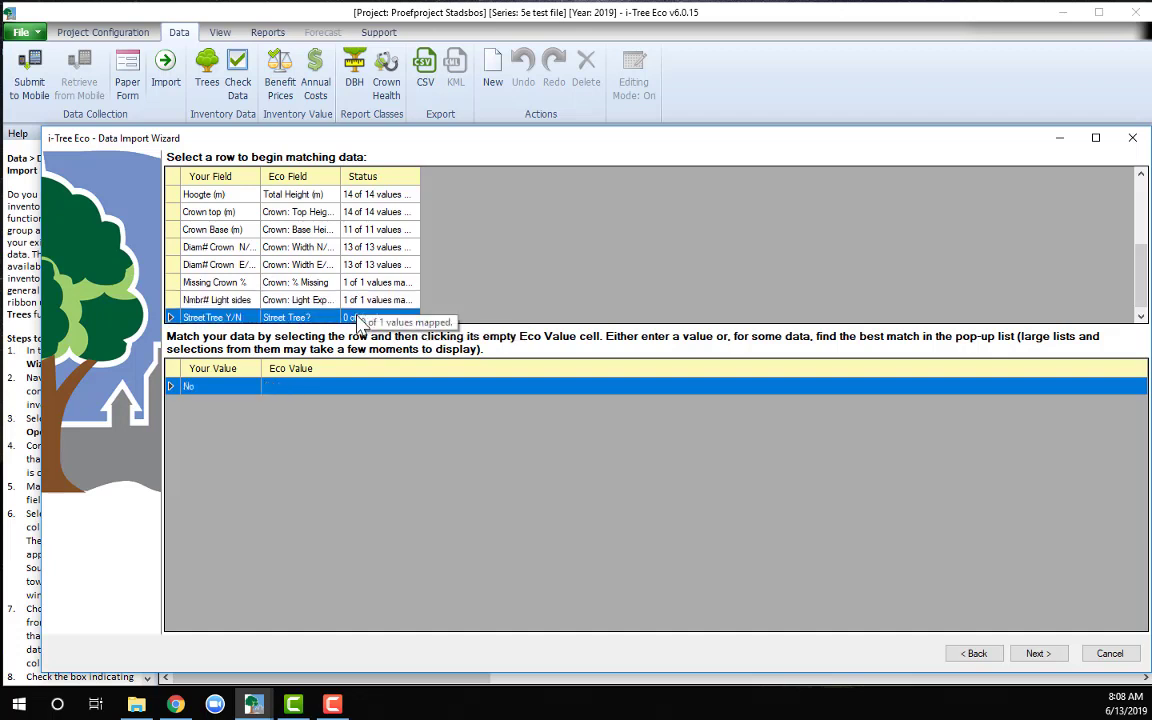
left_click(278, 392)
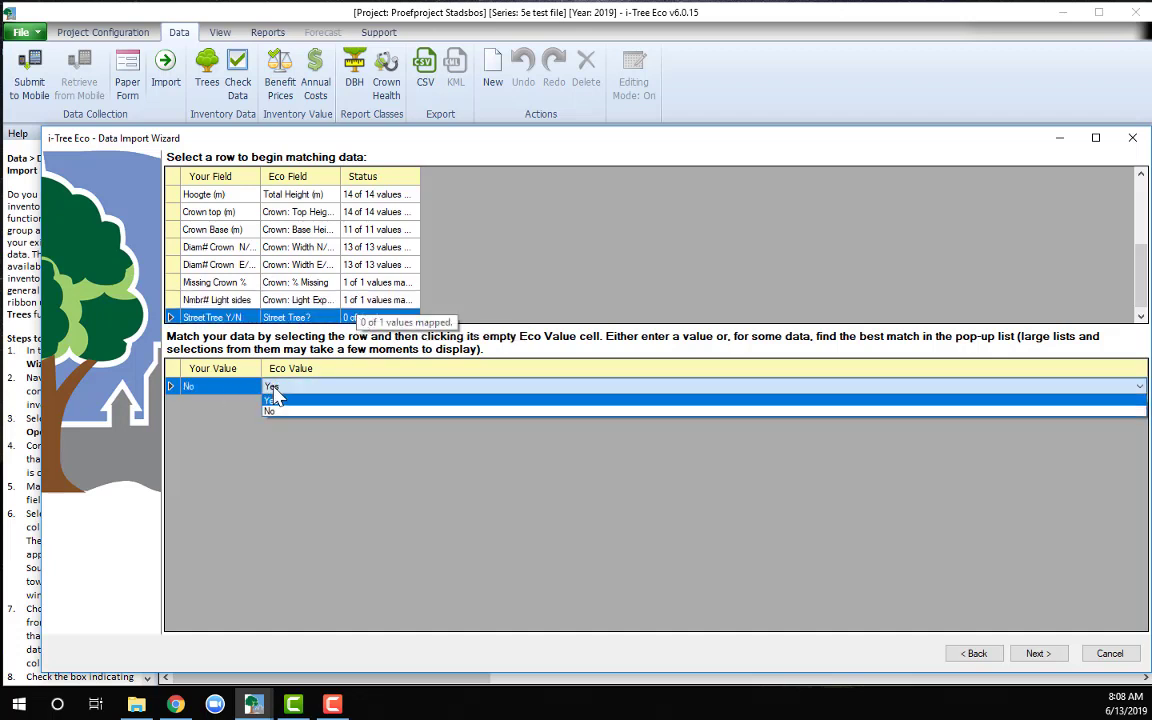
left_click(283, 405)
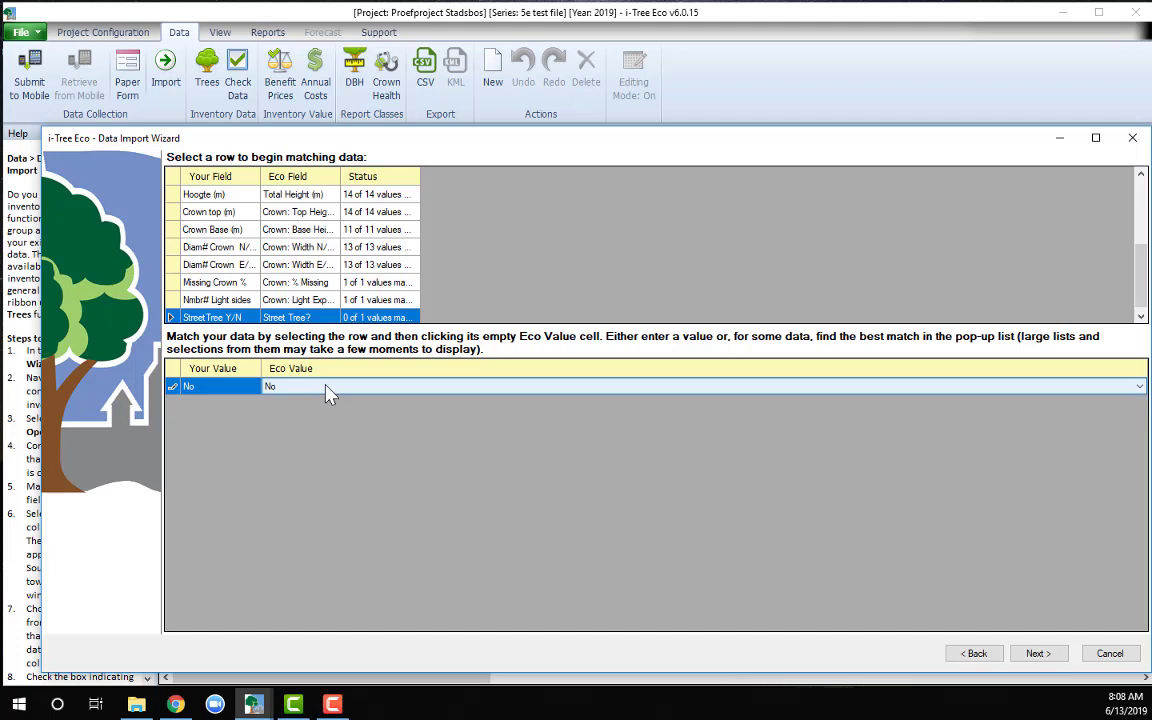
left_click(320, 299)
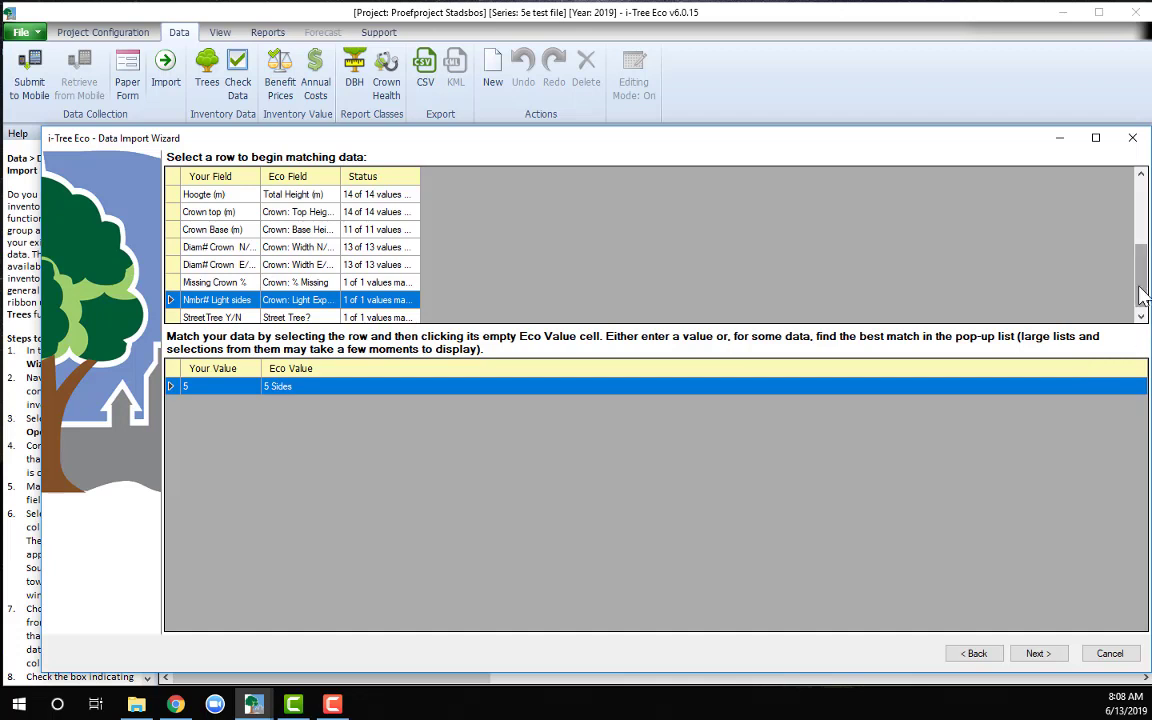
left_click_drag(1142, 293, 1144, 218)
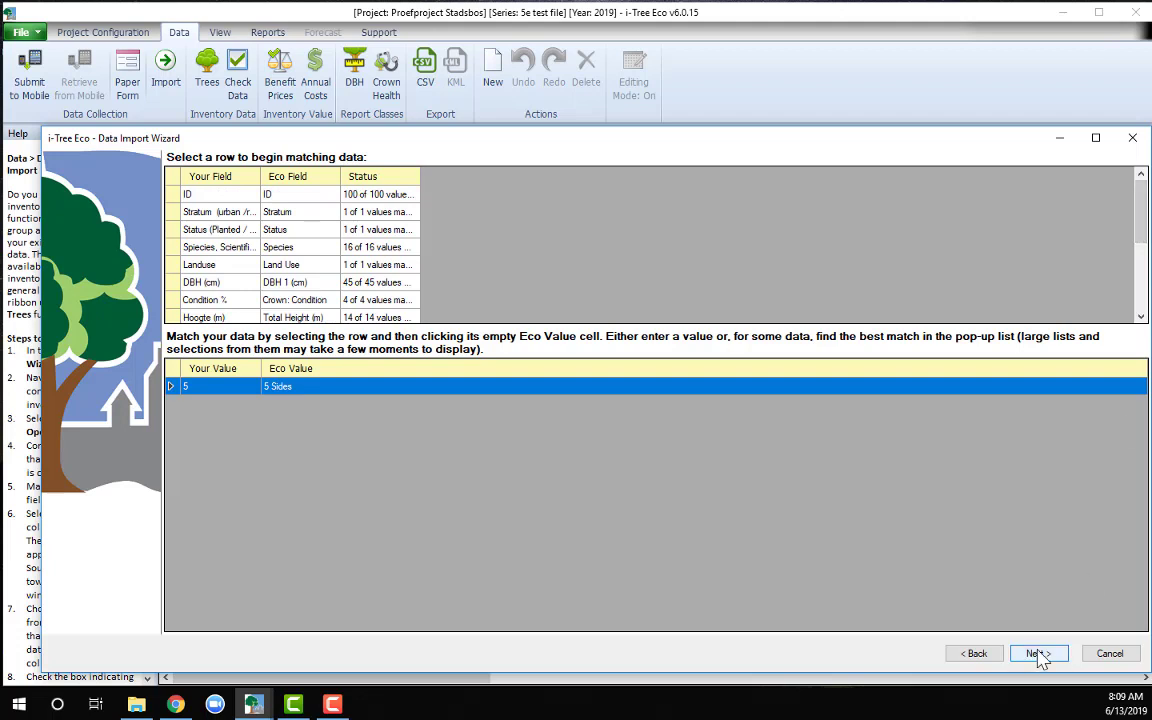
left_click(1038, 654)
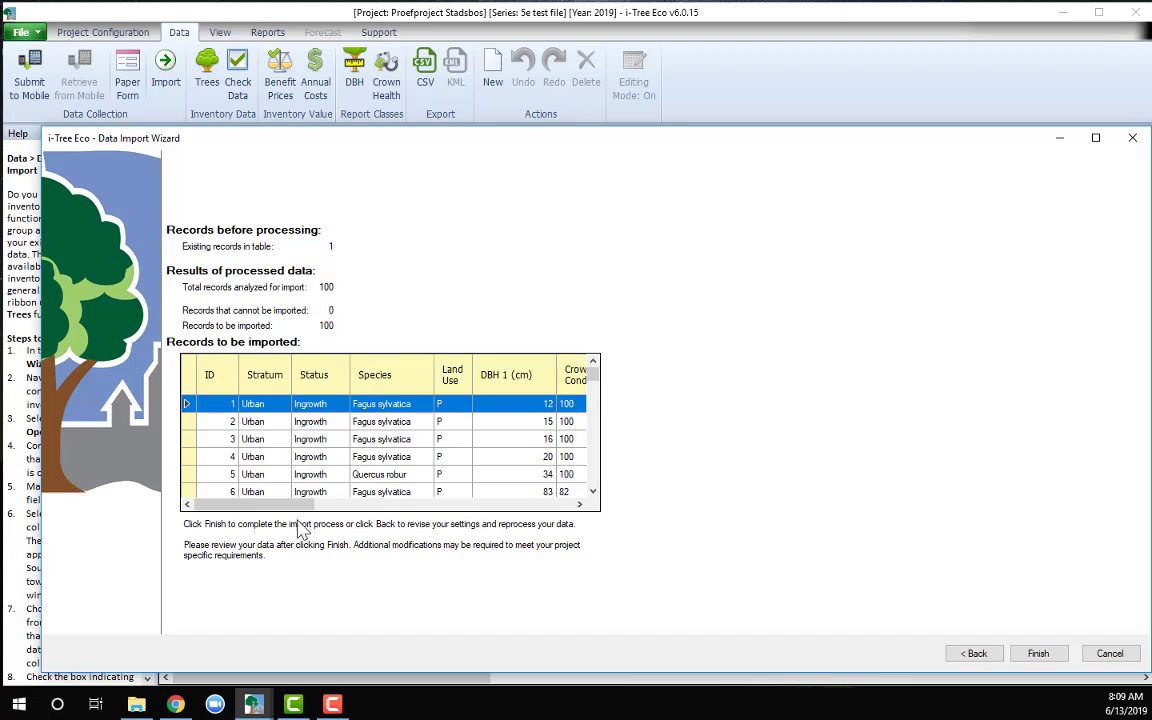
left_click_drag(297, 508, 242, 512)
left_click_drag(593, 372, 594, 489)
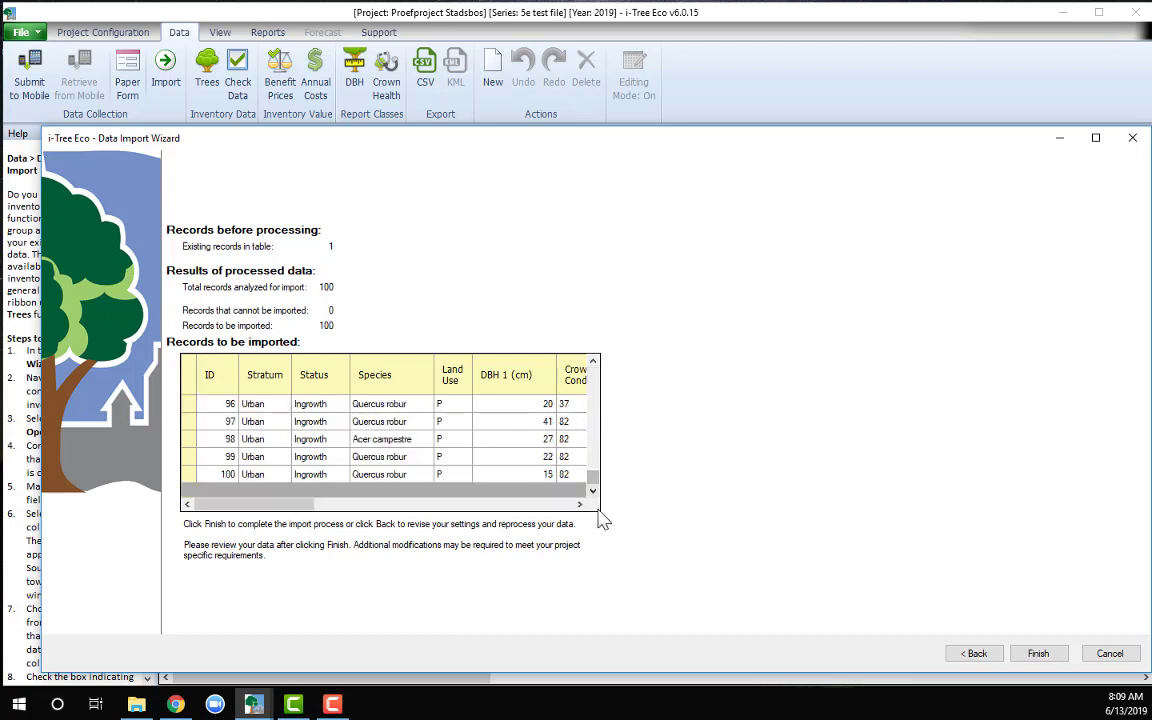
left_click_drag(300, 510, 216, 522)
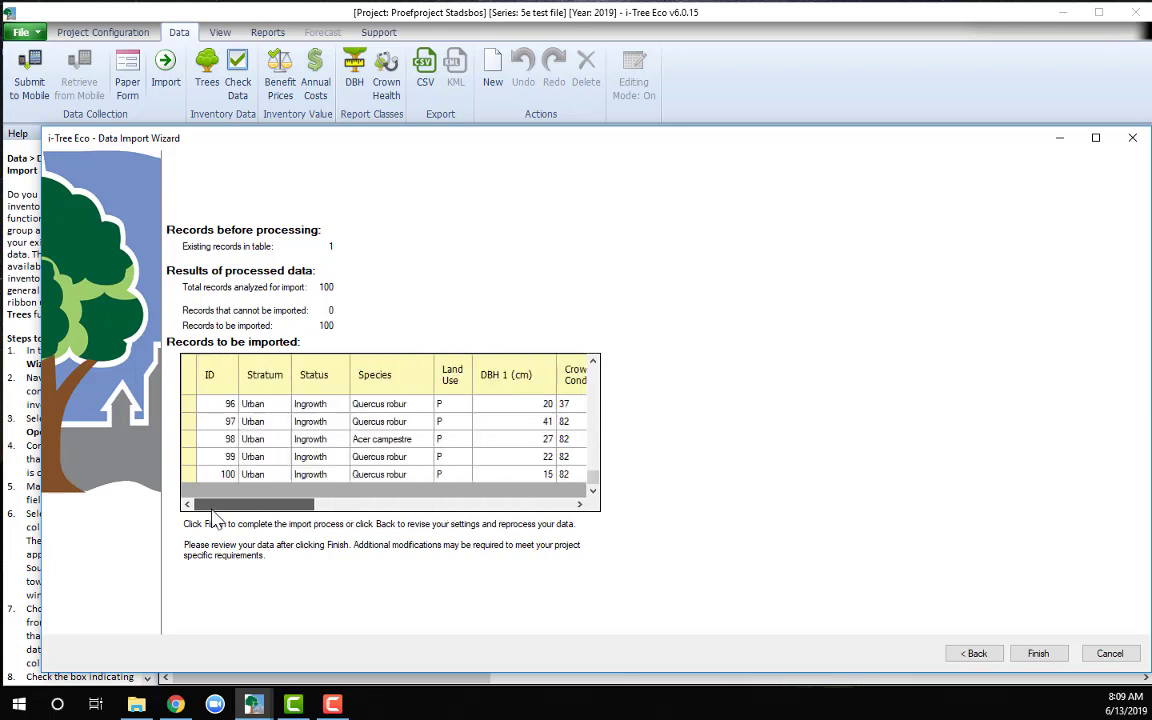
Finish the import and scroll the Trees table to check the imported IDs 8–105.
left_click(1046, 655)
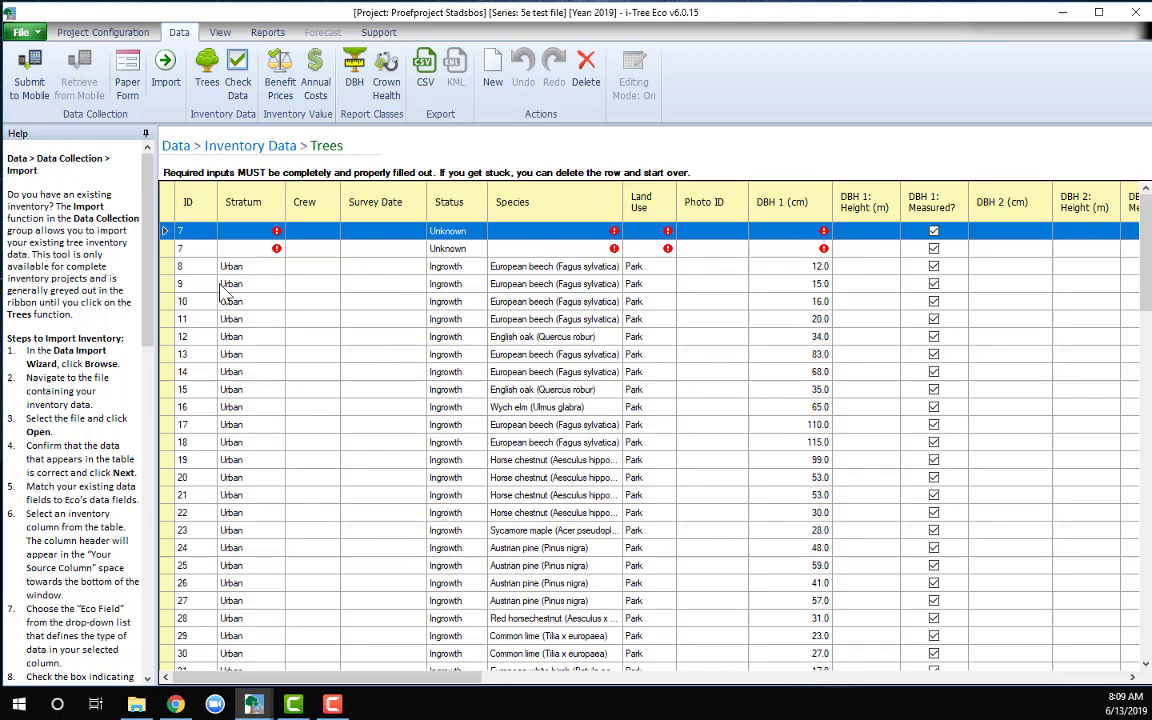
mouse_move(1147, 270)
left_mouse_down()
mouse_move(1148, 370)
mouse_move(1149, 248)
left_mouse_up()
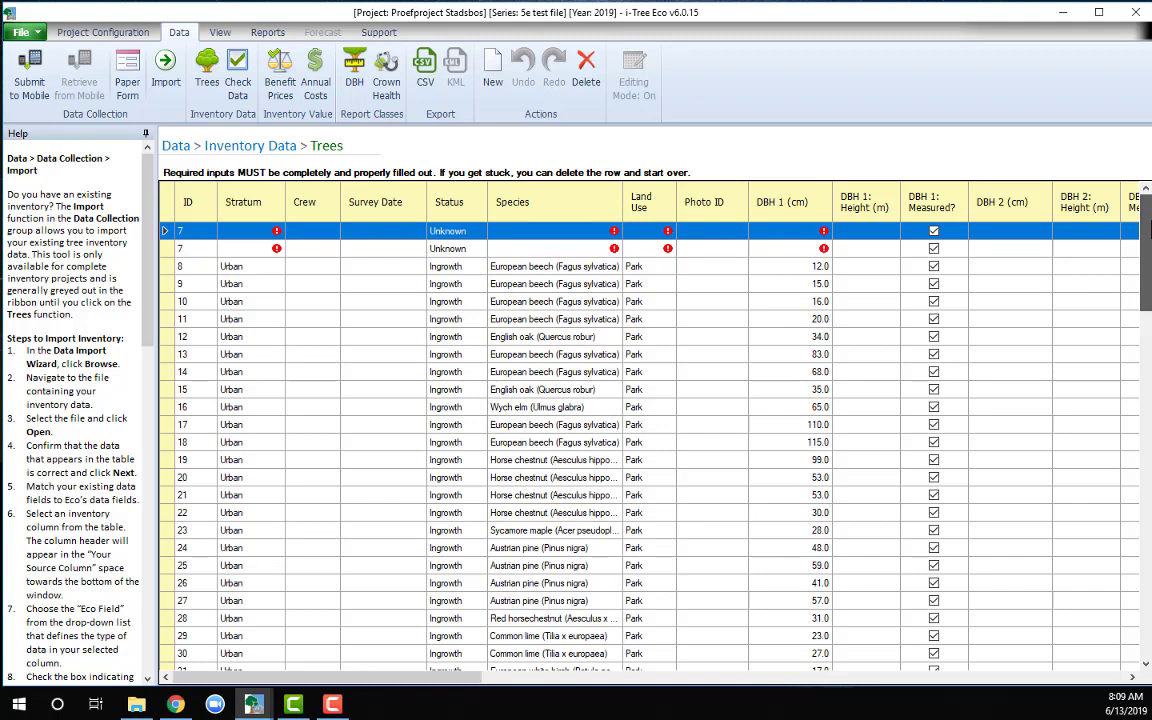
left_click_drag(1148, 230, 1148, 672)
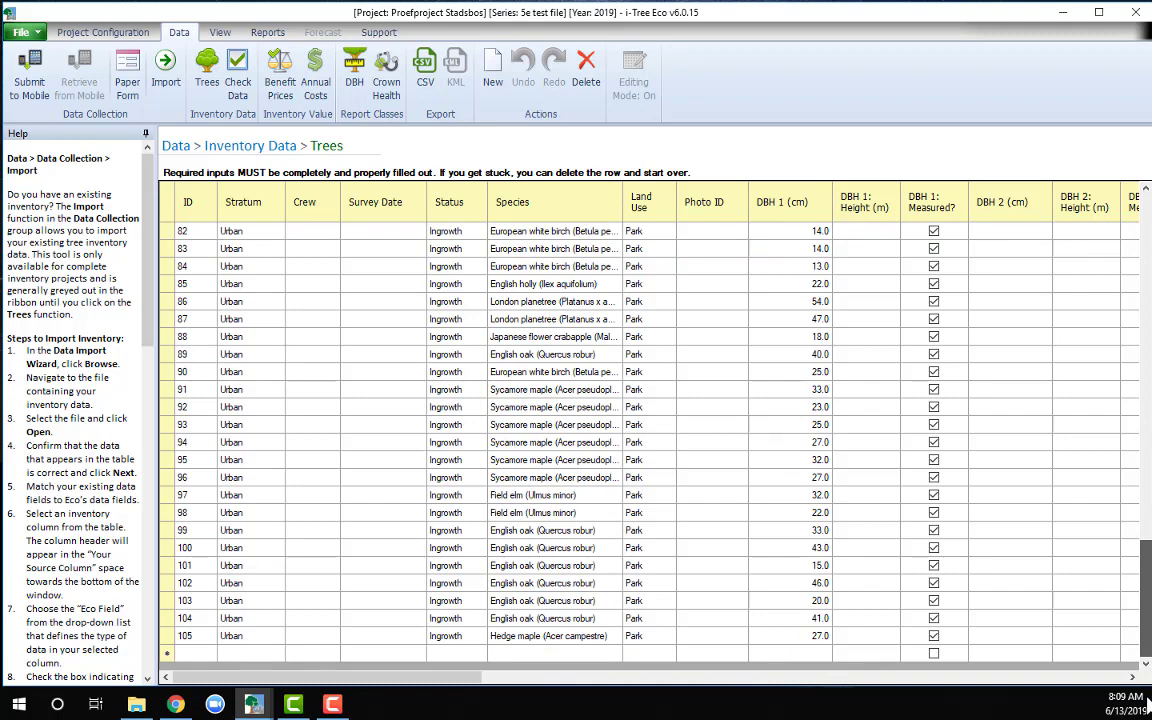
left_click_drag(1147, 600, 1147, 338)
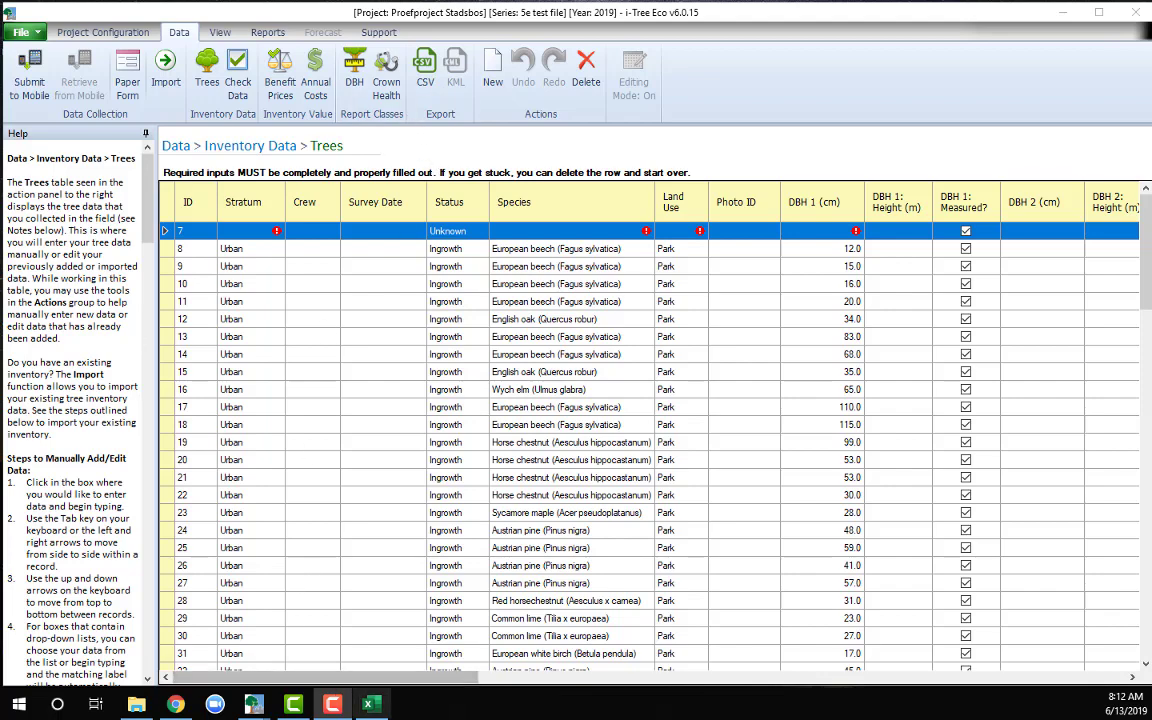
Glance at the Excel workbook, then minimize it to get back to i-Tree Eco's Trees table.
left_click(370, 704)
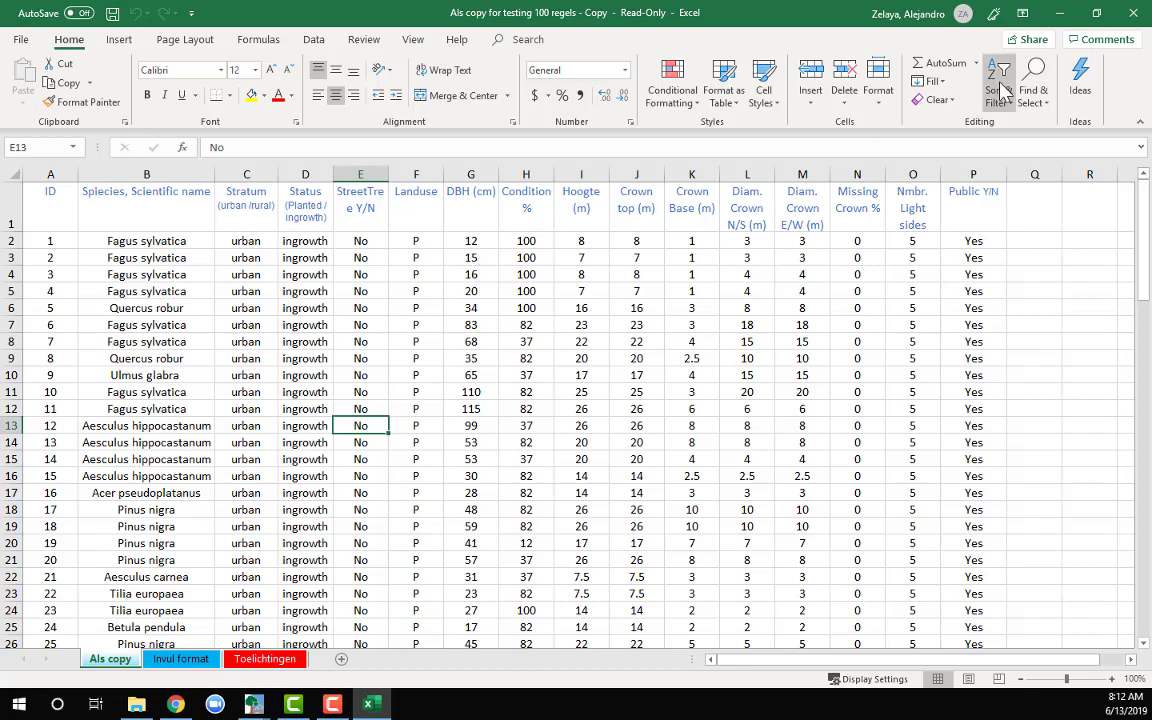
left_click(1066, 16)
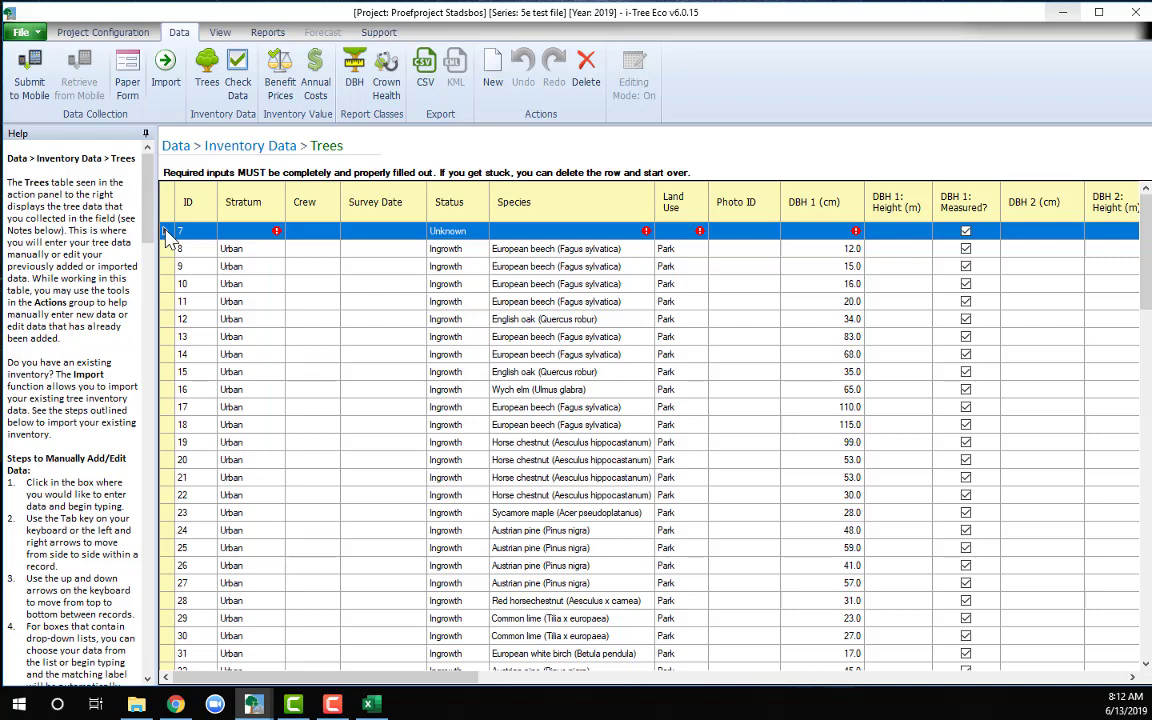
Delete blank record 7 and run Check Data, which flags tree 85; close the results unsaved.
left_click(587, 72)
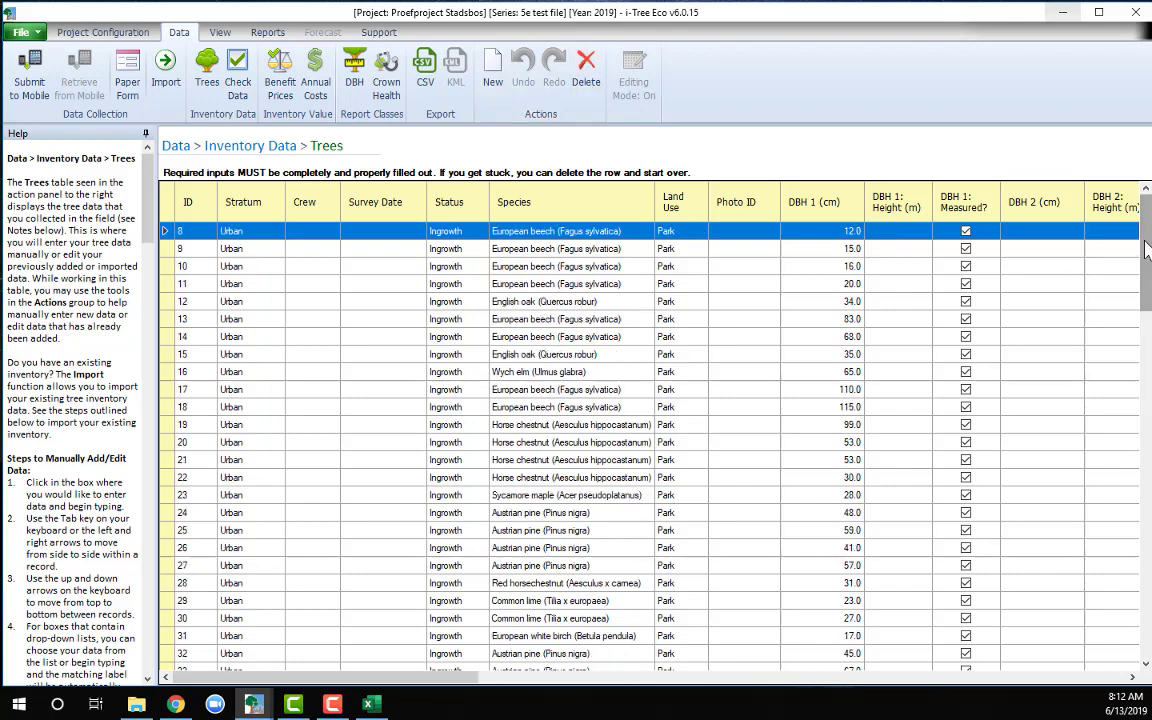
left_click_drag(1146, 258, 1150, 162)
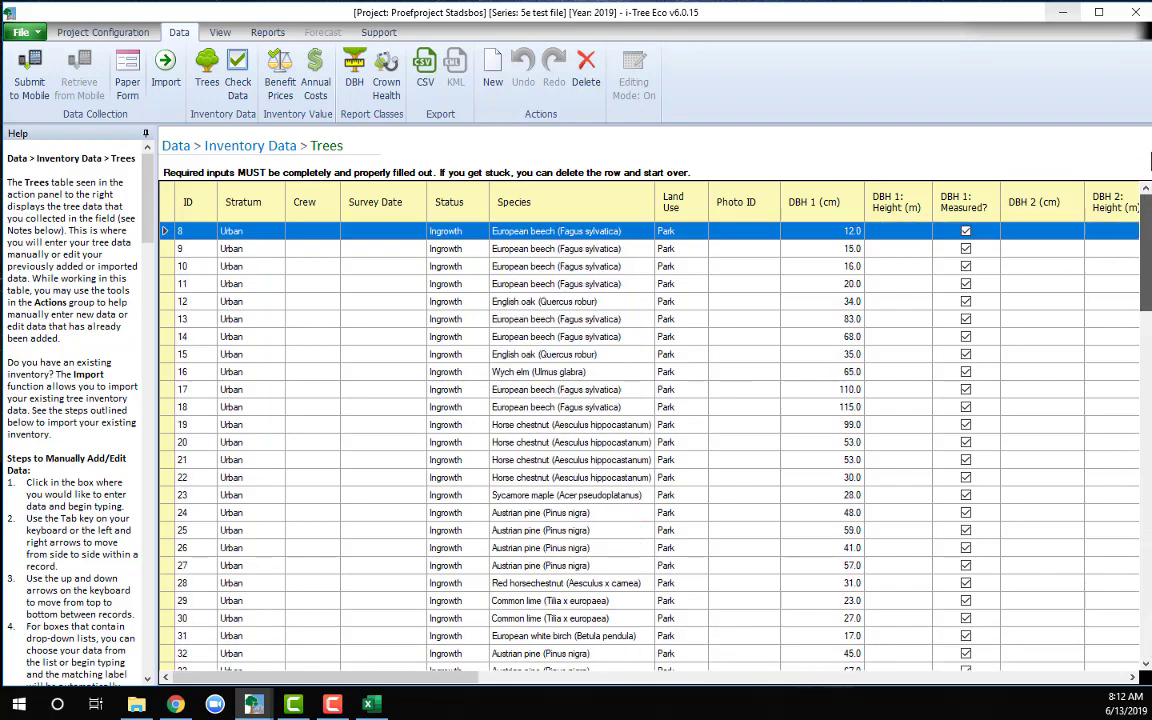
left_click(238, 80)
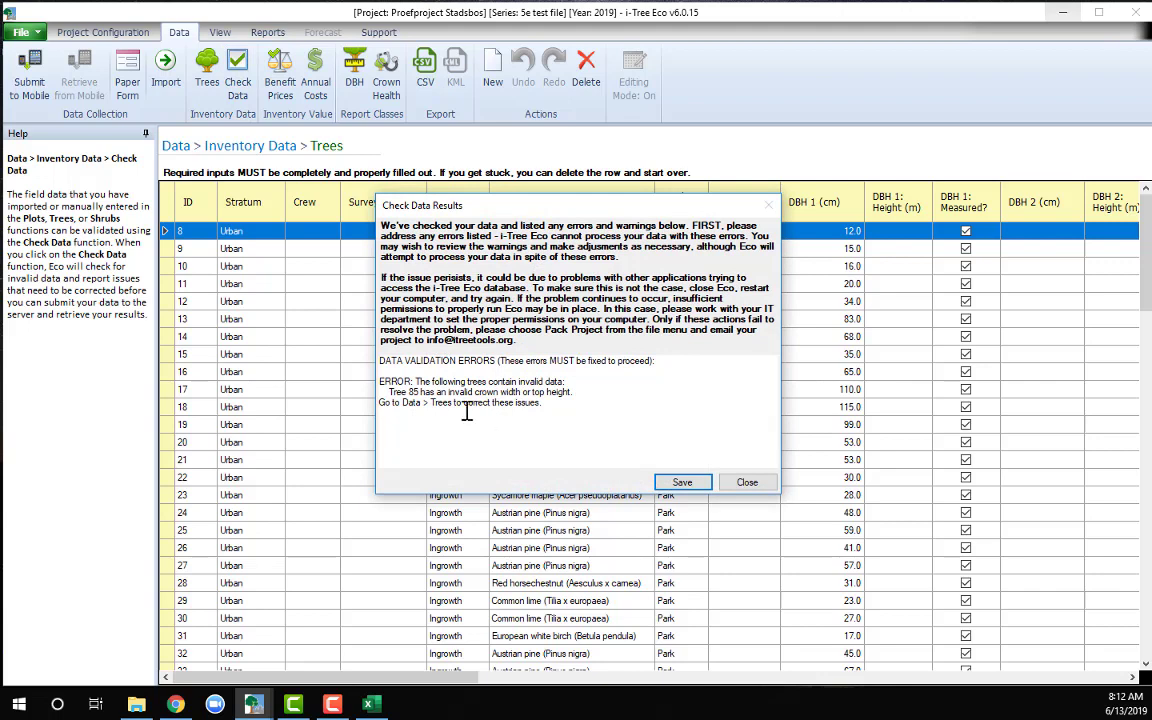
left_click(745, 483)
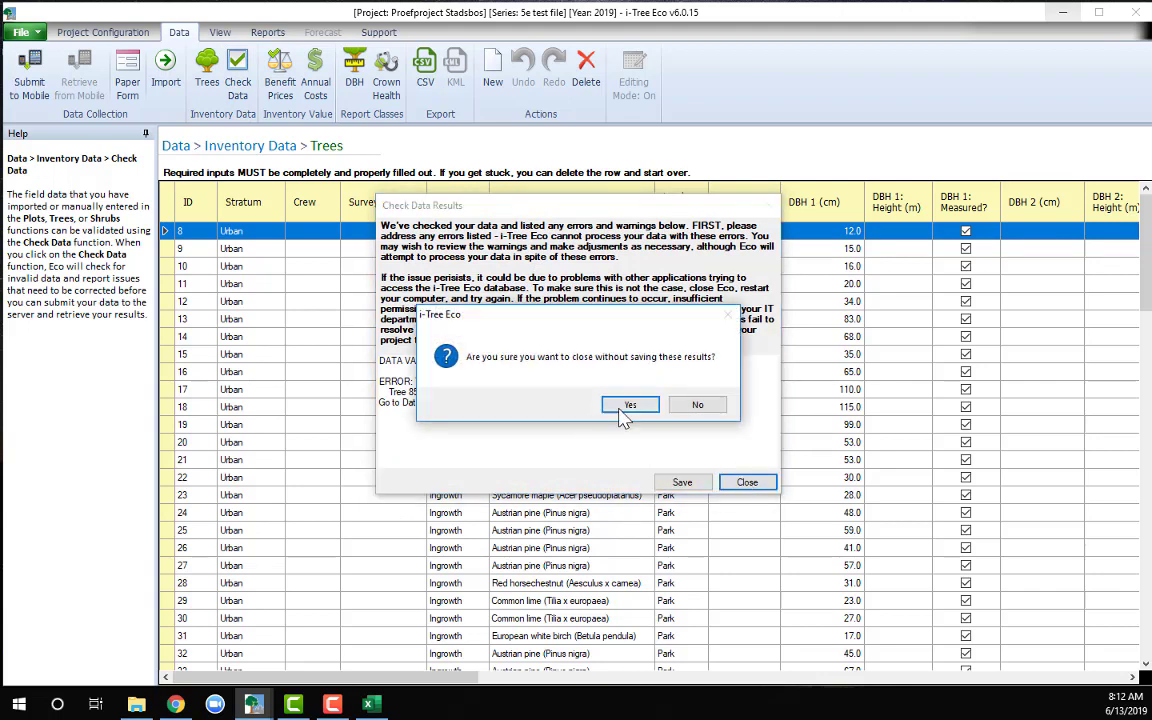
left_click(697, 406)
Collapse the Help panel, select tree 85's row and bring its flagged crown width columns into view.
scroll(305, 500, "down", 19)
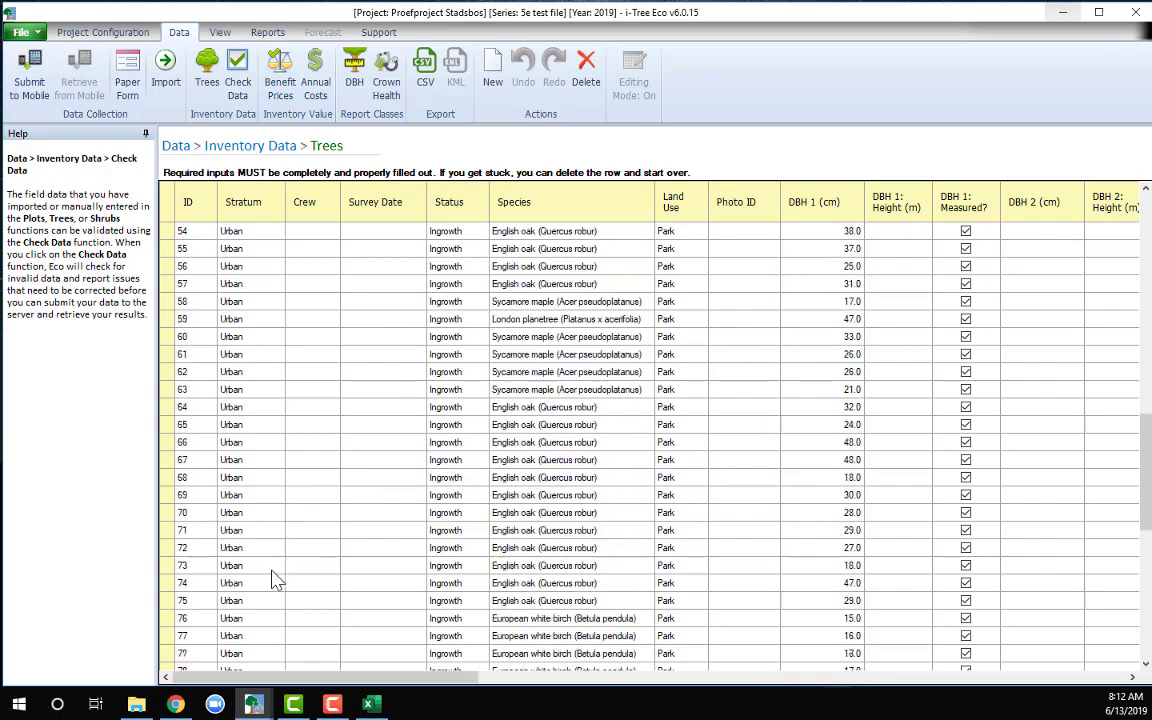
left_click(145, 134)
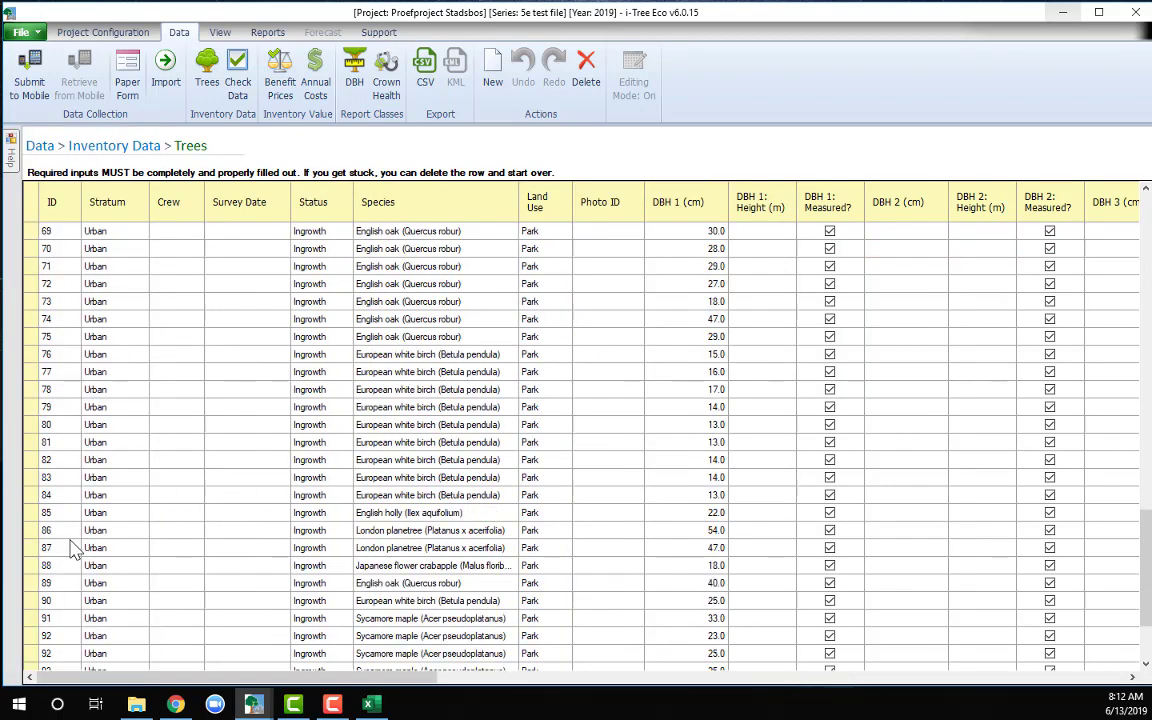
scroll(45, 480, "down", 4)
left_click(33, 372)
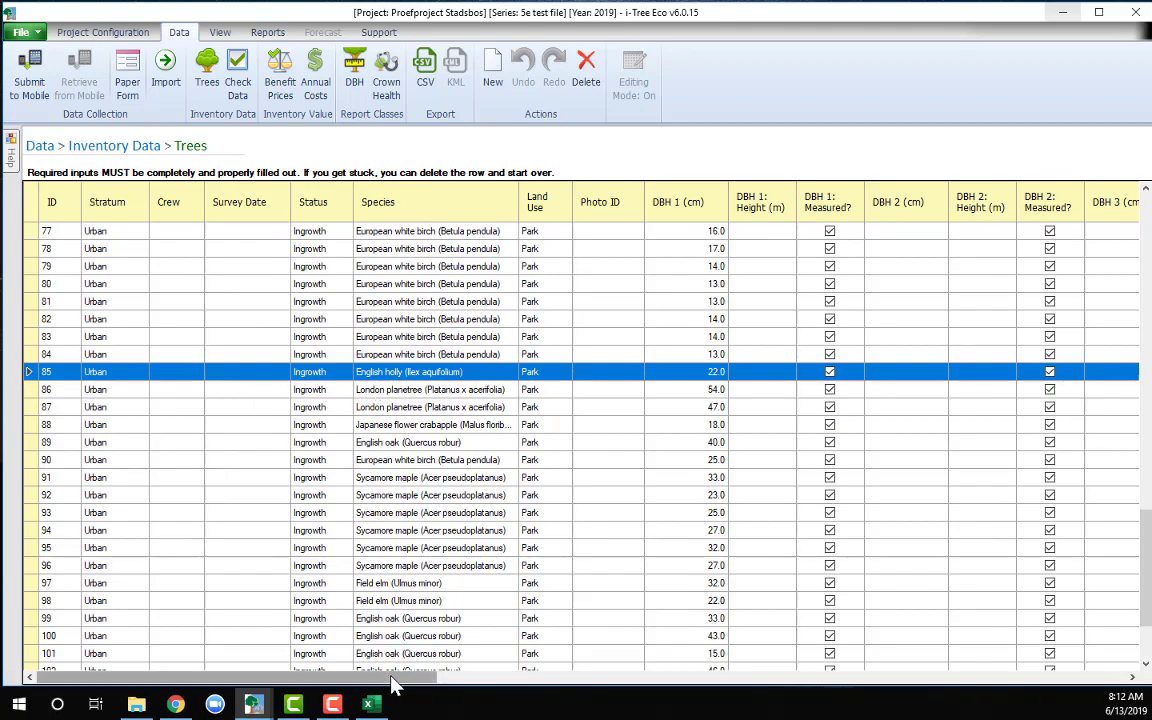
left_click_drag(393, 680, 1043, 696)
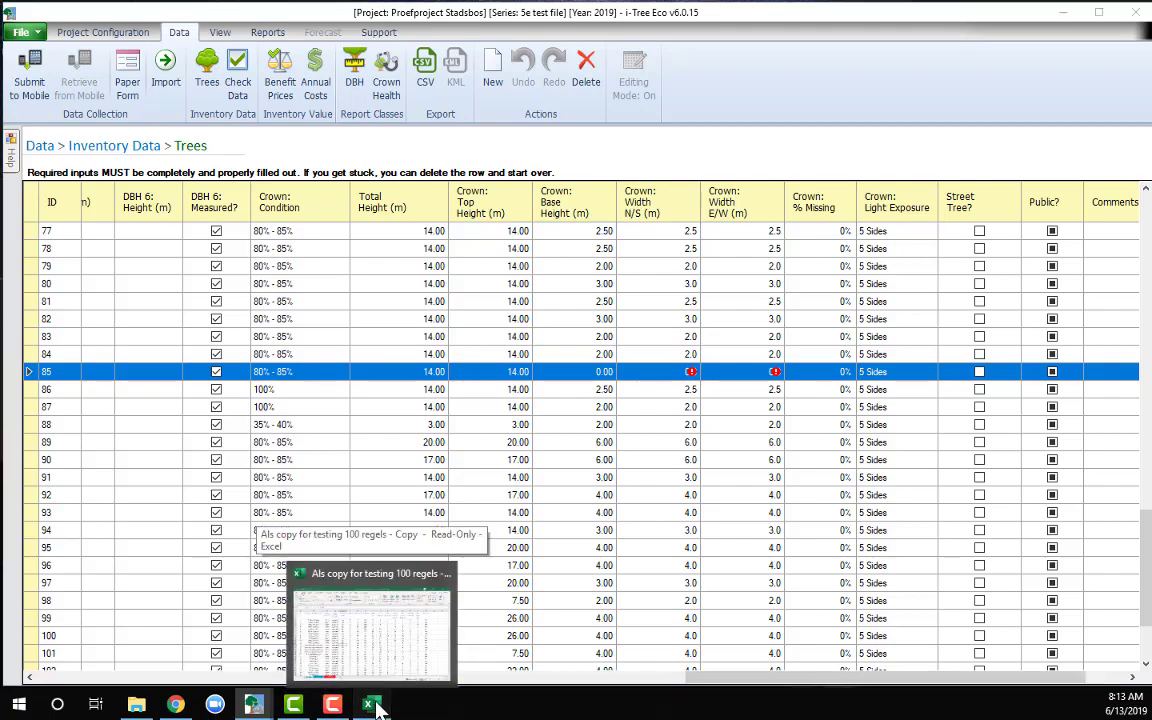
In Excel, select row 79: tree ID 78, Ilex aquifolium, with zero crown base and diameters.
left_click(336, 618)
scroll(206, 525, "down", 12)
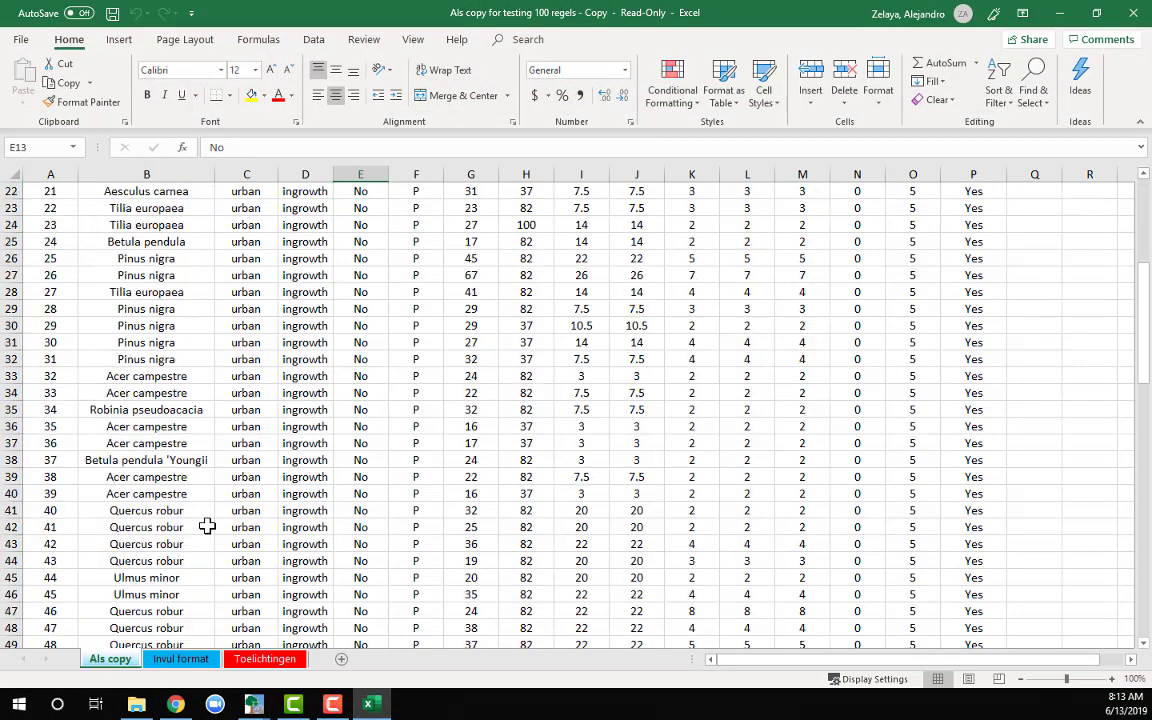
scroll(206, 525, "down", 11)
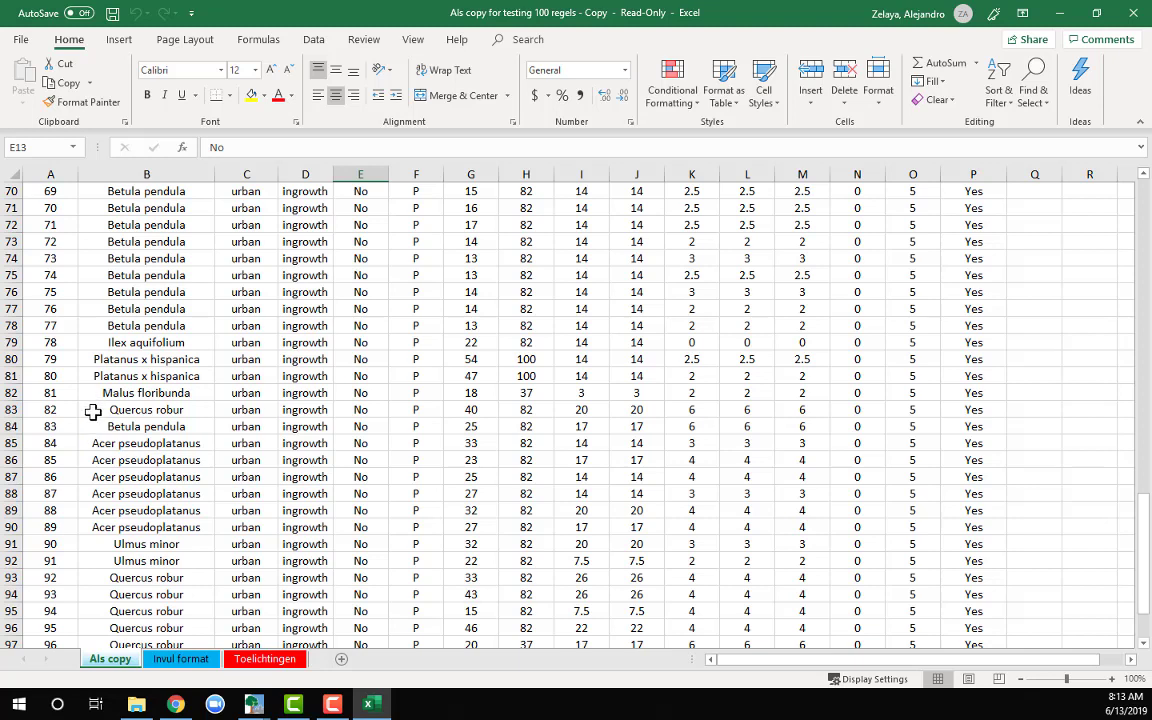
left_click(13, 342)
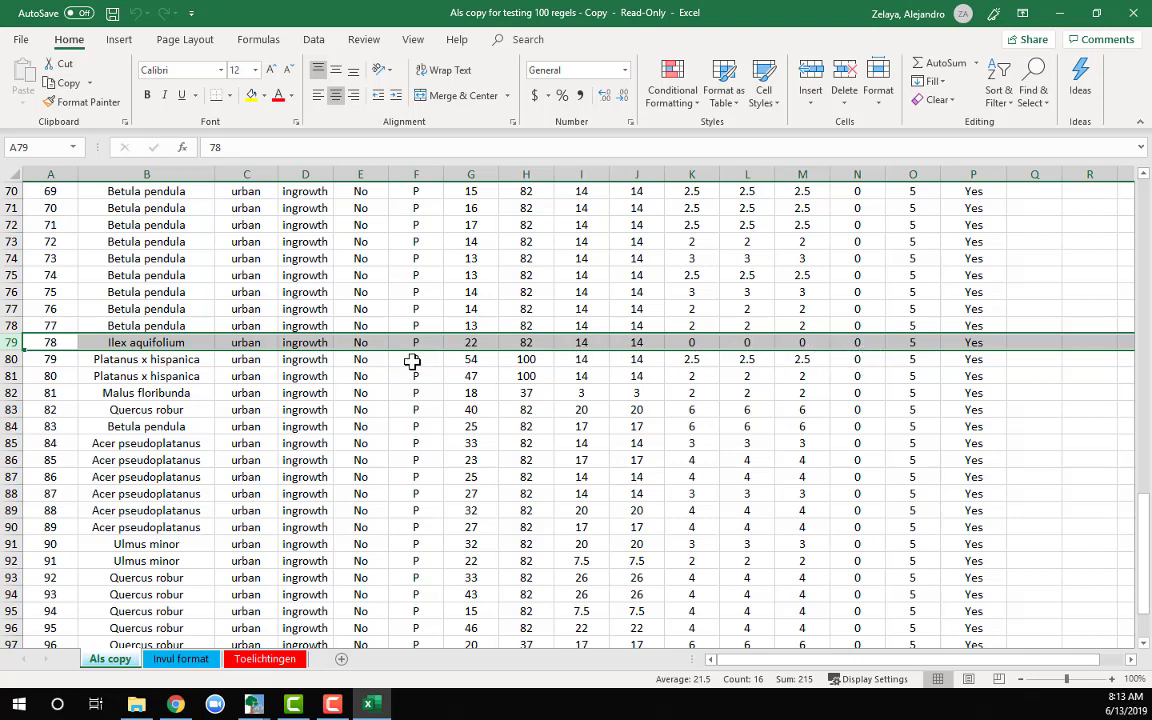
Back in i-Tree Eco, enter 2 for tree 85's N/S crown width and 2.0 for E/W.
left_click(1064, 13)
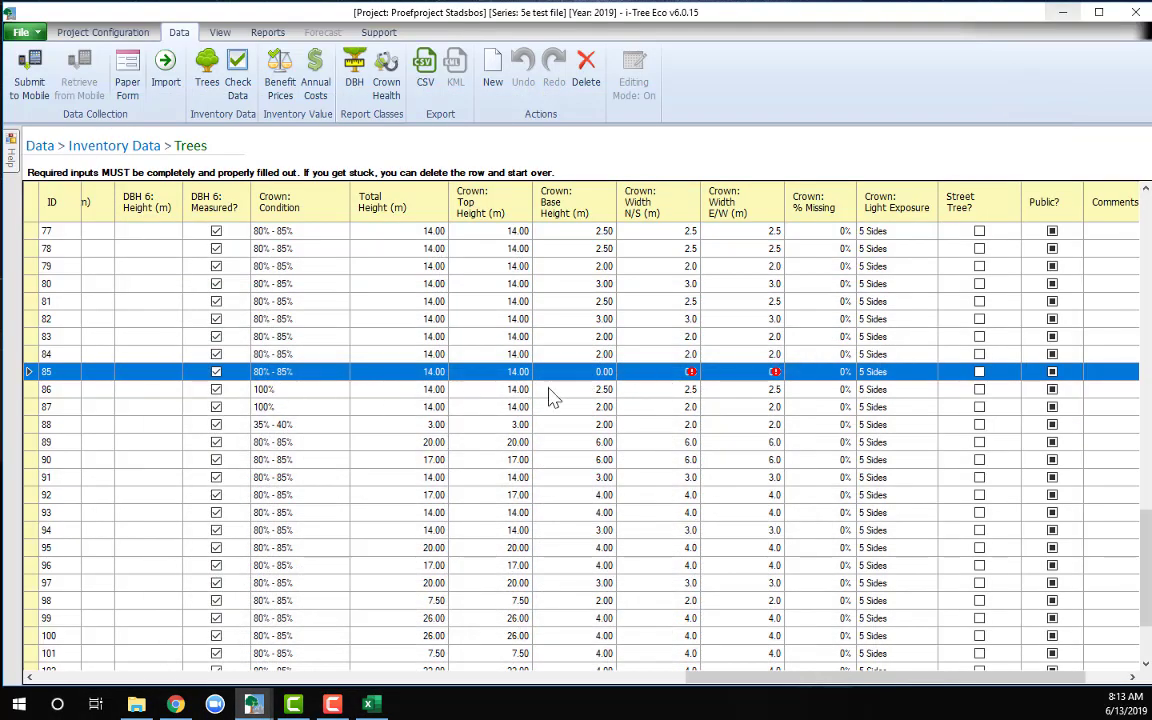
left_click(685, 372)
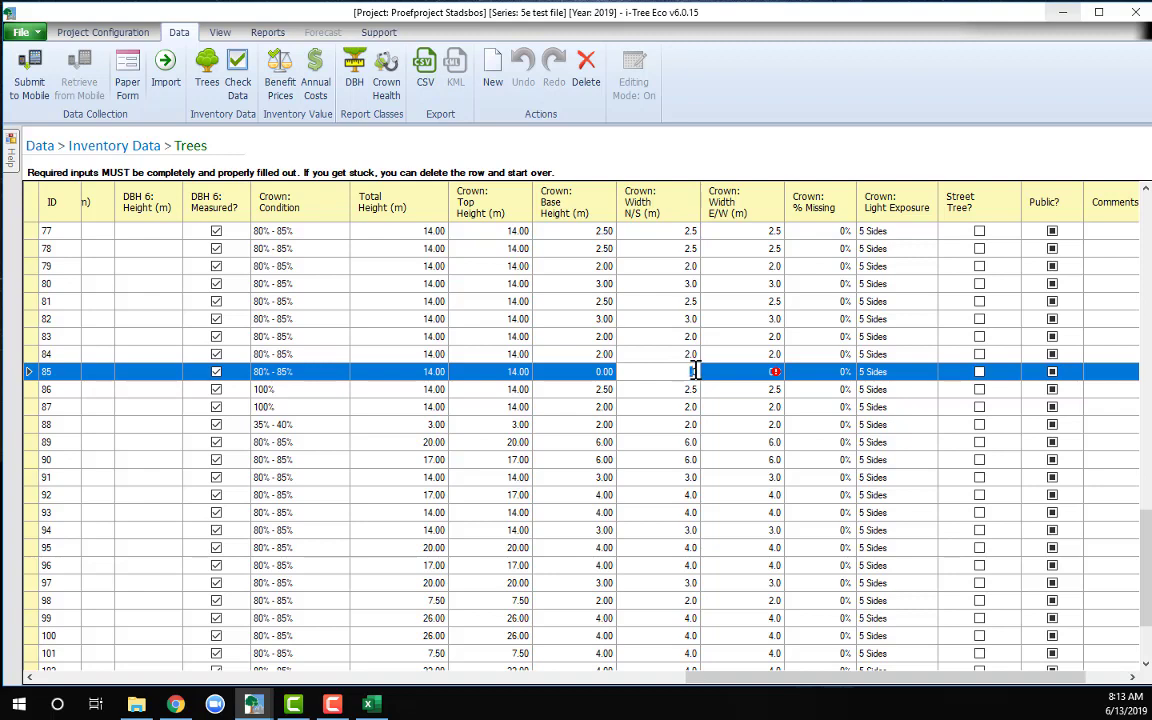
type("2")
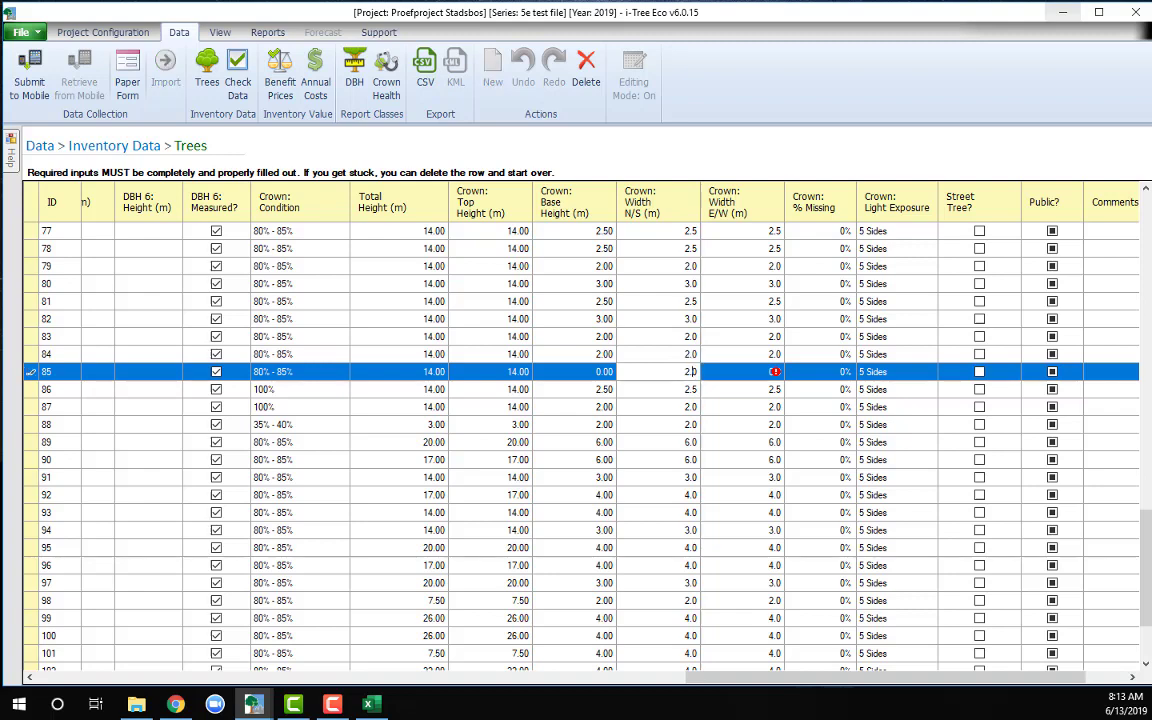
left_click(757, 373)
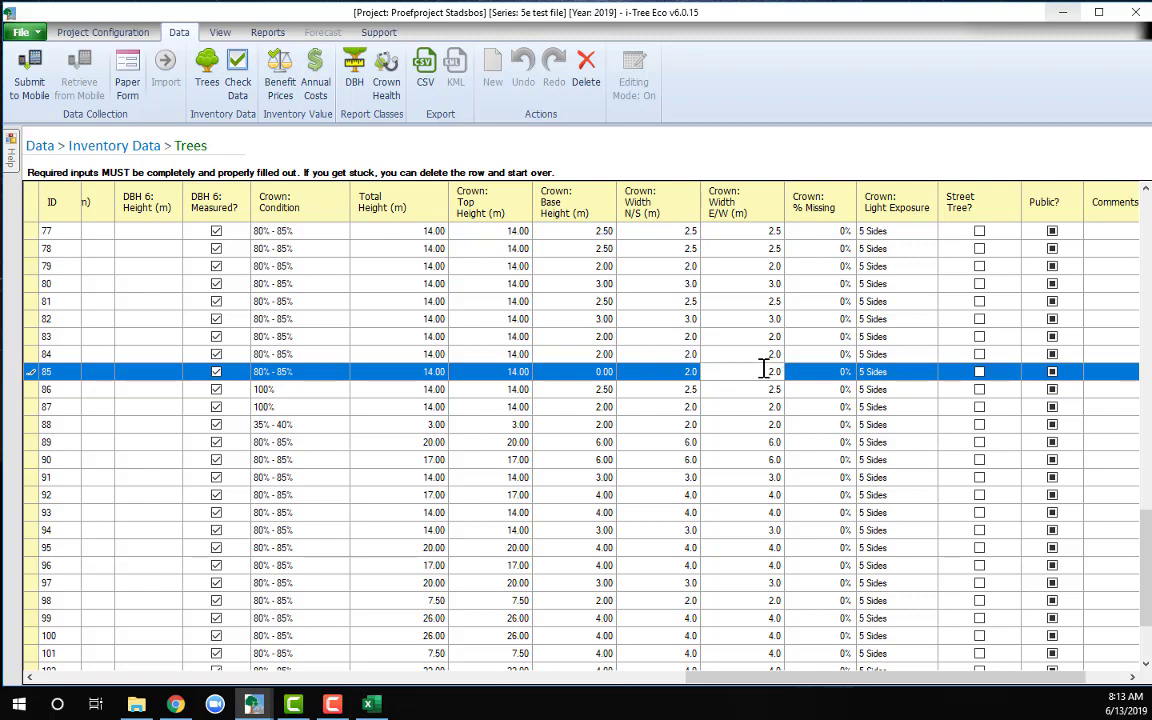
type("2.0")
key("Return")
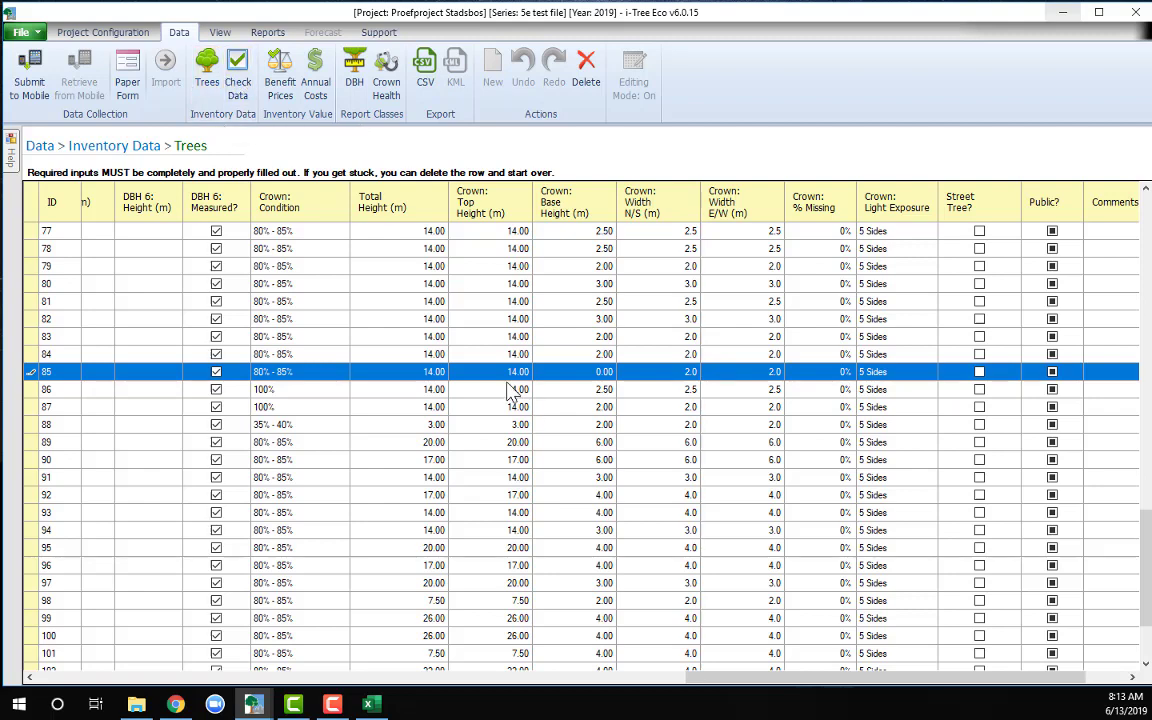
left_click(604, 372)
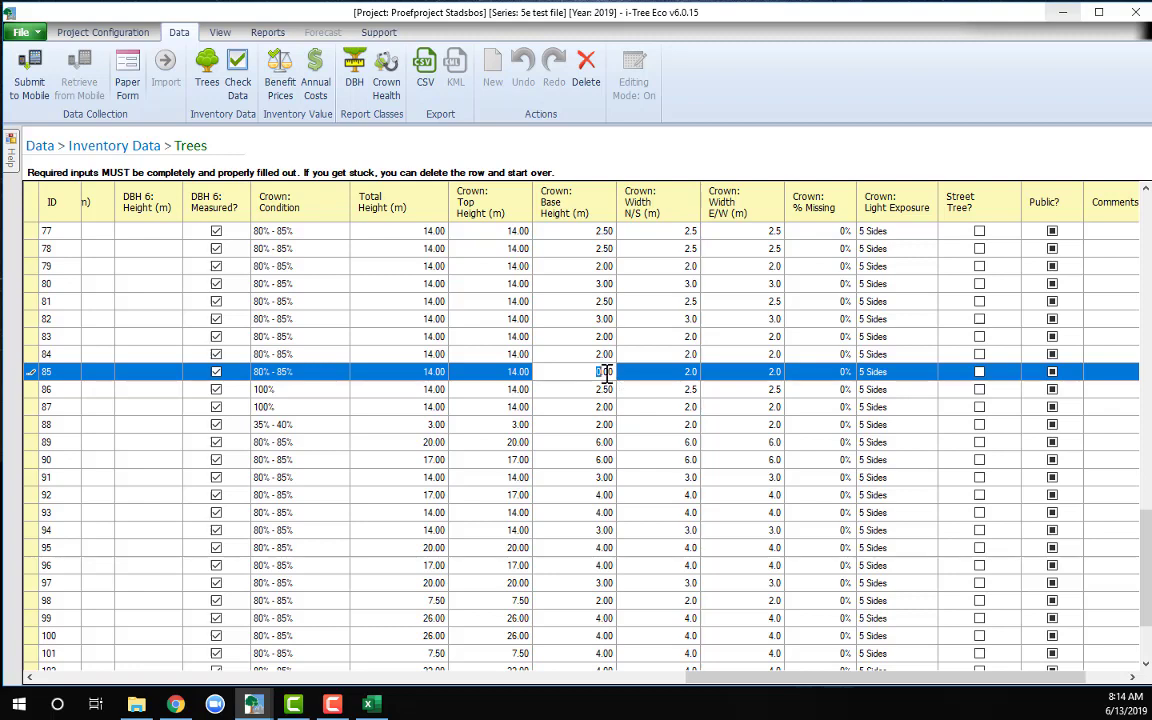
Rerun Check Data, acknowledge the no-errors message, and return to the Data tab via Project Configuration.
left_click(232, 88)
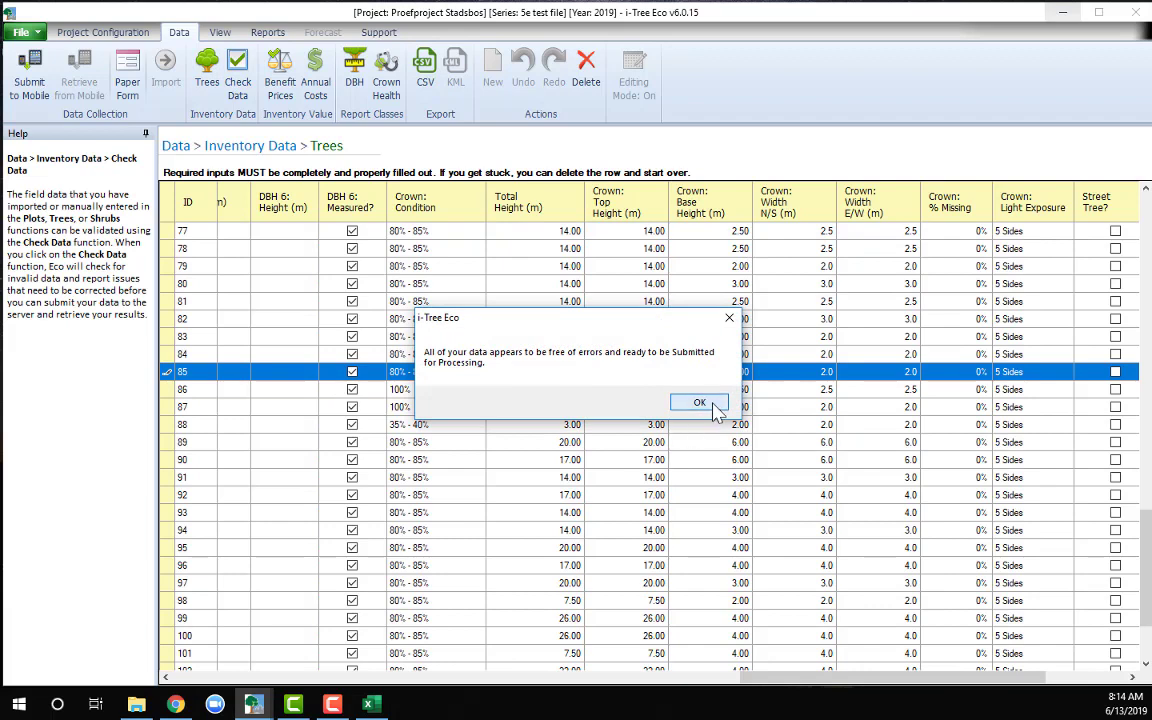
left_click(699, 403)
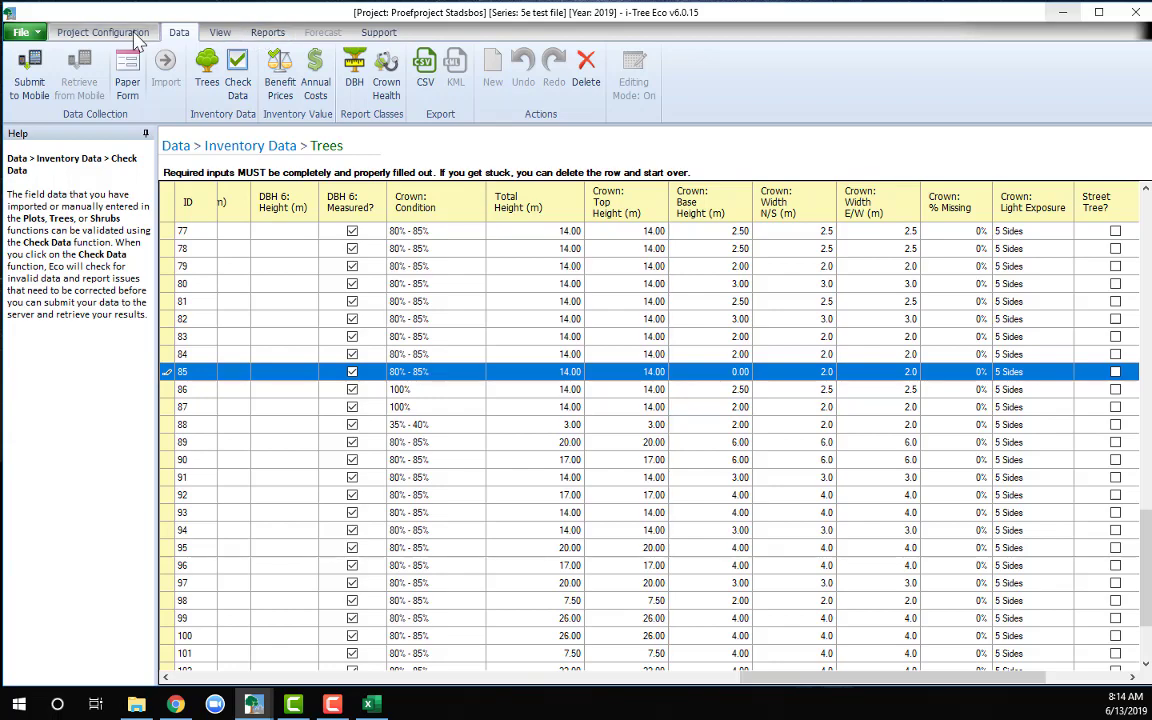
left_click(103, 32)
left_click(178, 34)
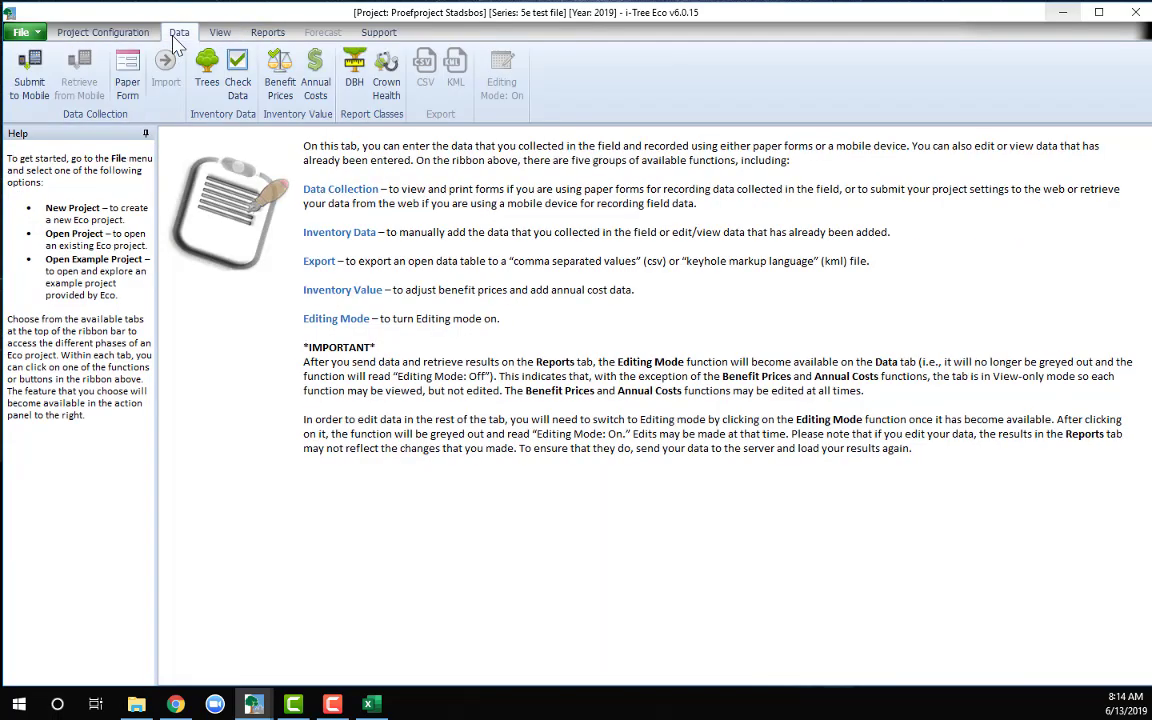
left_click(267, 32)
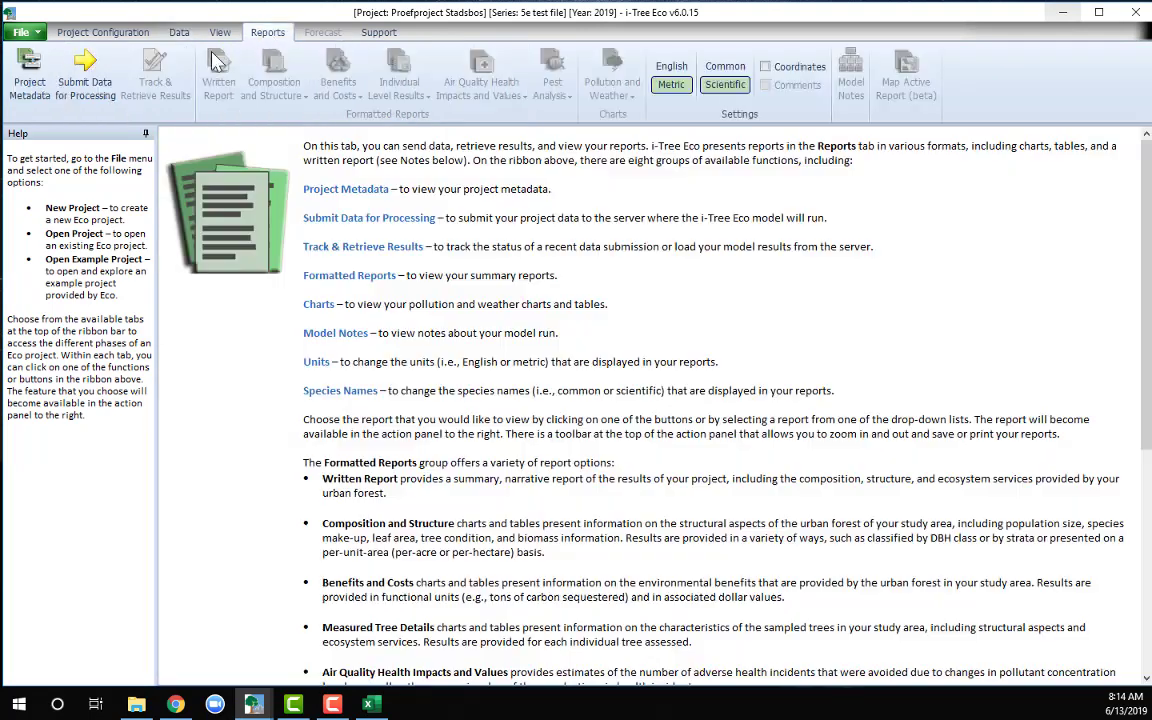
left_click(30, 75)
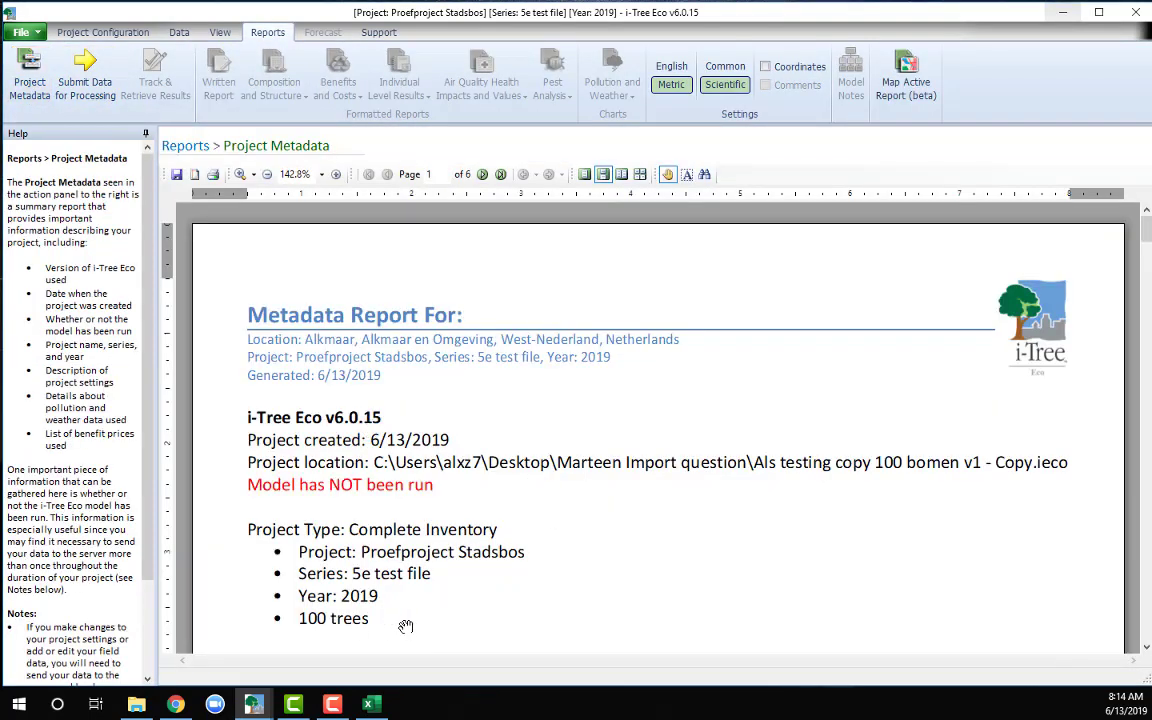
scroll(400, 625, "down", 3)
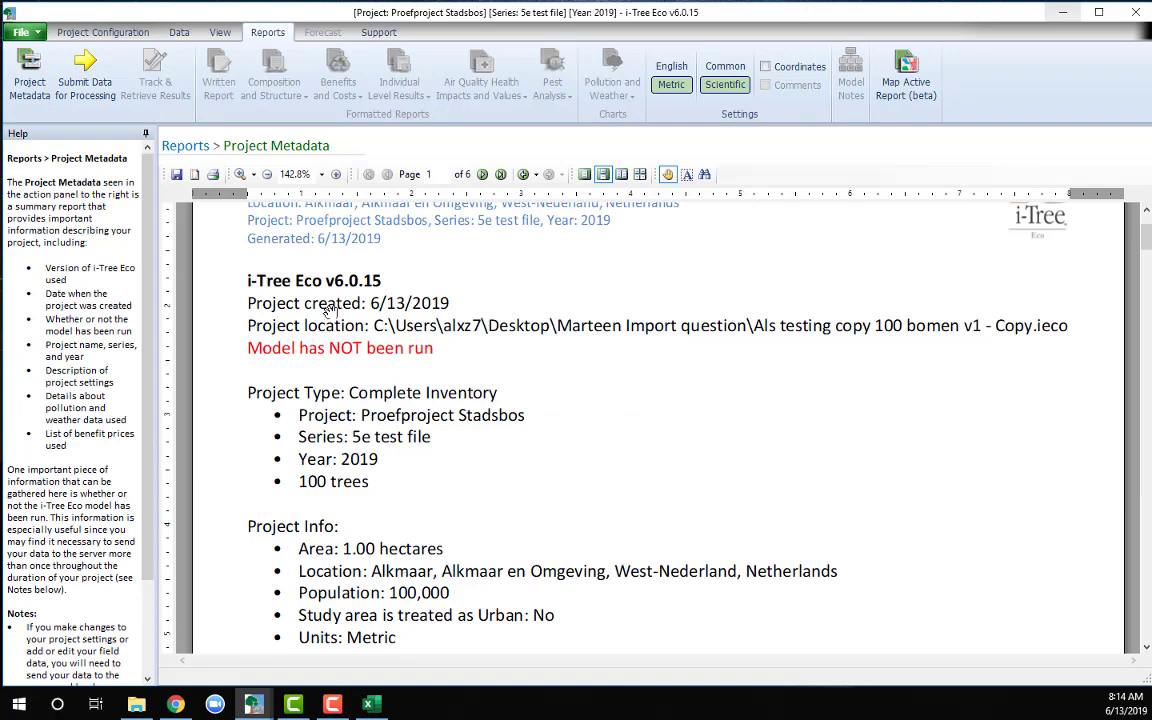
left_click(176, 32)
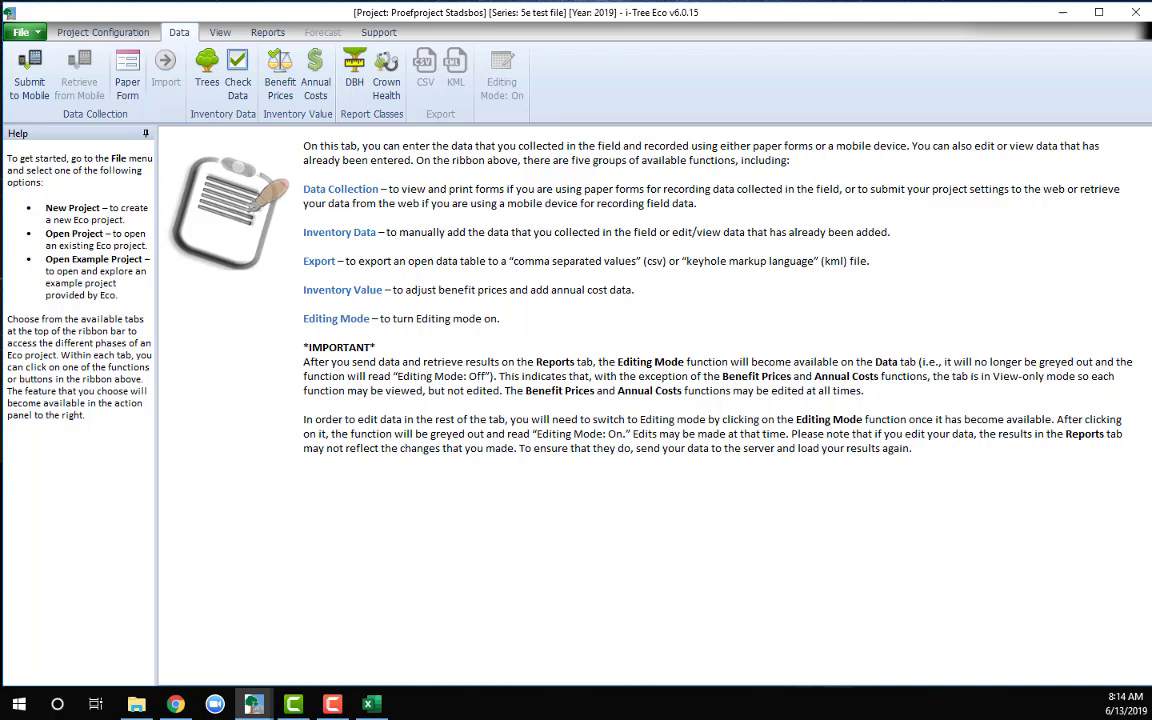
Bring the Excel workbook forward and scroll the Als copy sheet back up to the header row.
left_click(370, 704)
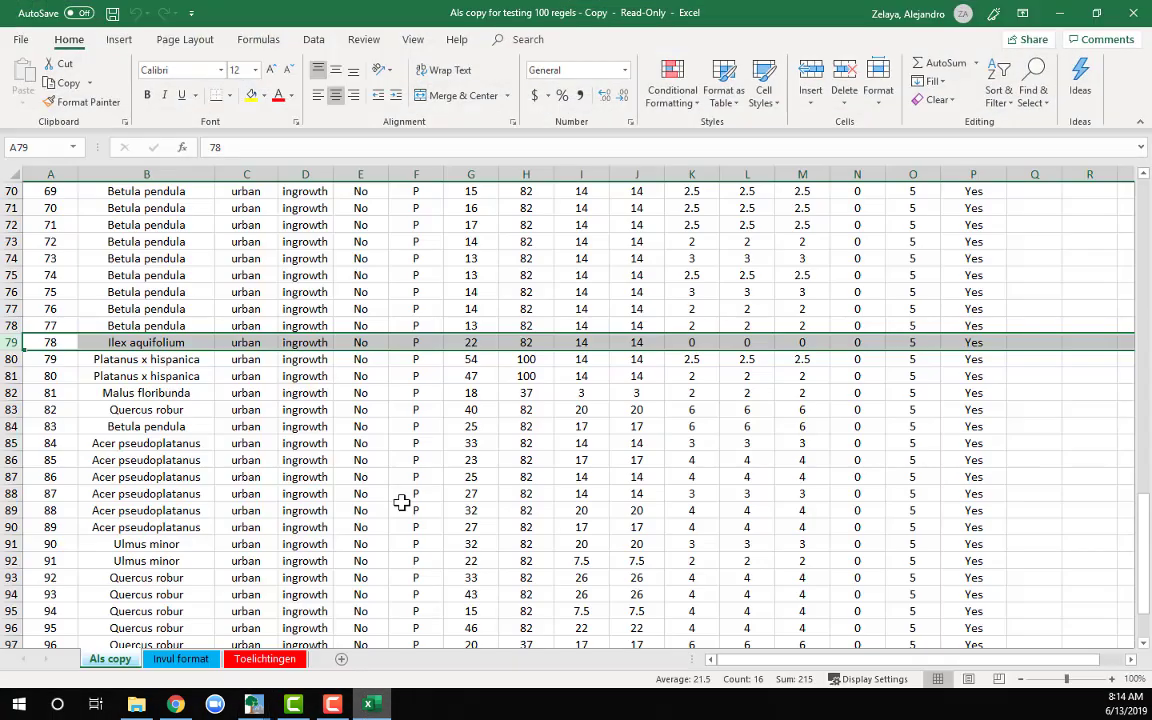
scroll(422, 489, "up", 11)
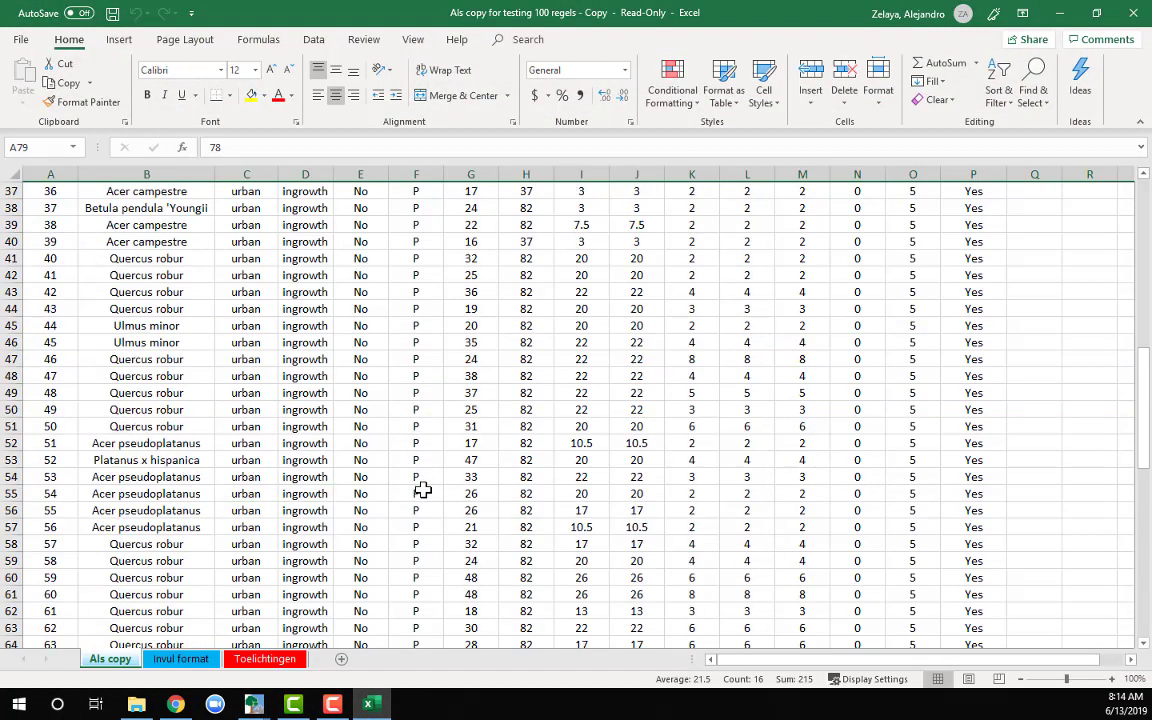
scroll(422, 489, "up", 12)
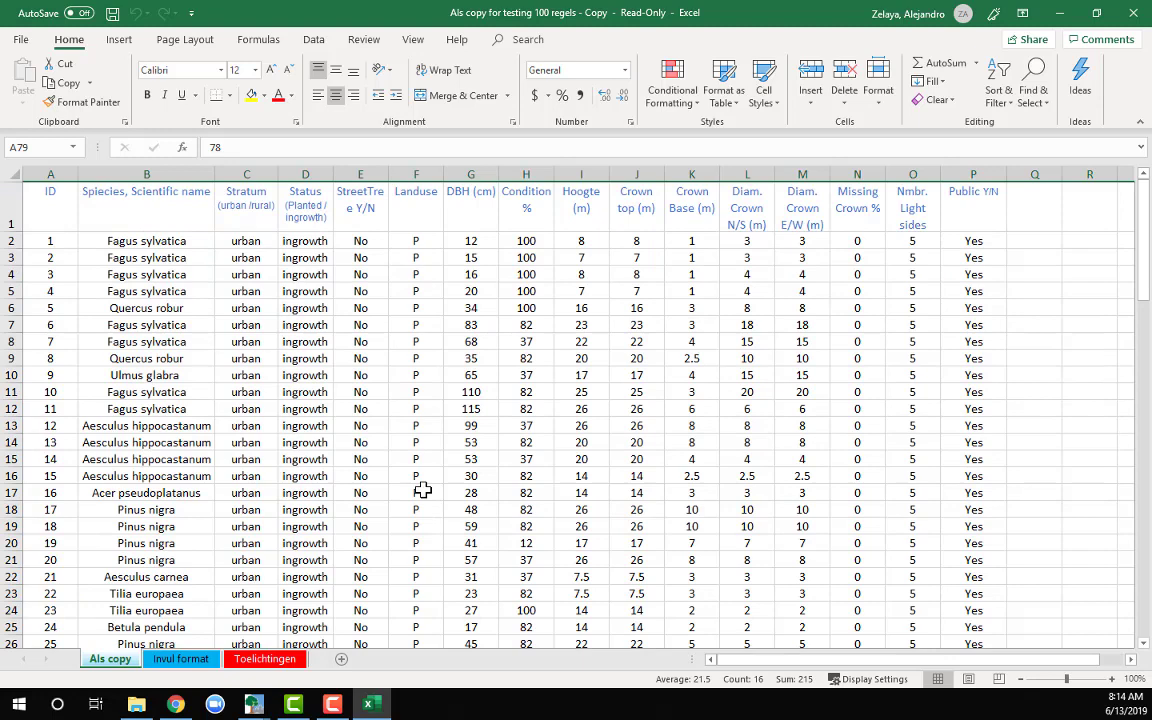